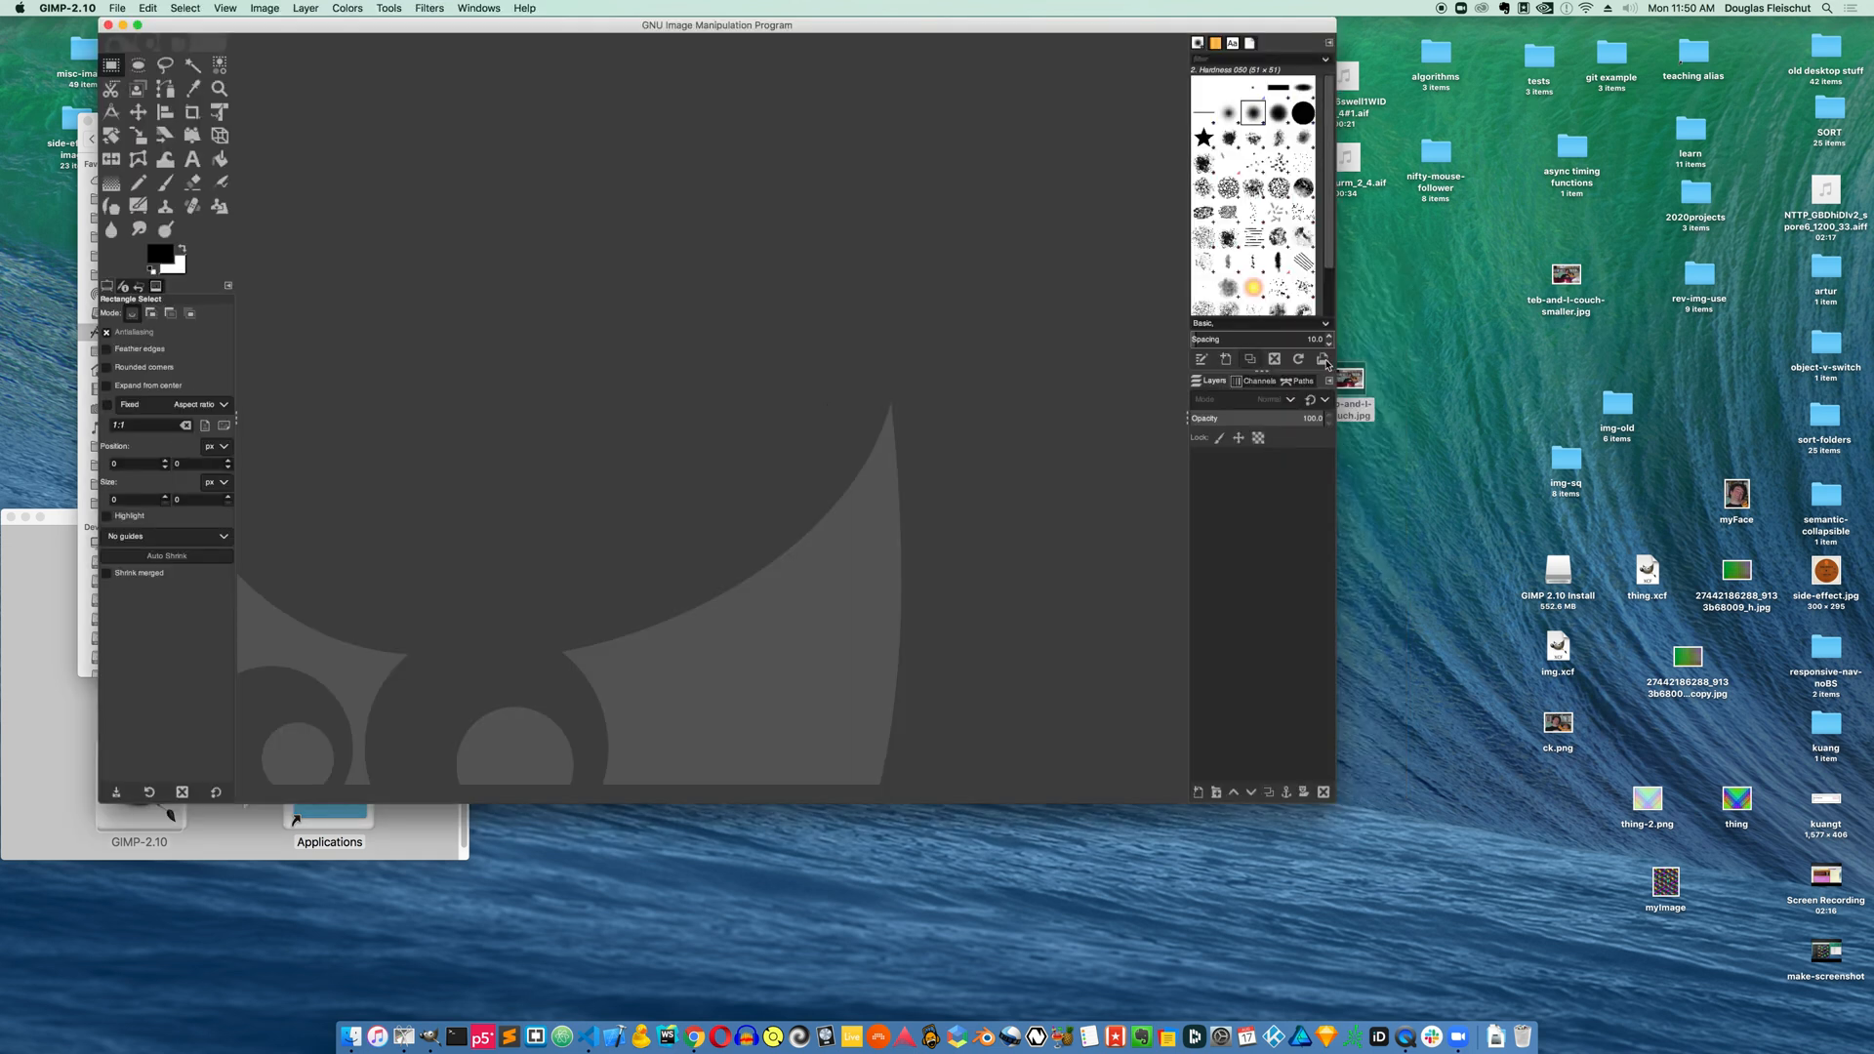
Open teb-and-l-couch.jpg in GIMP from the desktop
drag(1357, 381, 919, 414)
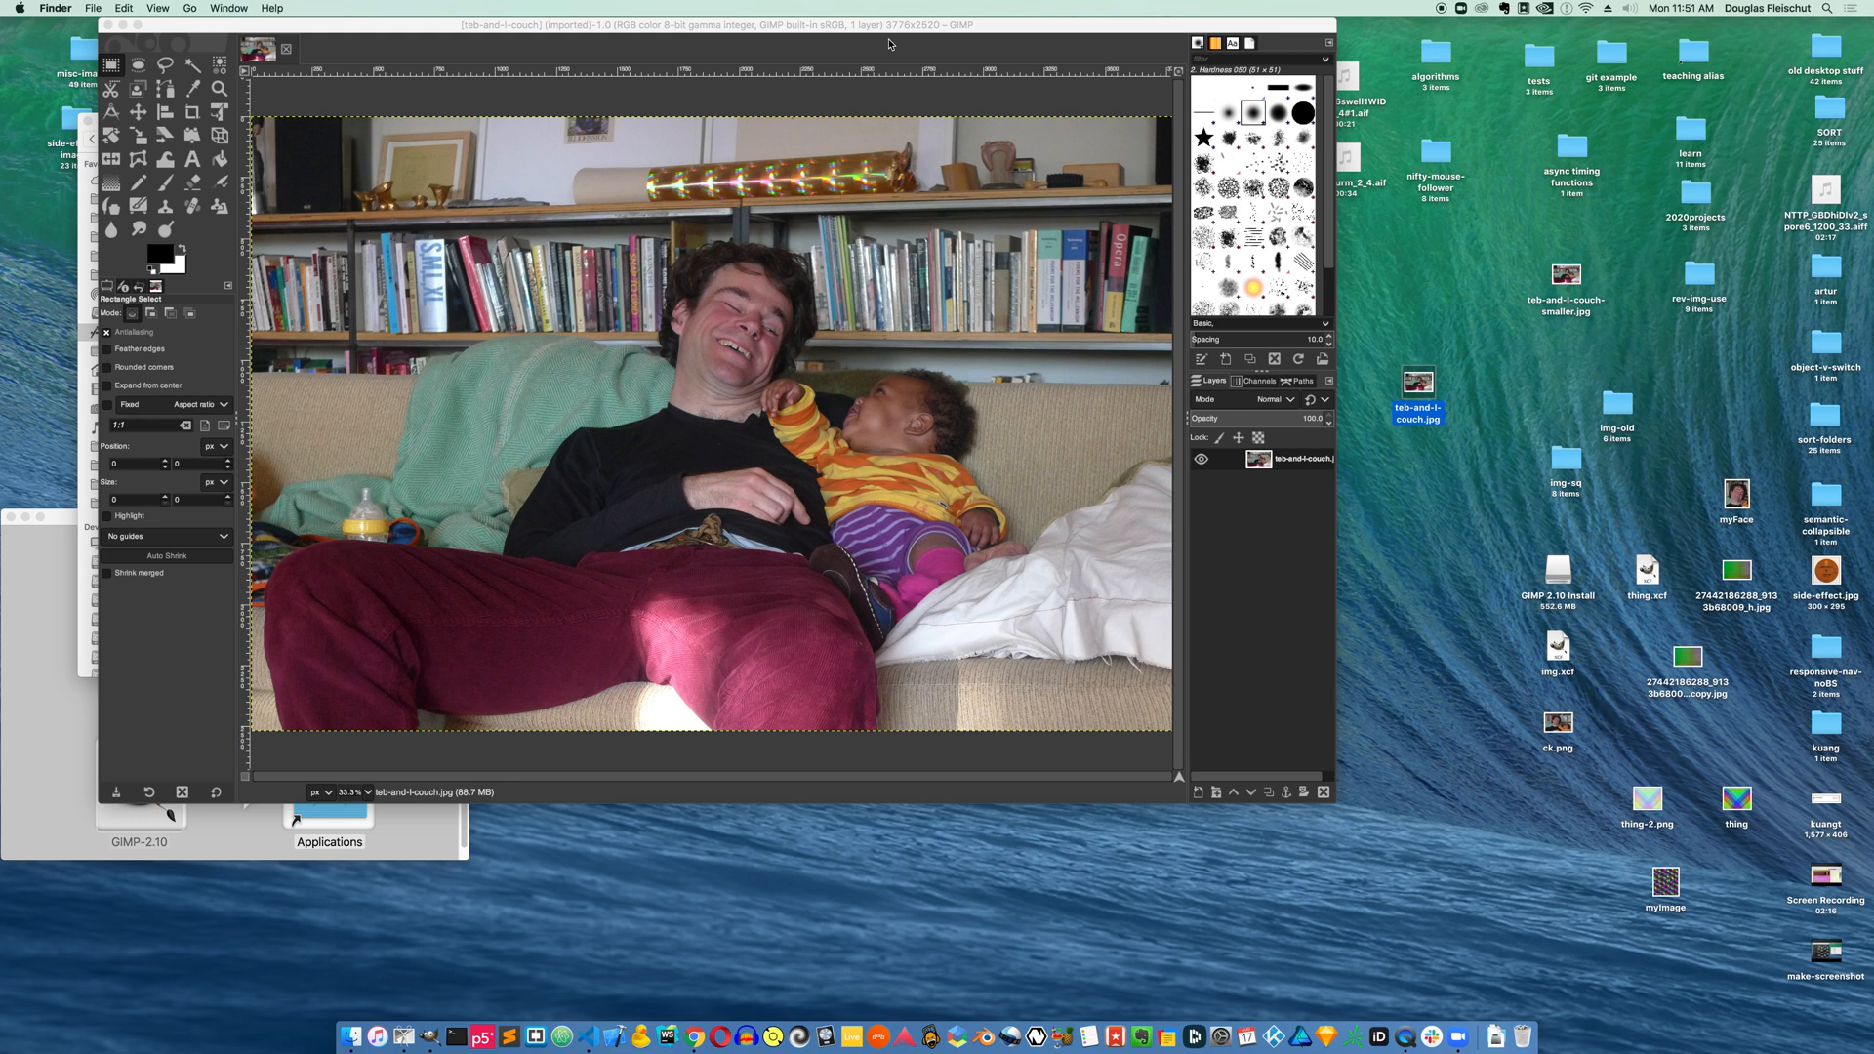
Inspect the original photo's file information in Finder
click(1439, 373)
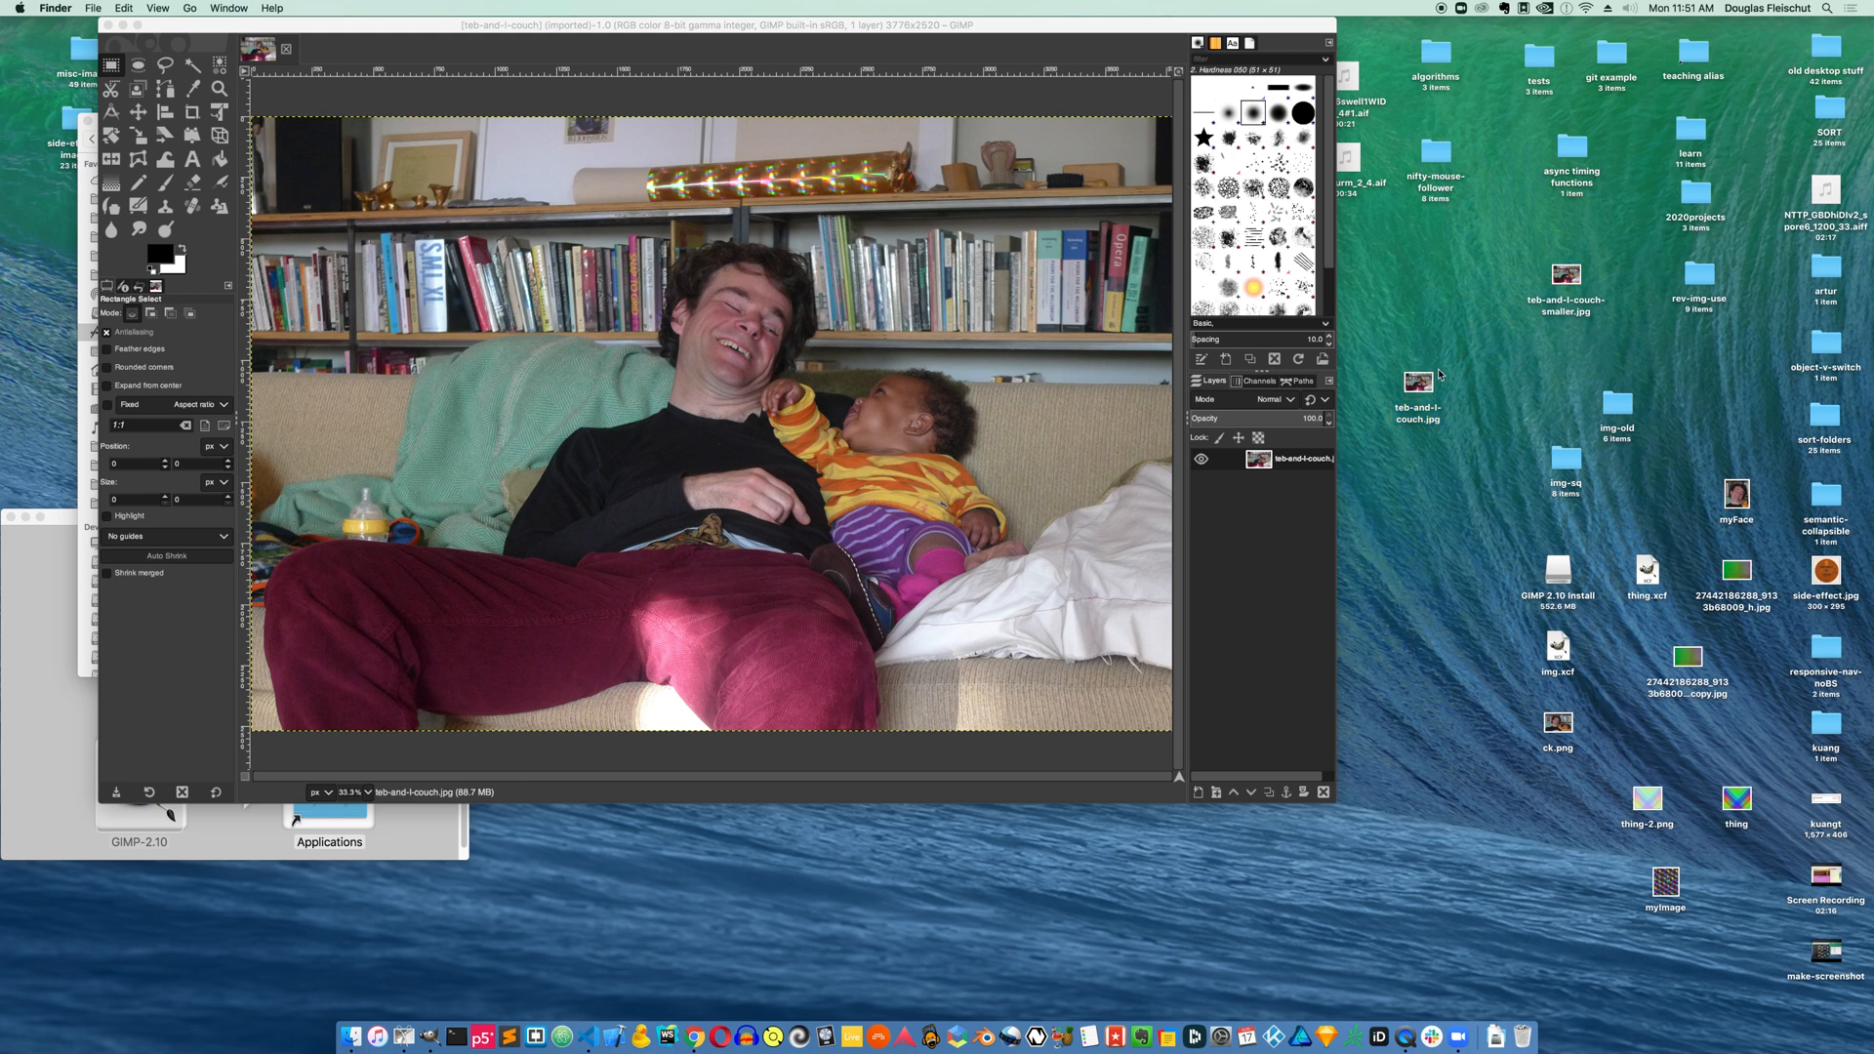
click(1416, 388)
key(super+i)
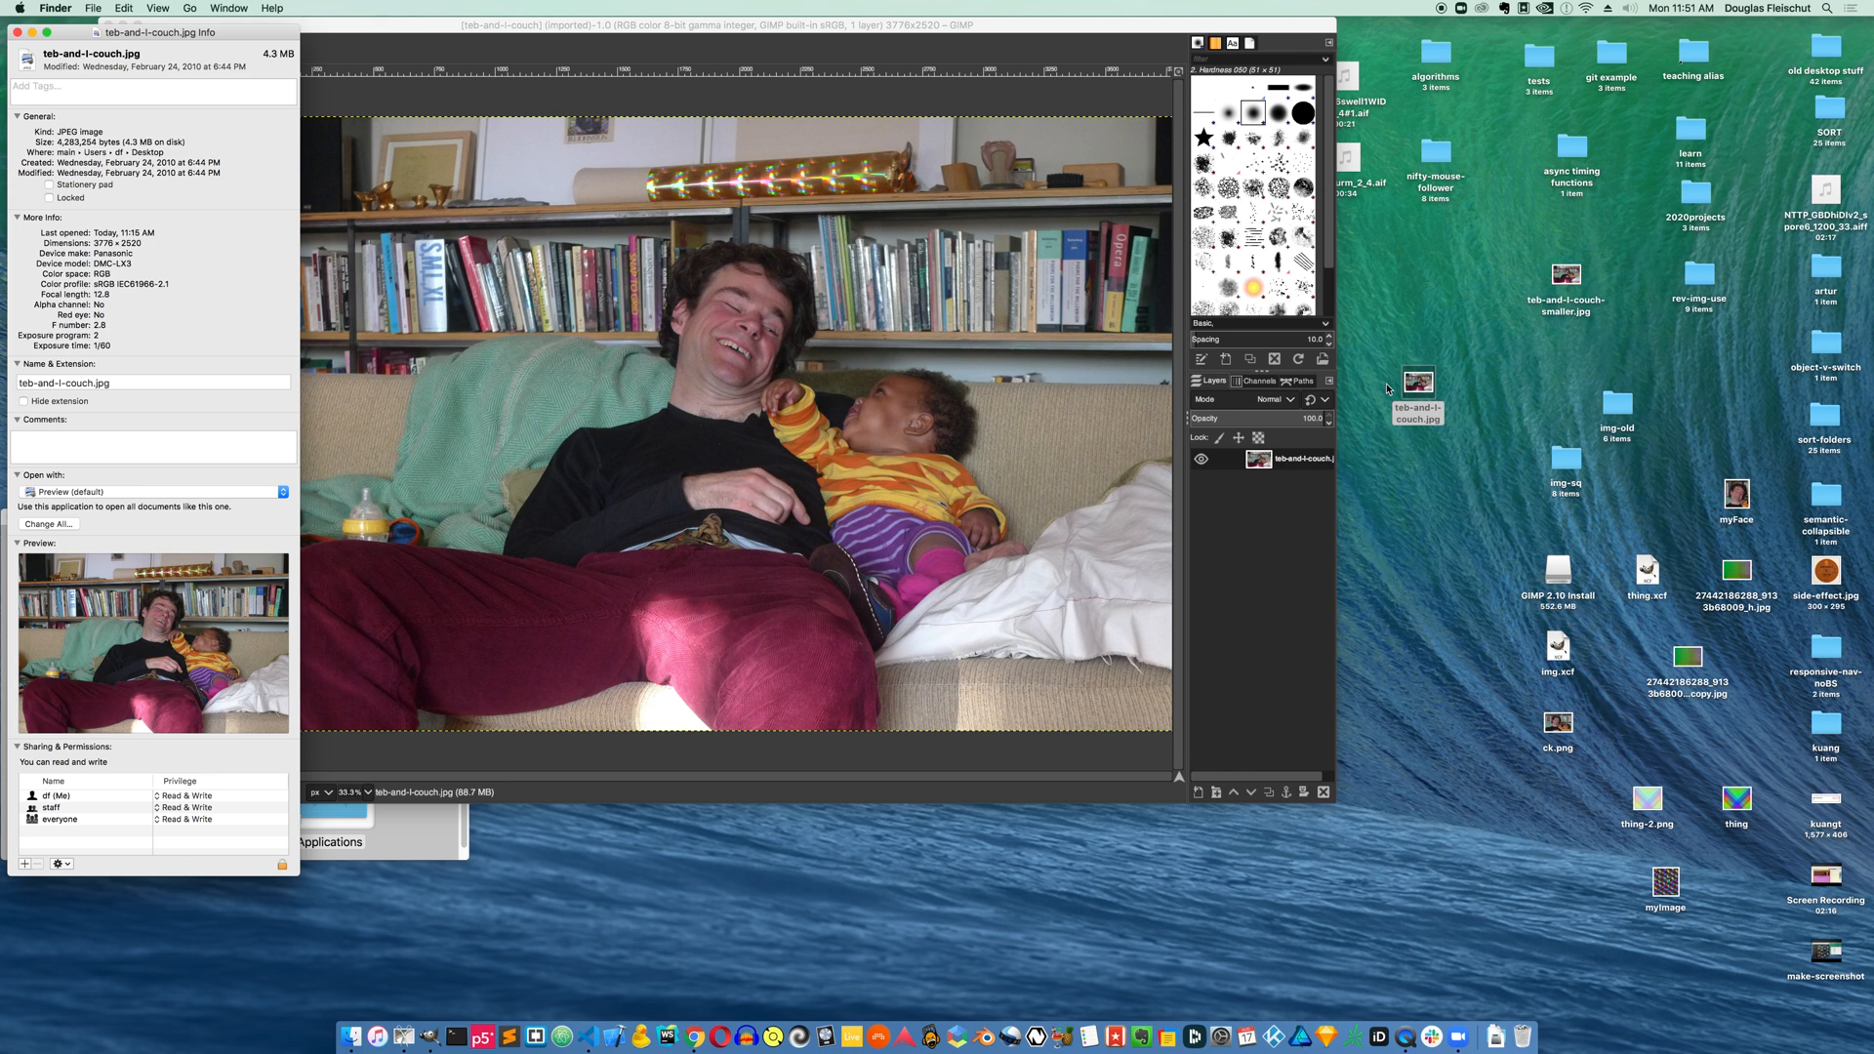
key(super+w)
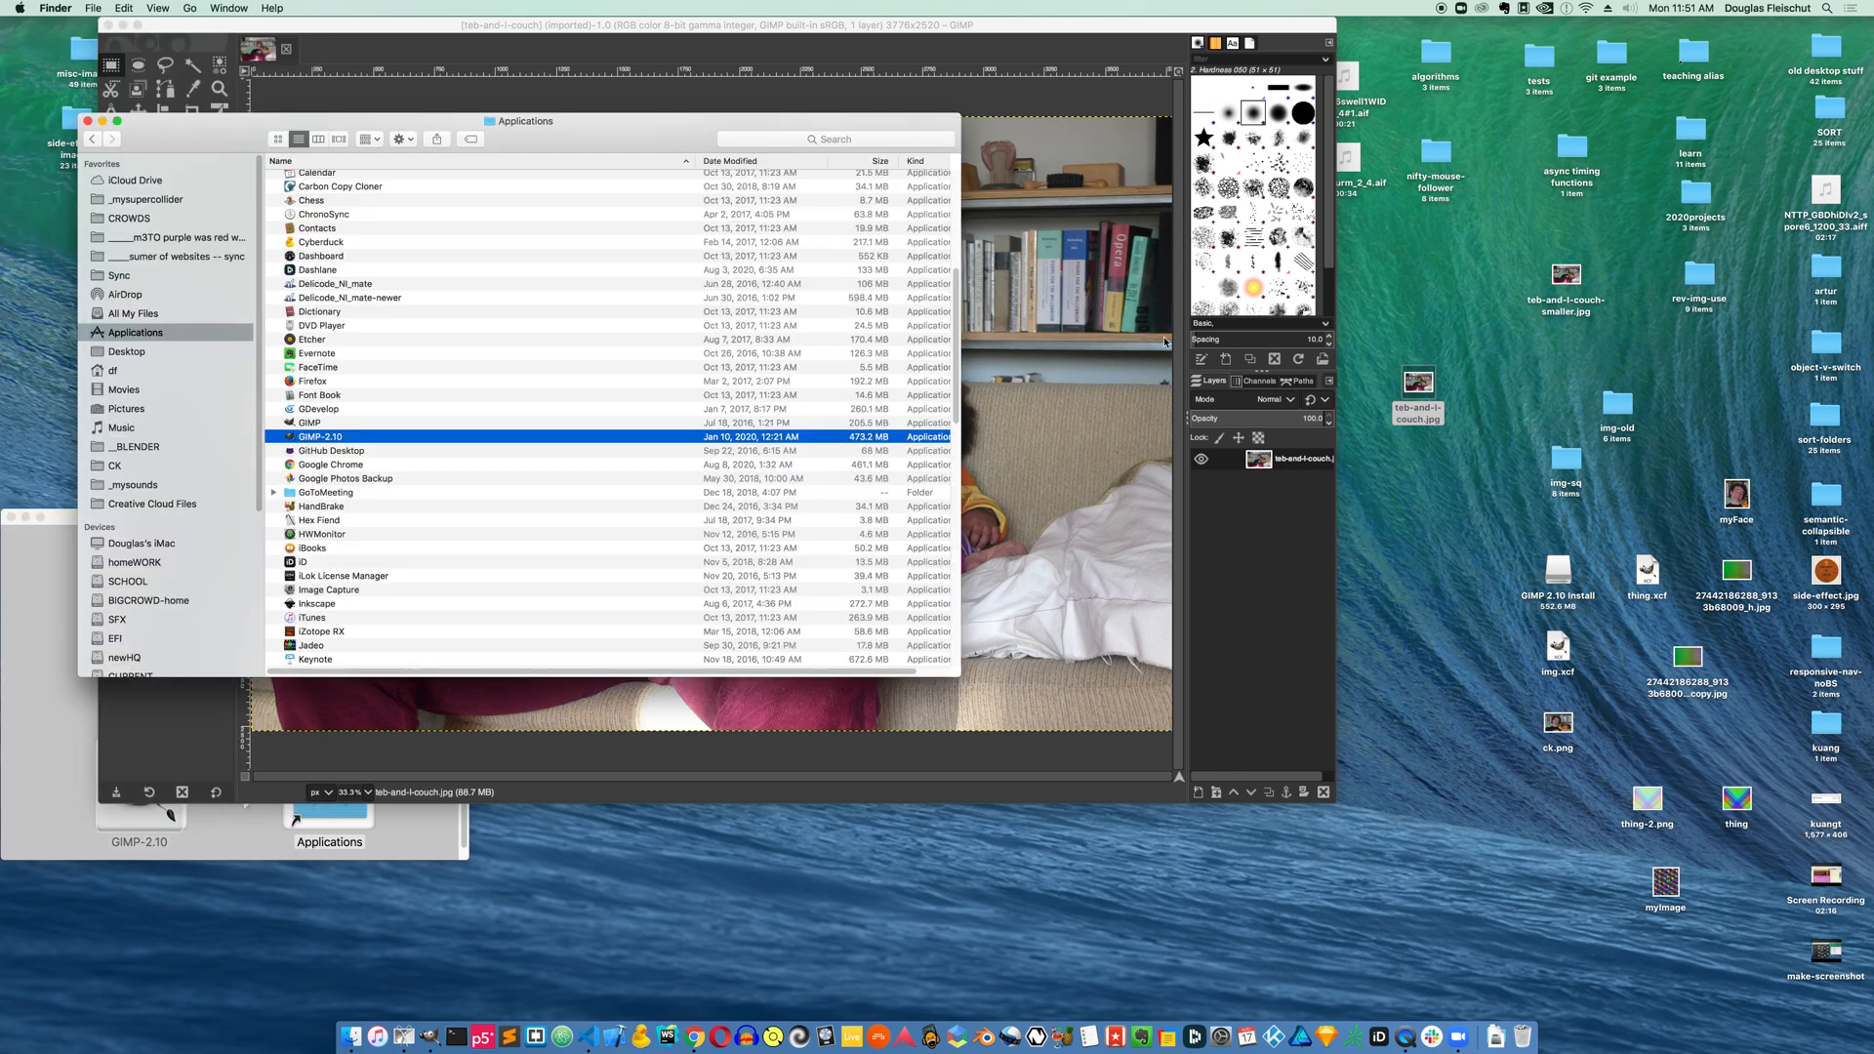
click(789, 28)
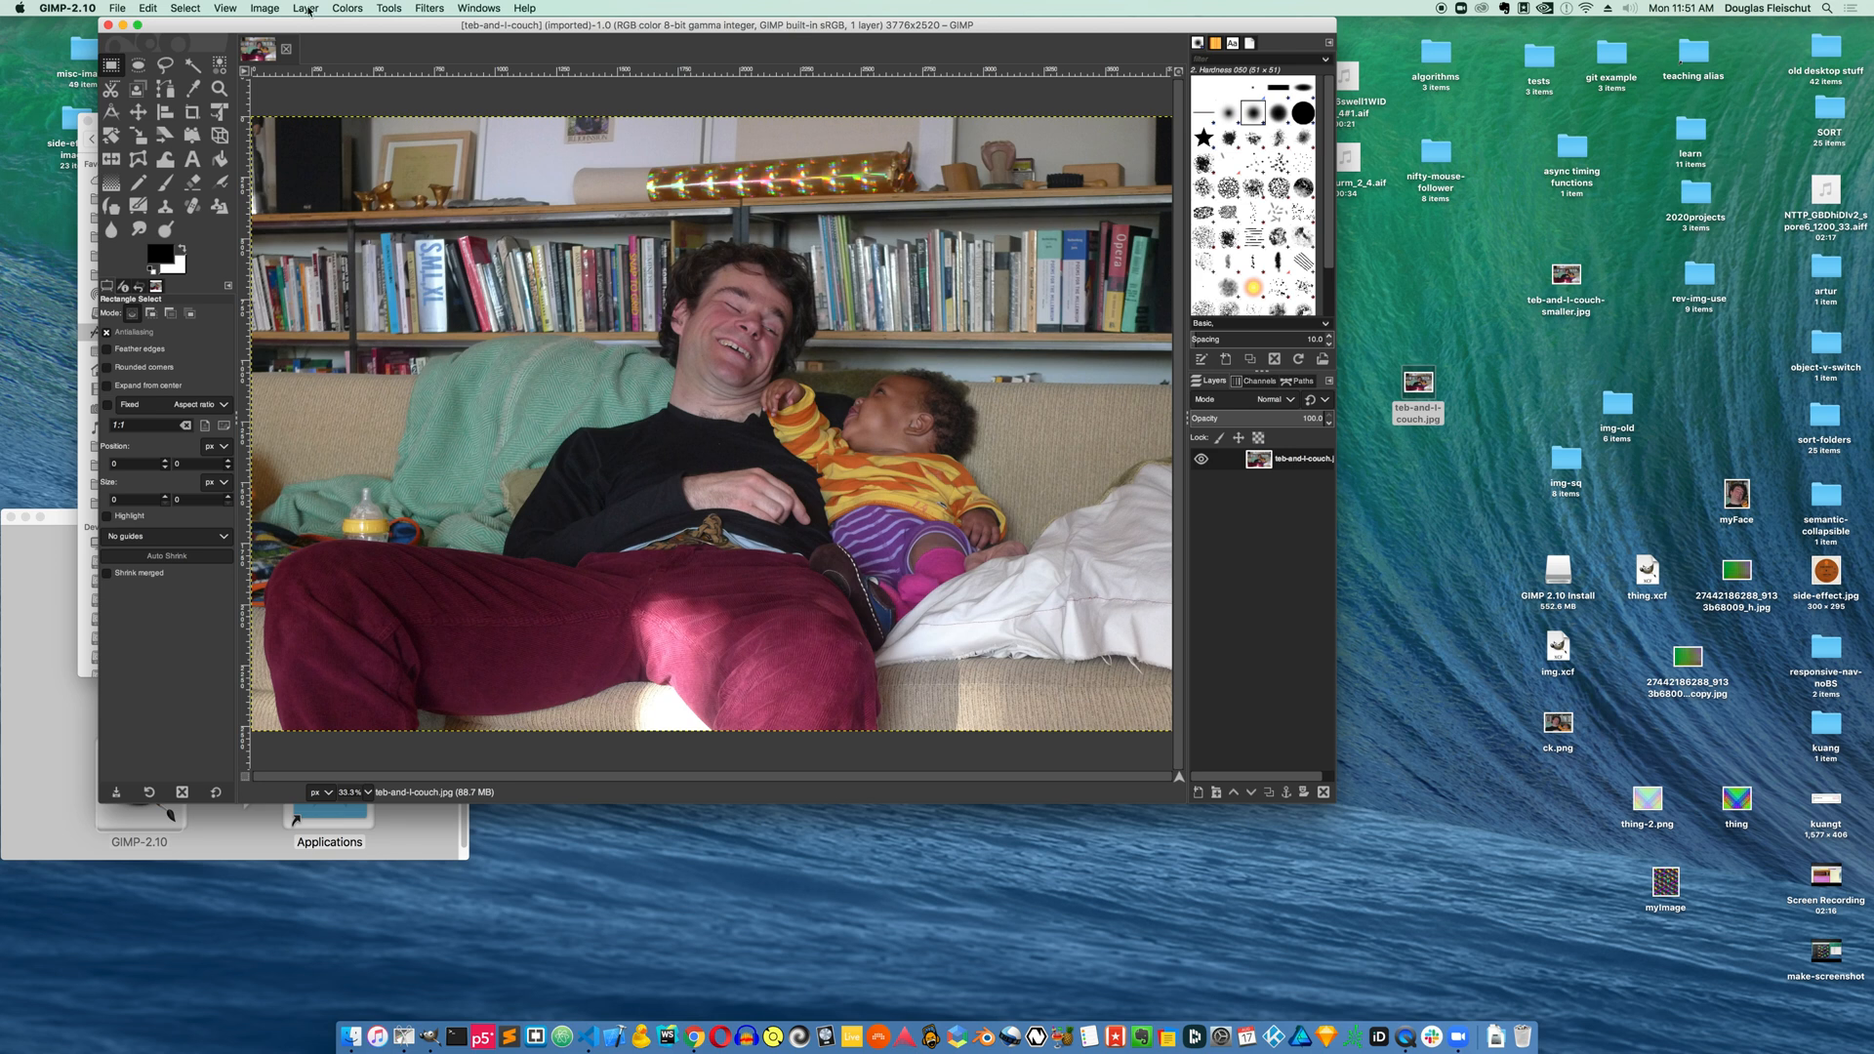
Scale the image to a width of 400 px
click(266, 8)
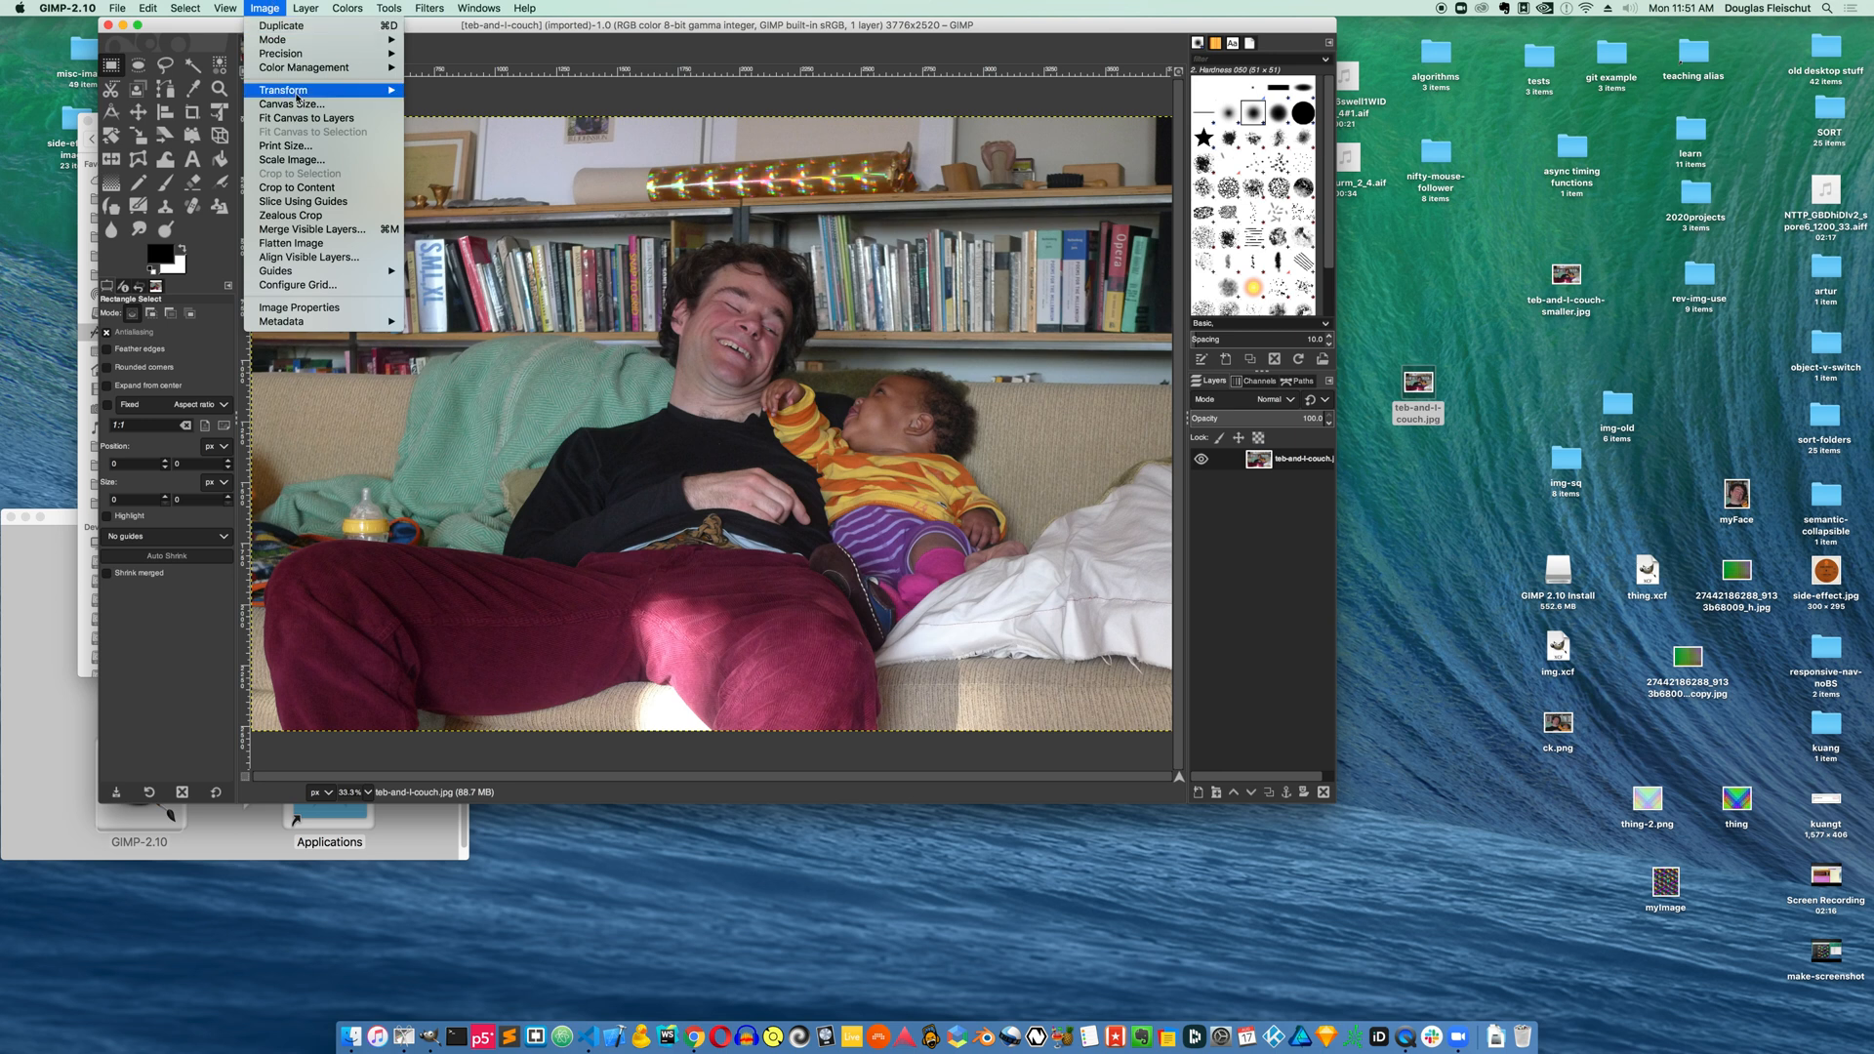
click(300, 160)
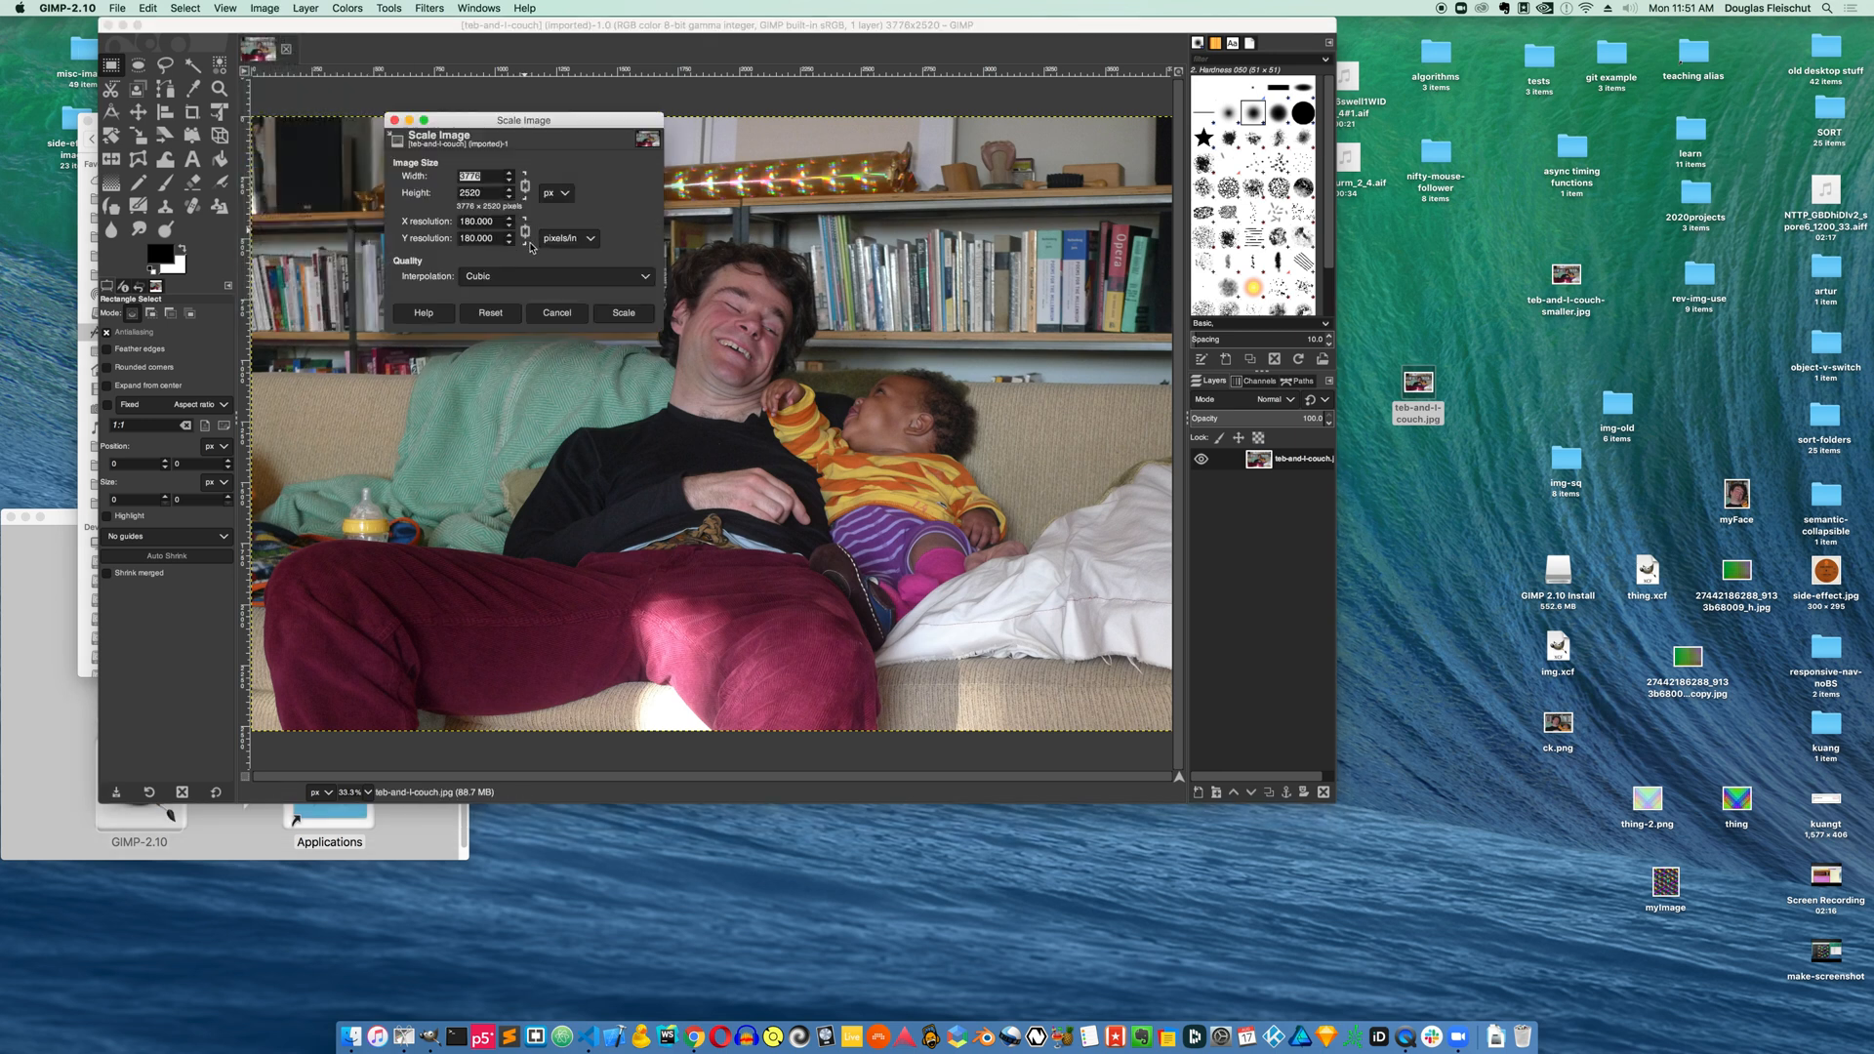
text(400)
click(625, 312)
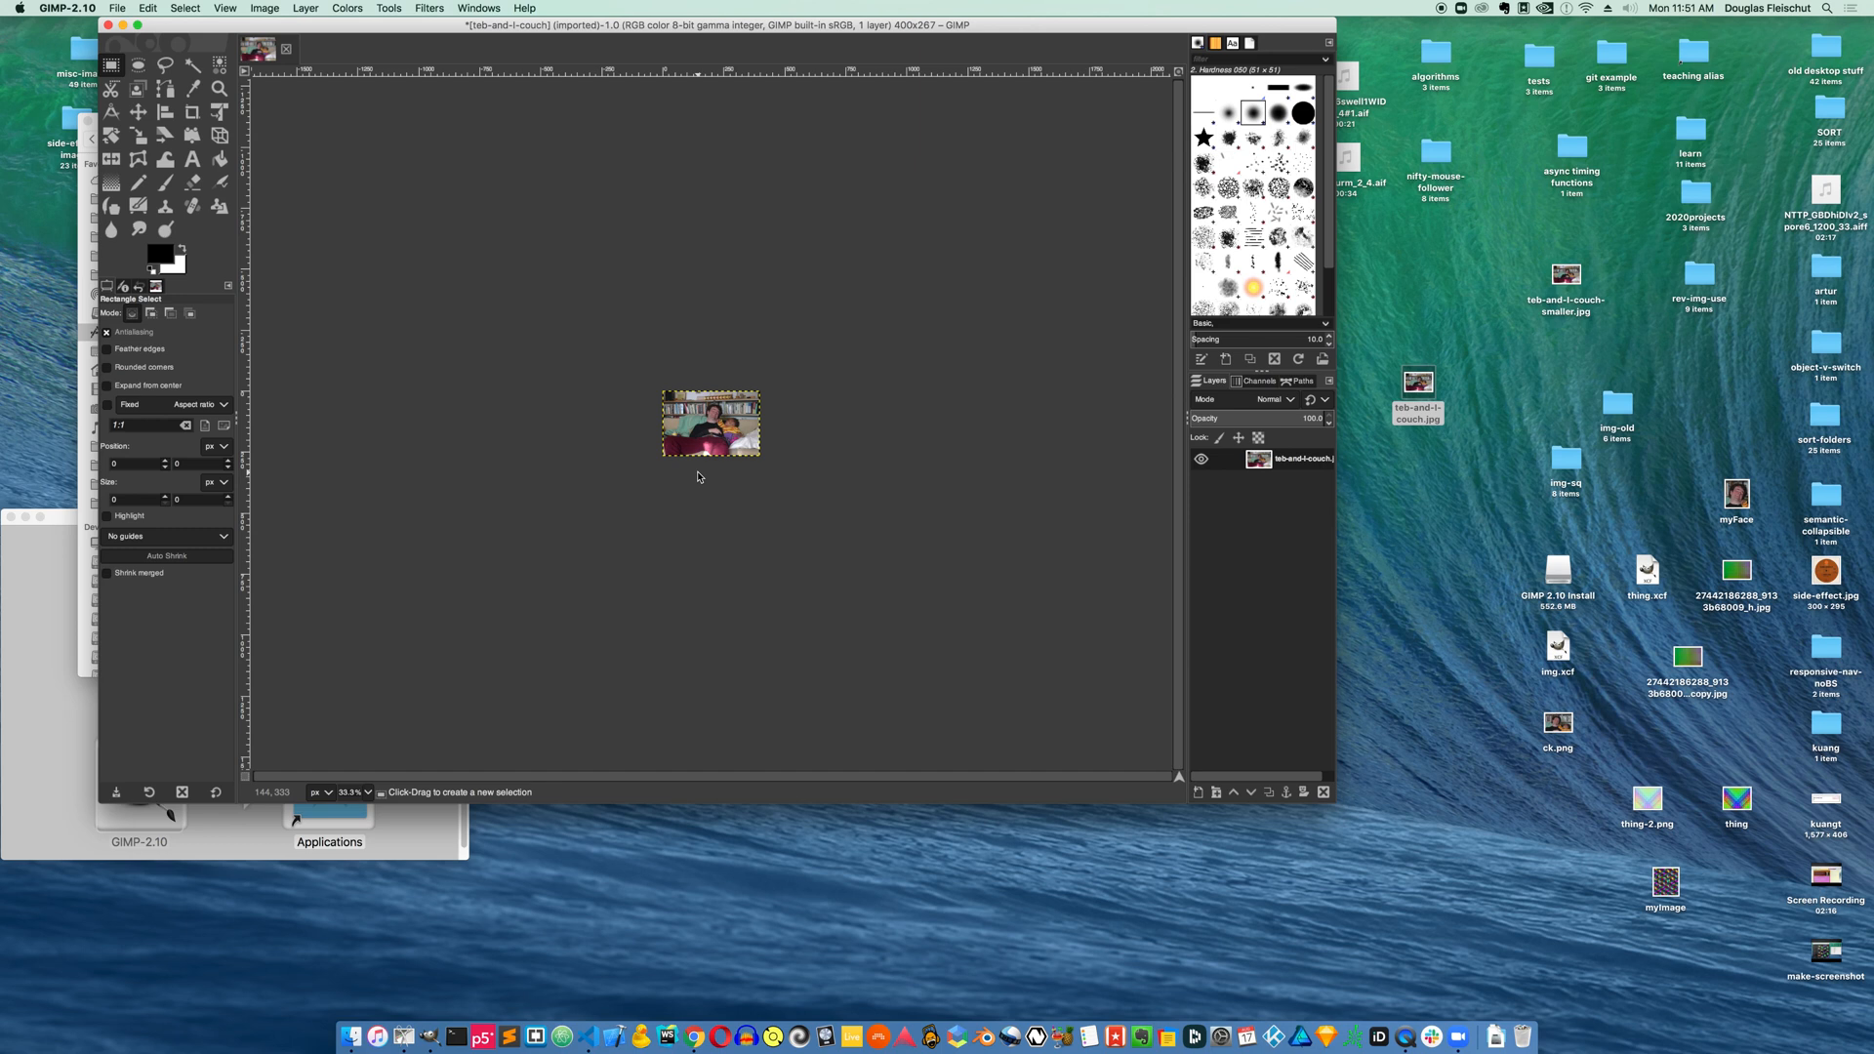
Export the scaled image to the Desktop as teb-and-l-couch-small.jpg
click(116, 8)
click(128, 197)
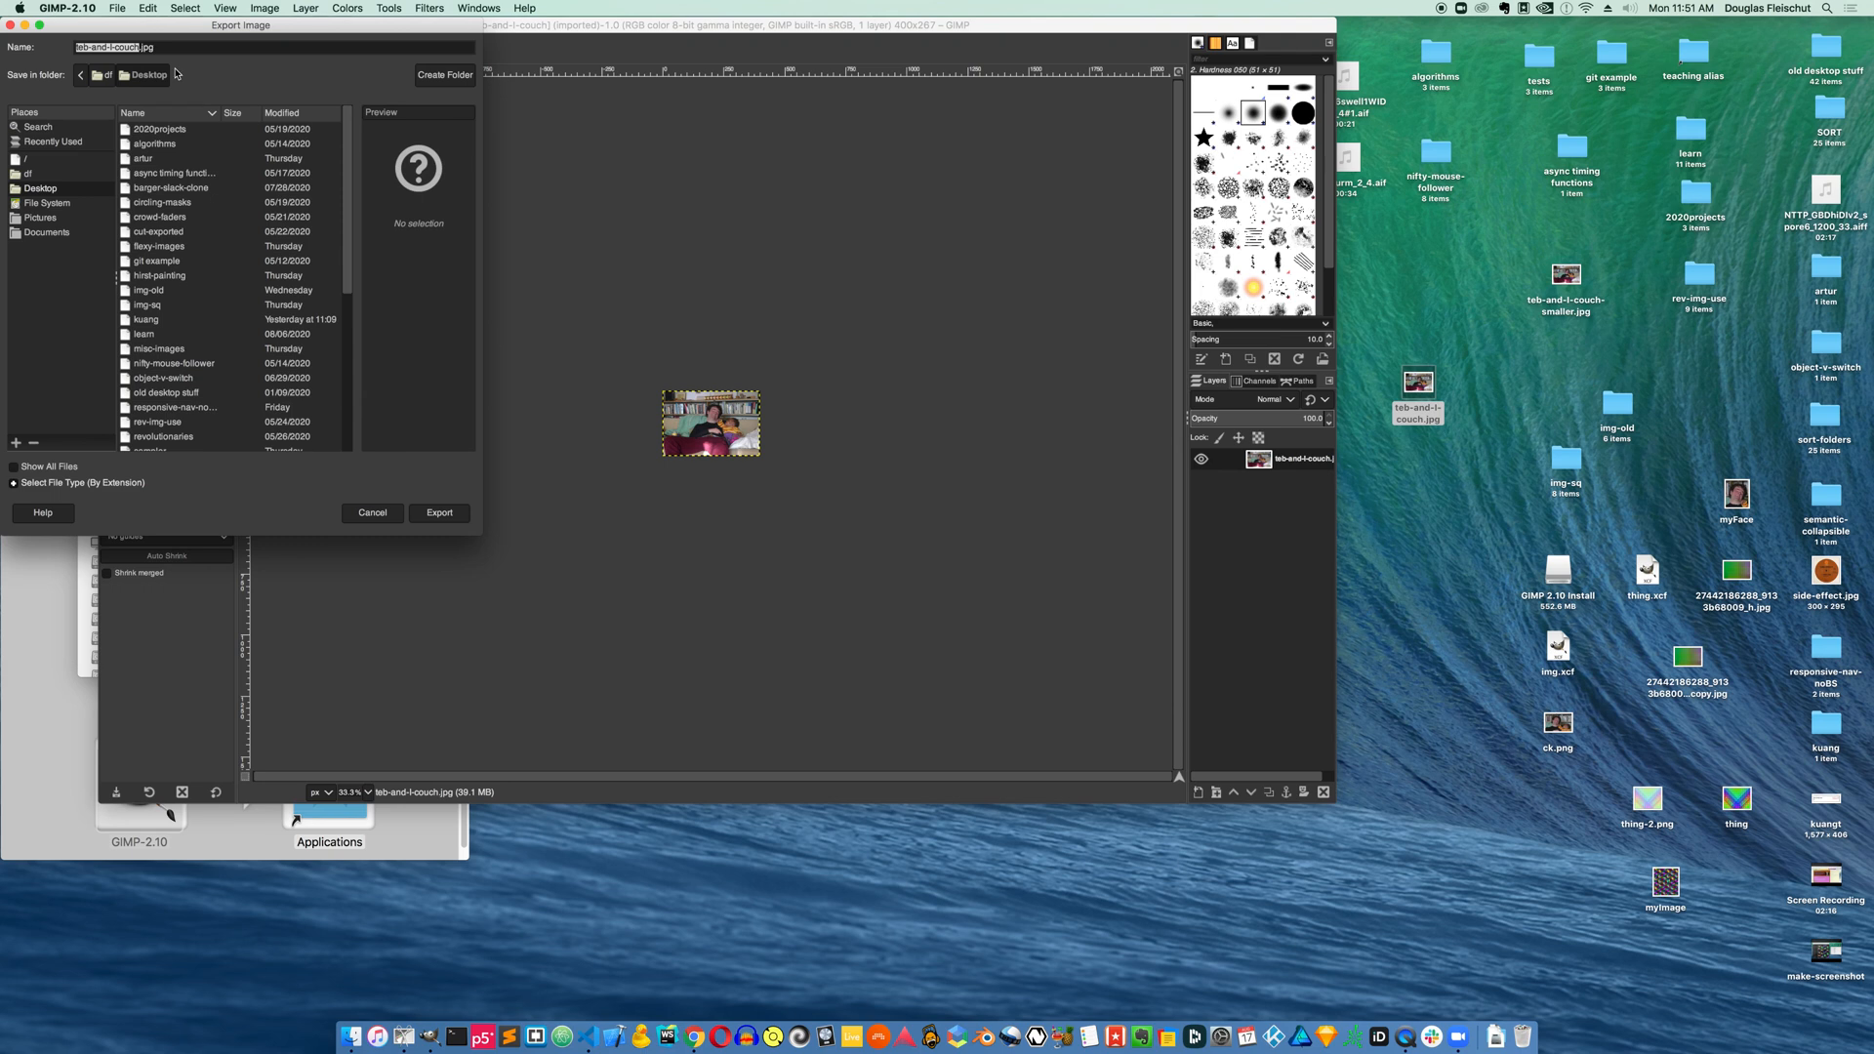
double_click(137, 47)
click(137, 47)
text(-small)
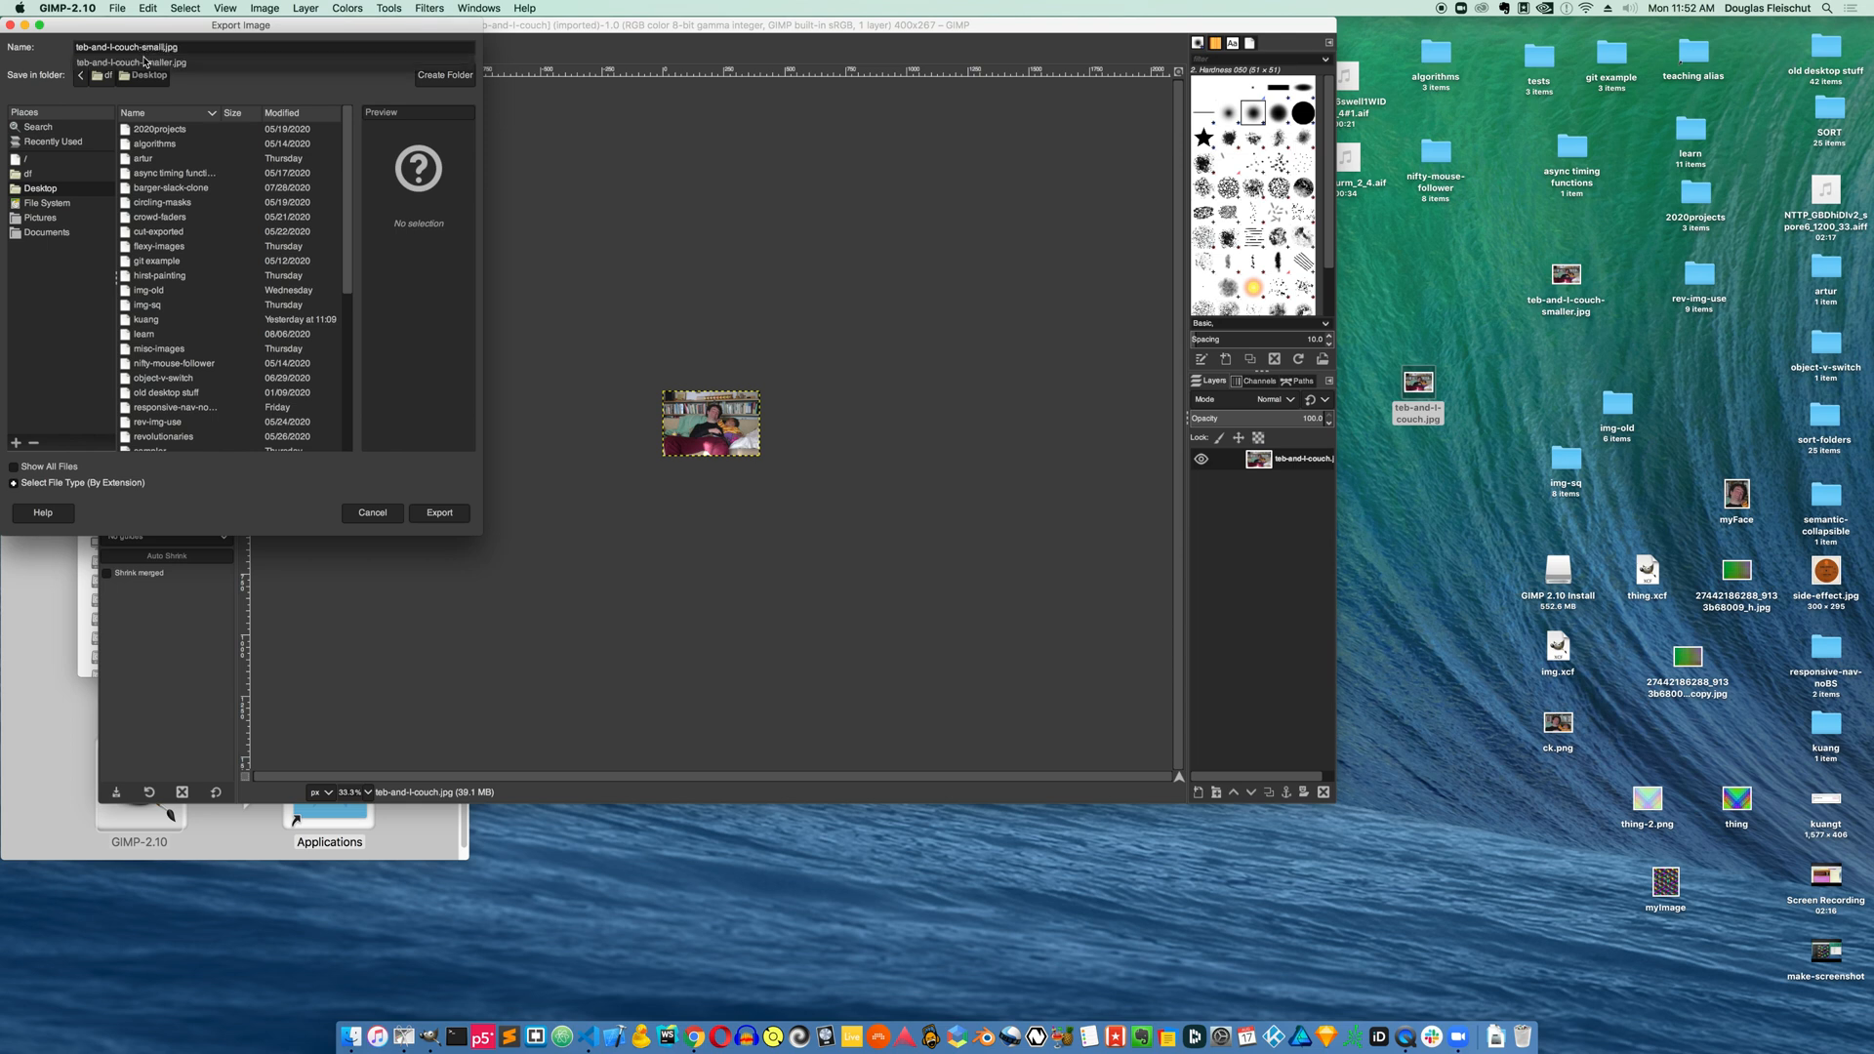
click(464, 522)
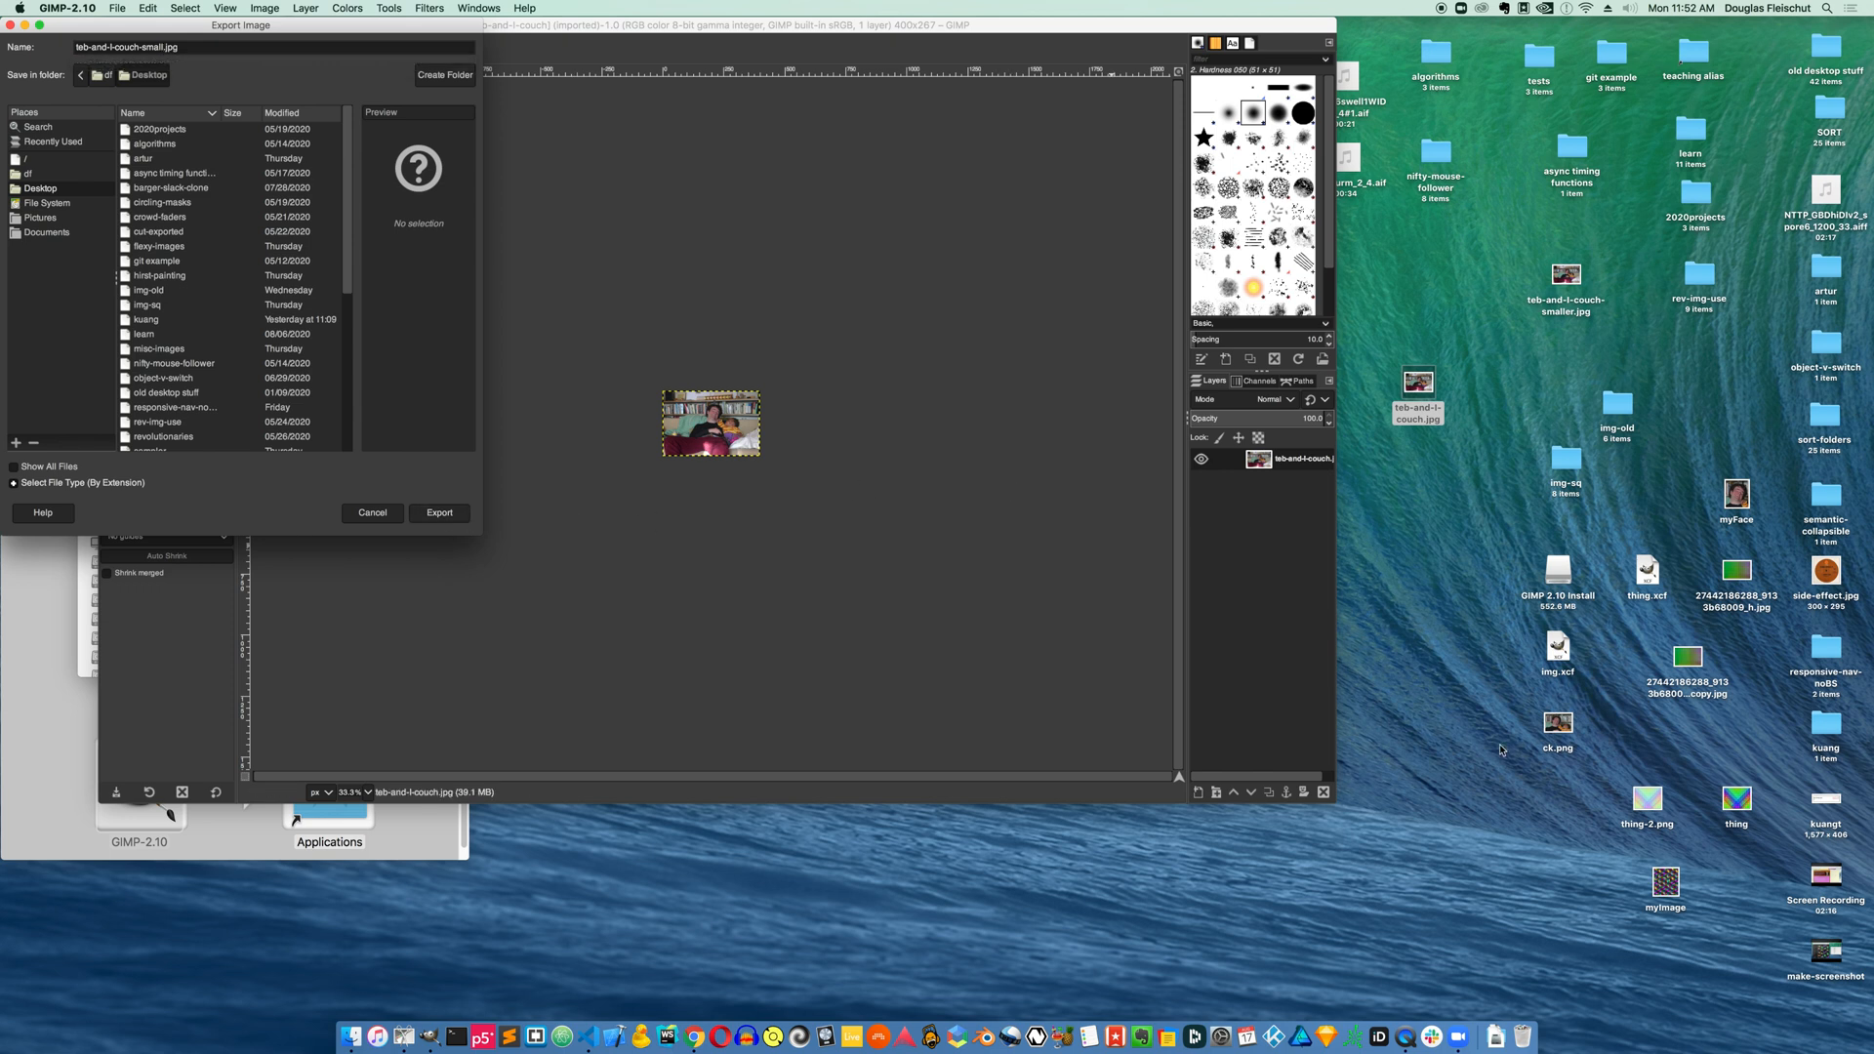
click(467, 517)
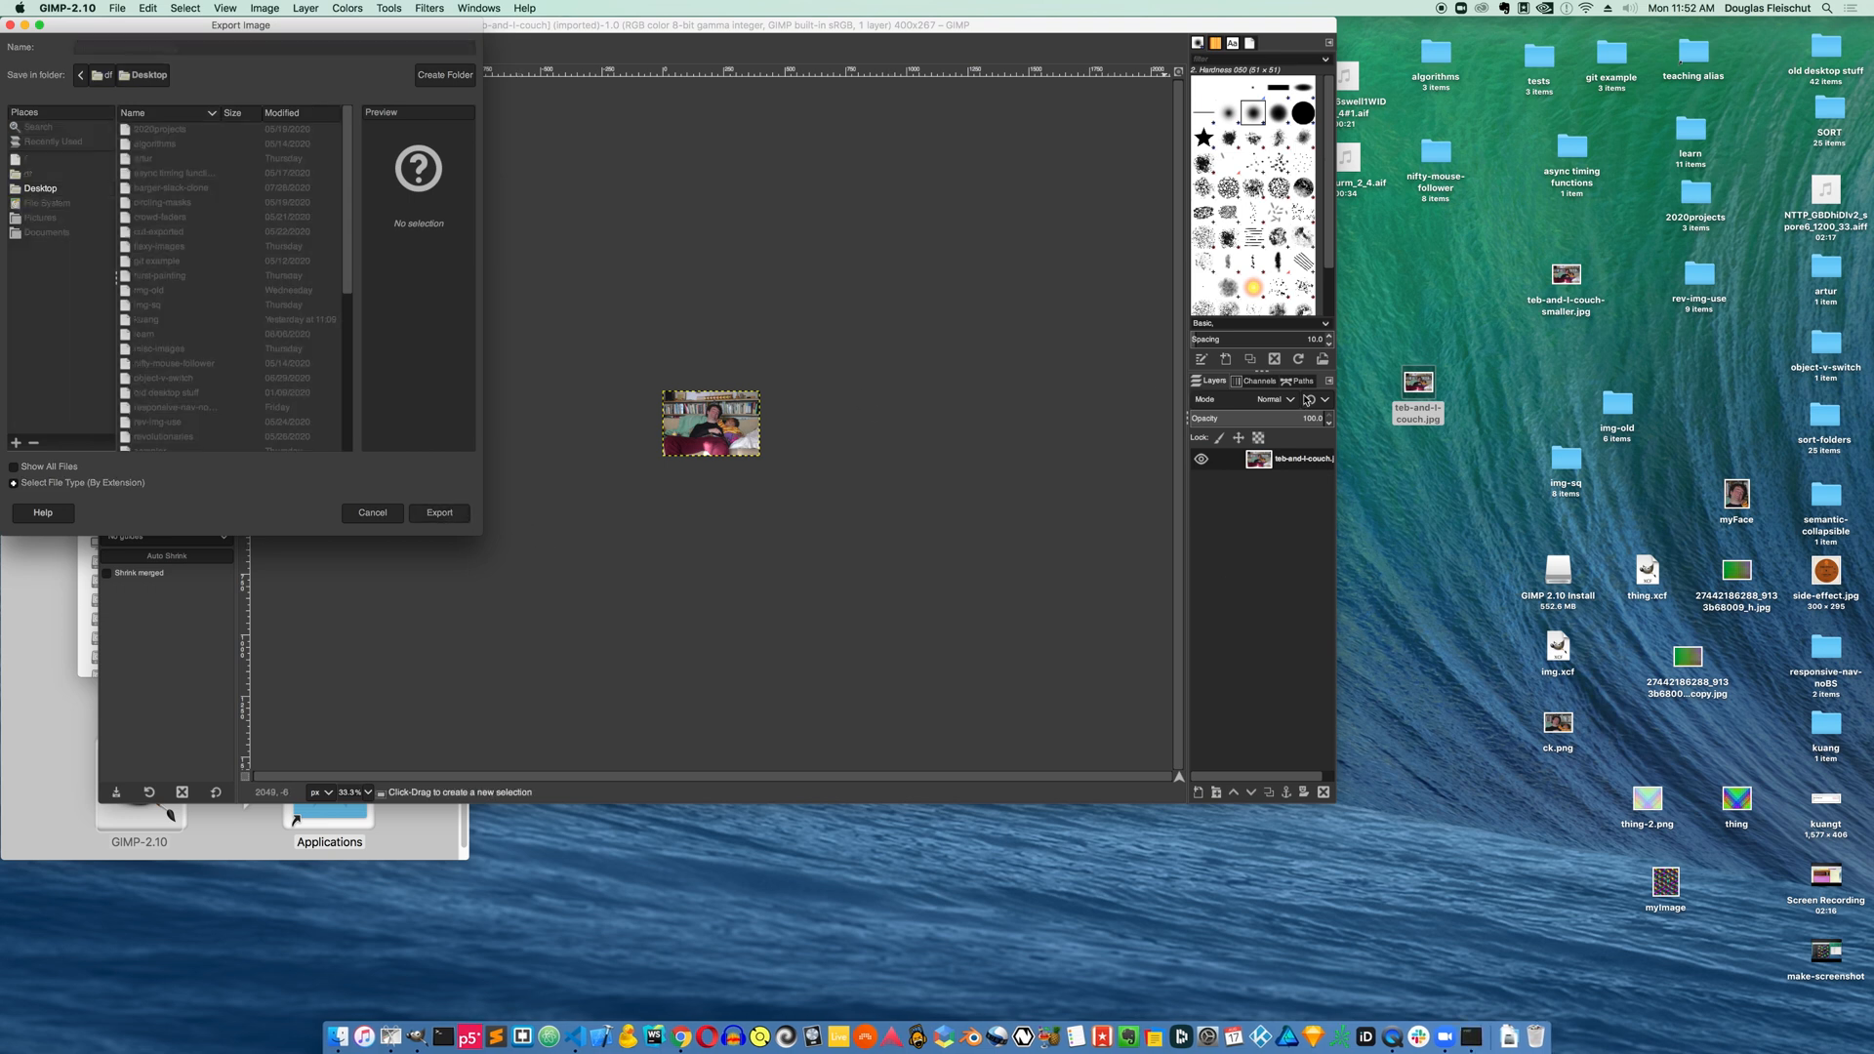
click(1003, 668)
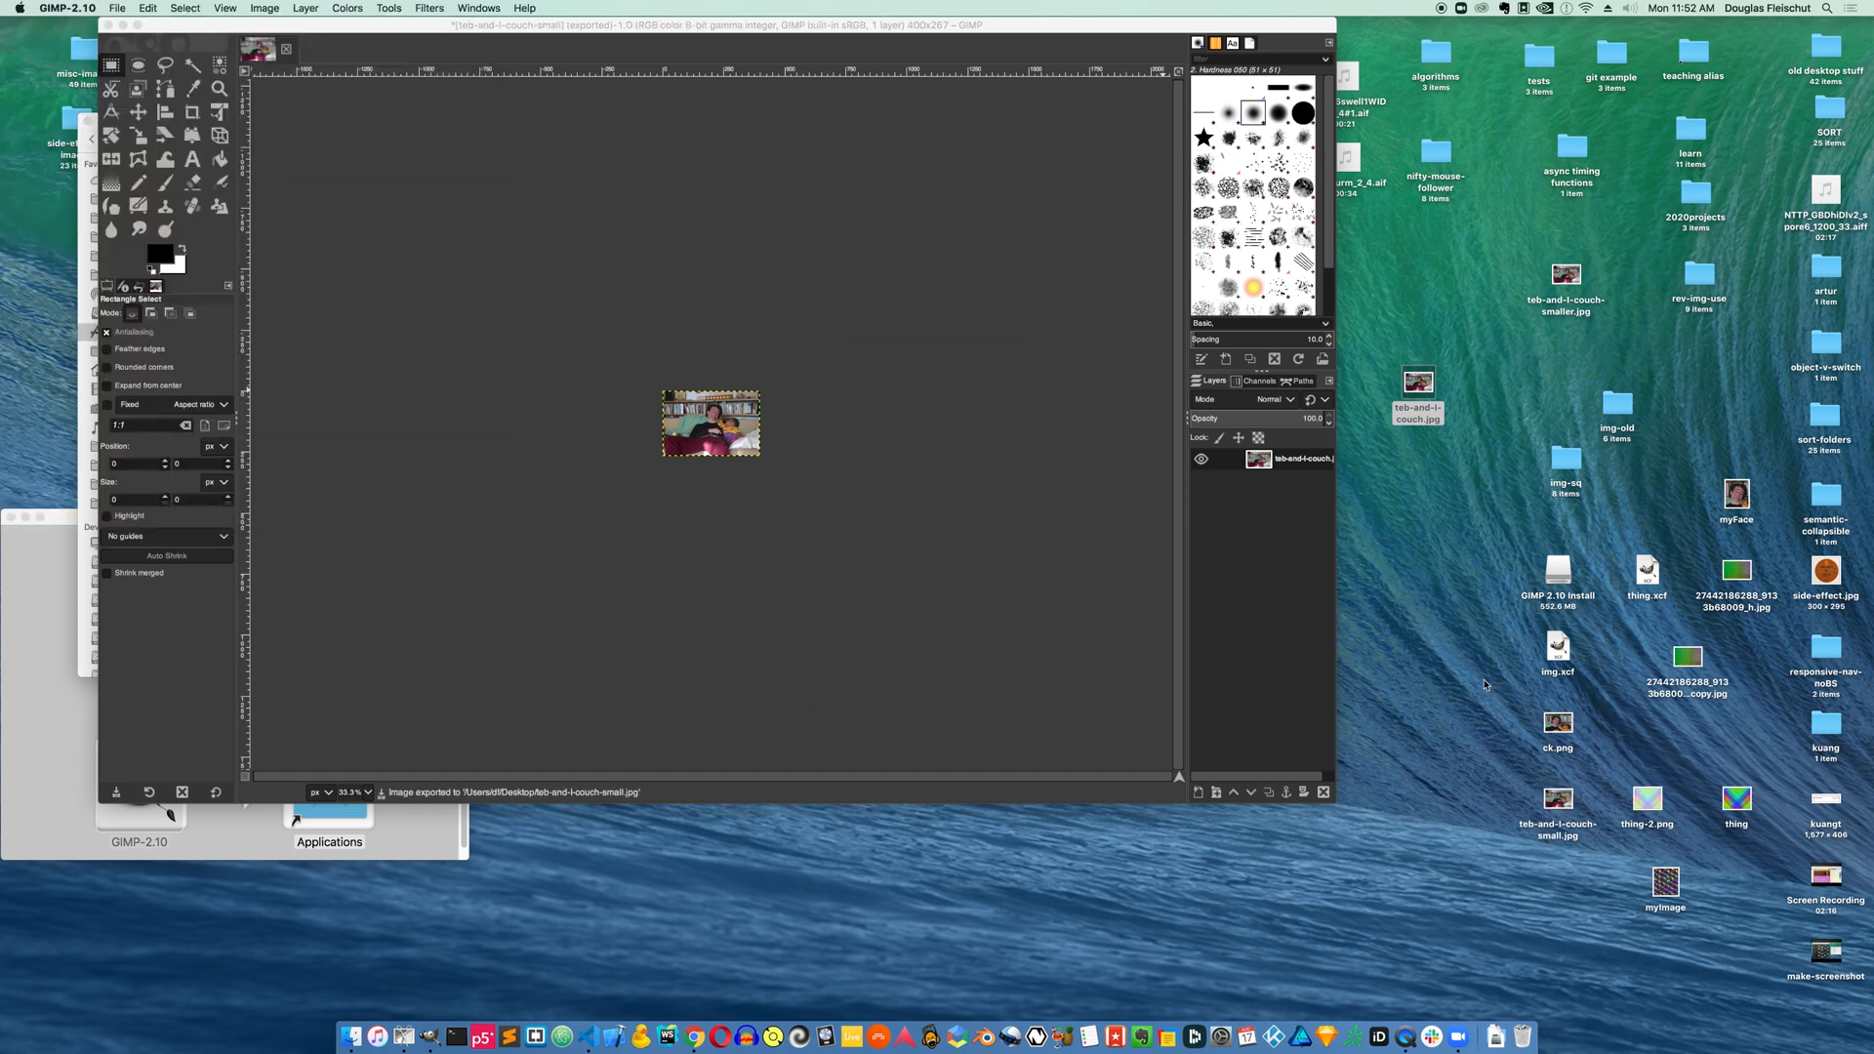
Preview and check the file information of teb-and-l-couch-small.jpg
click(1565, 808)
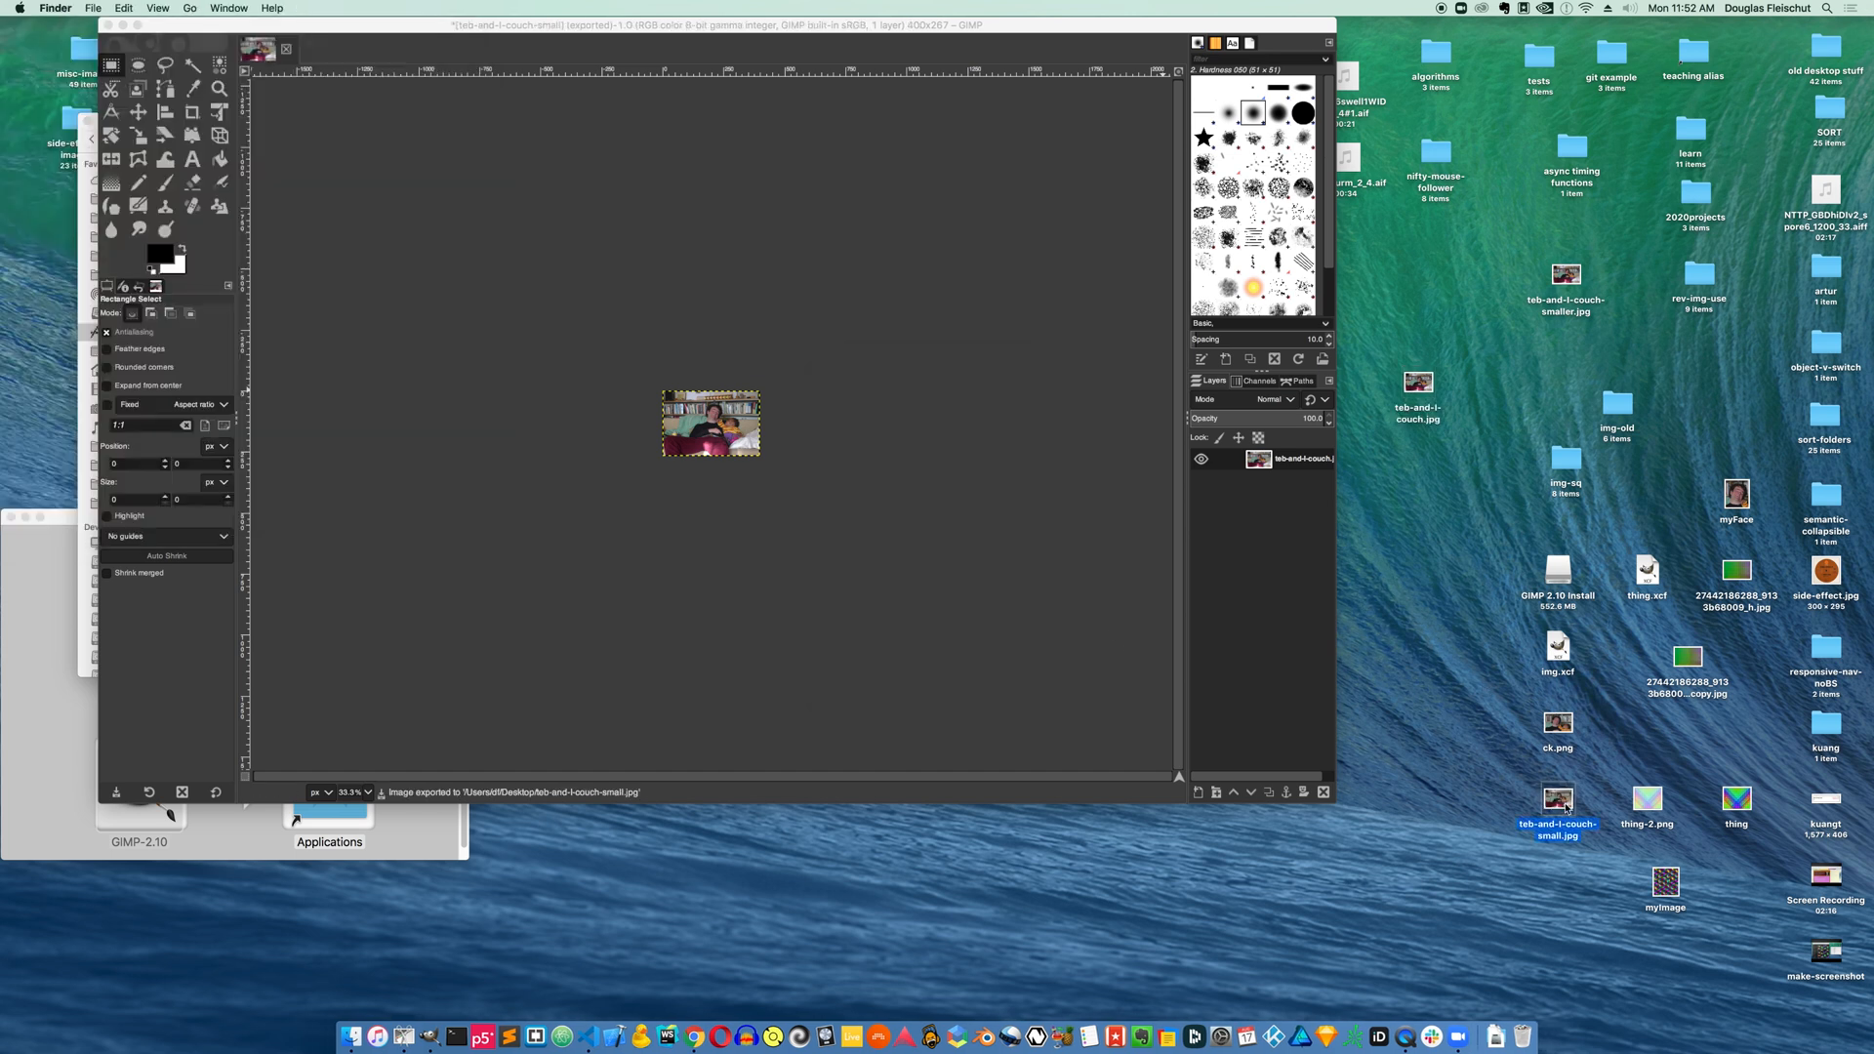
key(space)
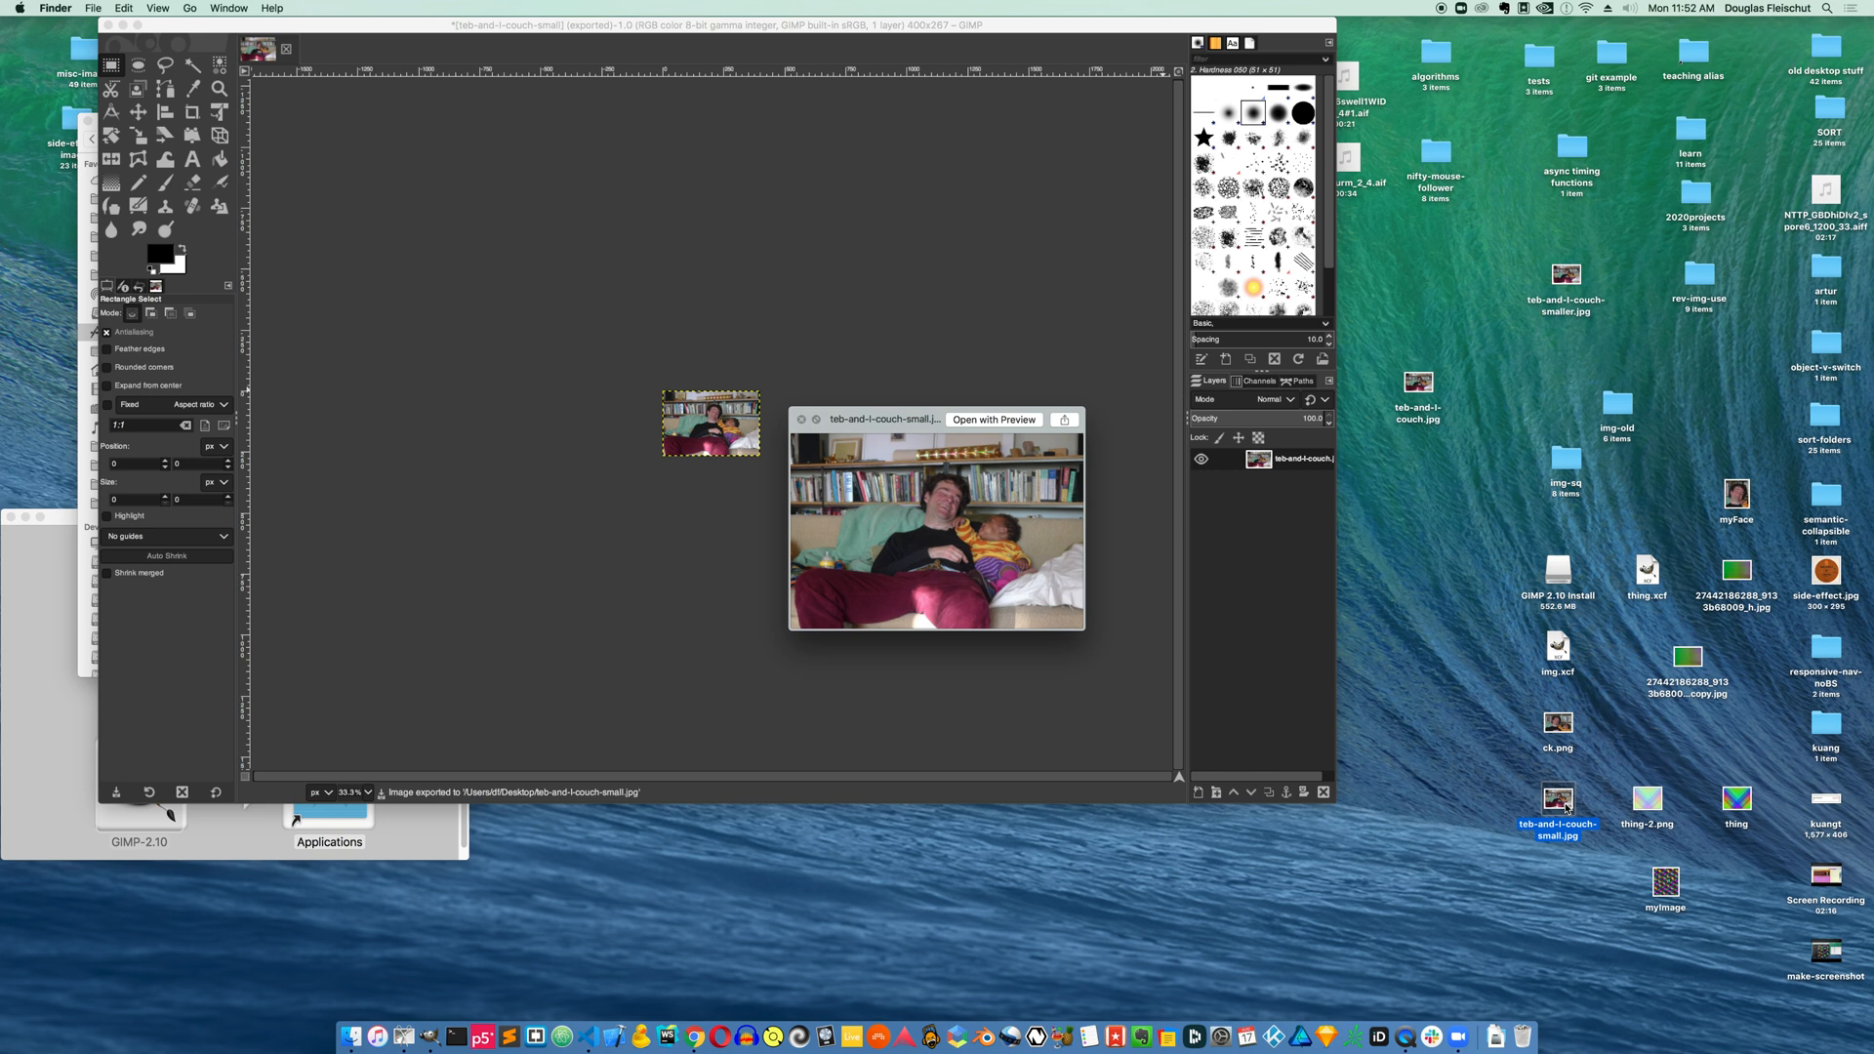
key(space)
key(super+i)
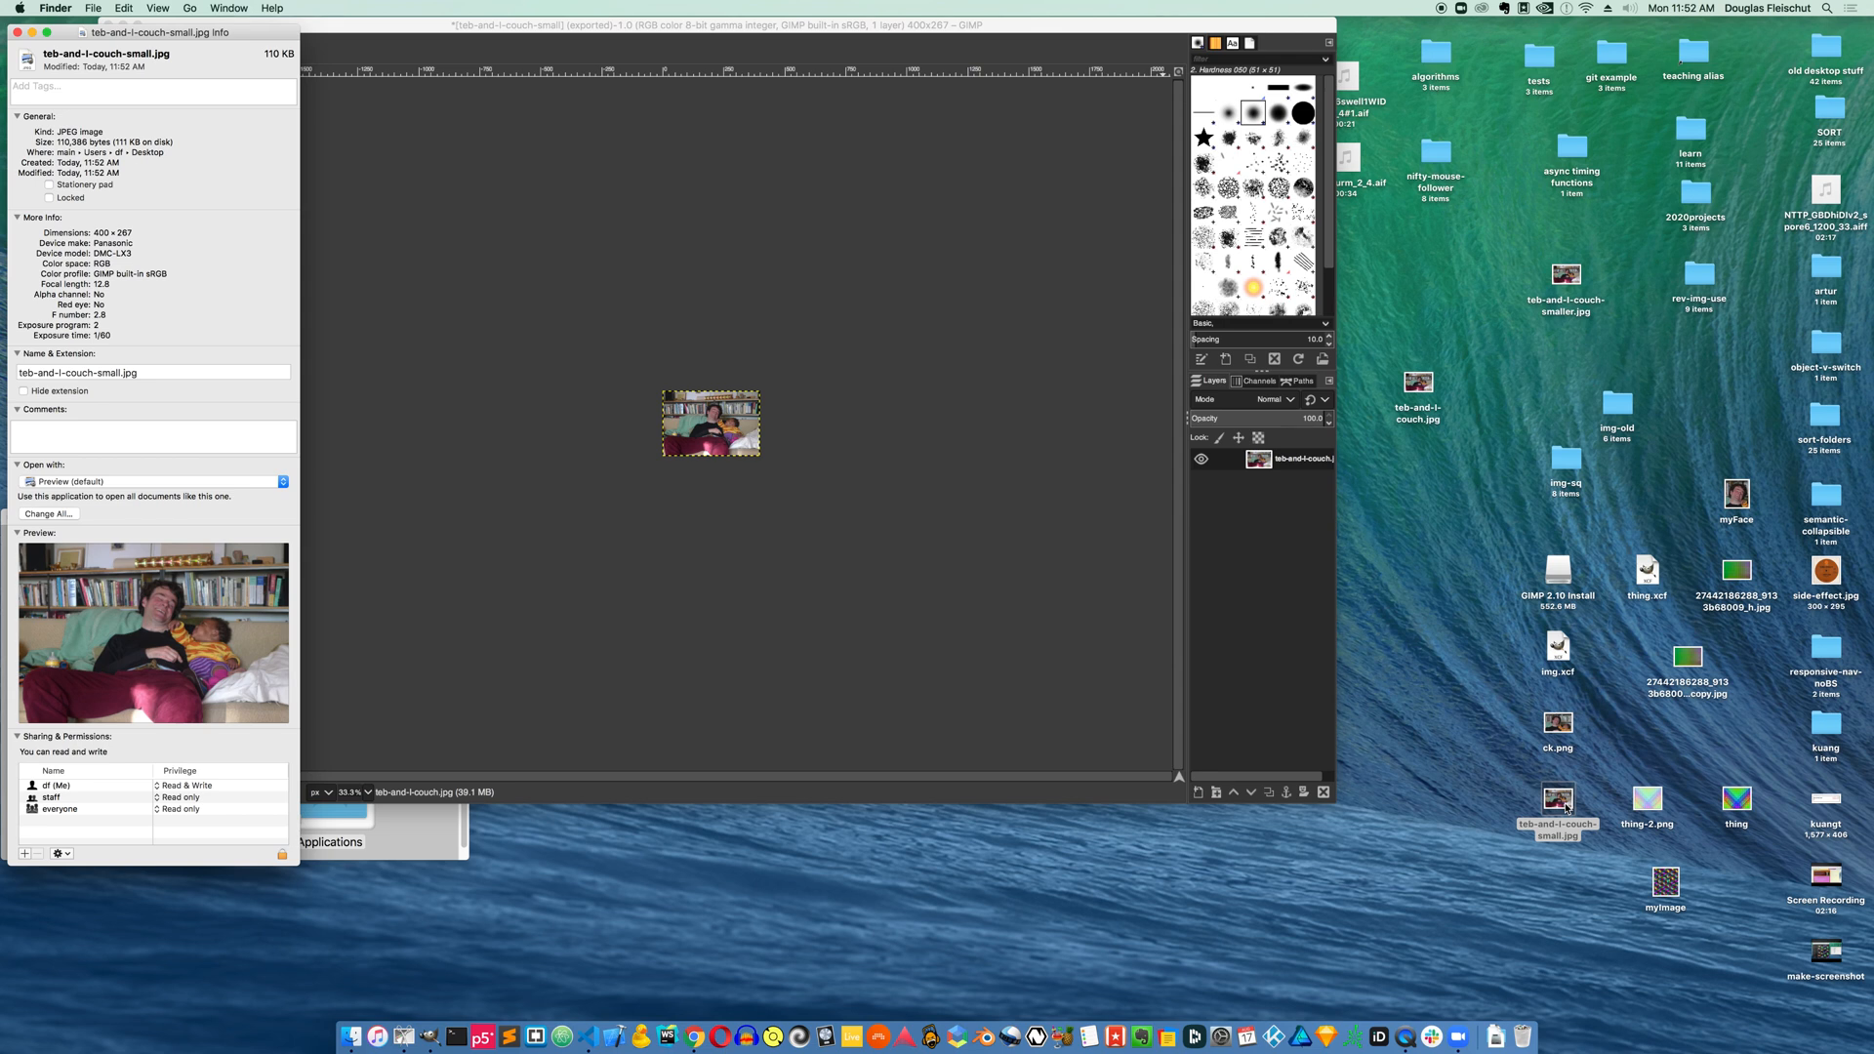
key(super+w)
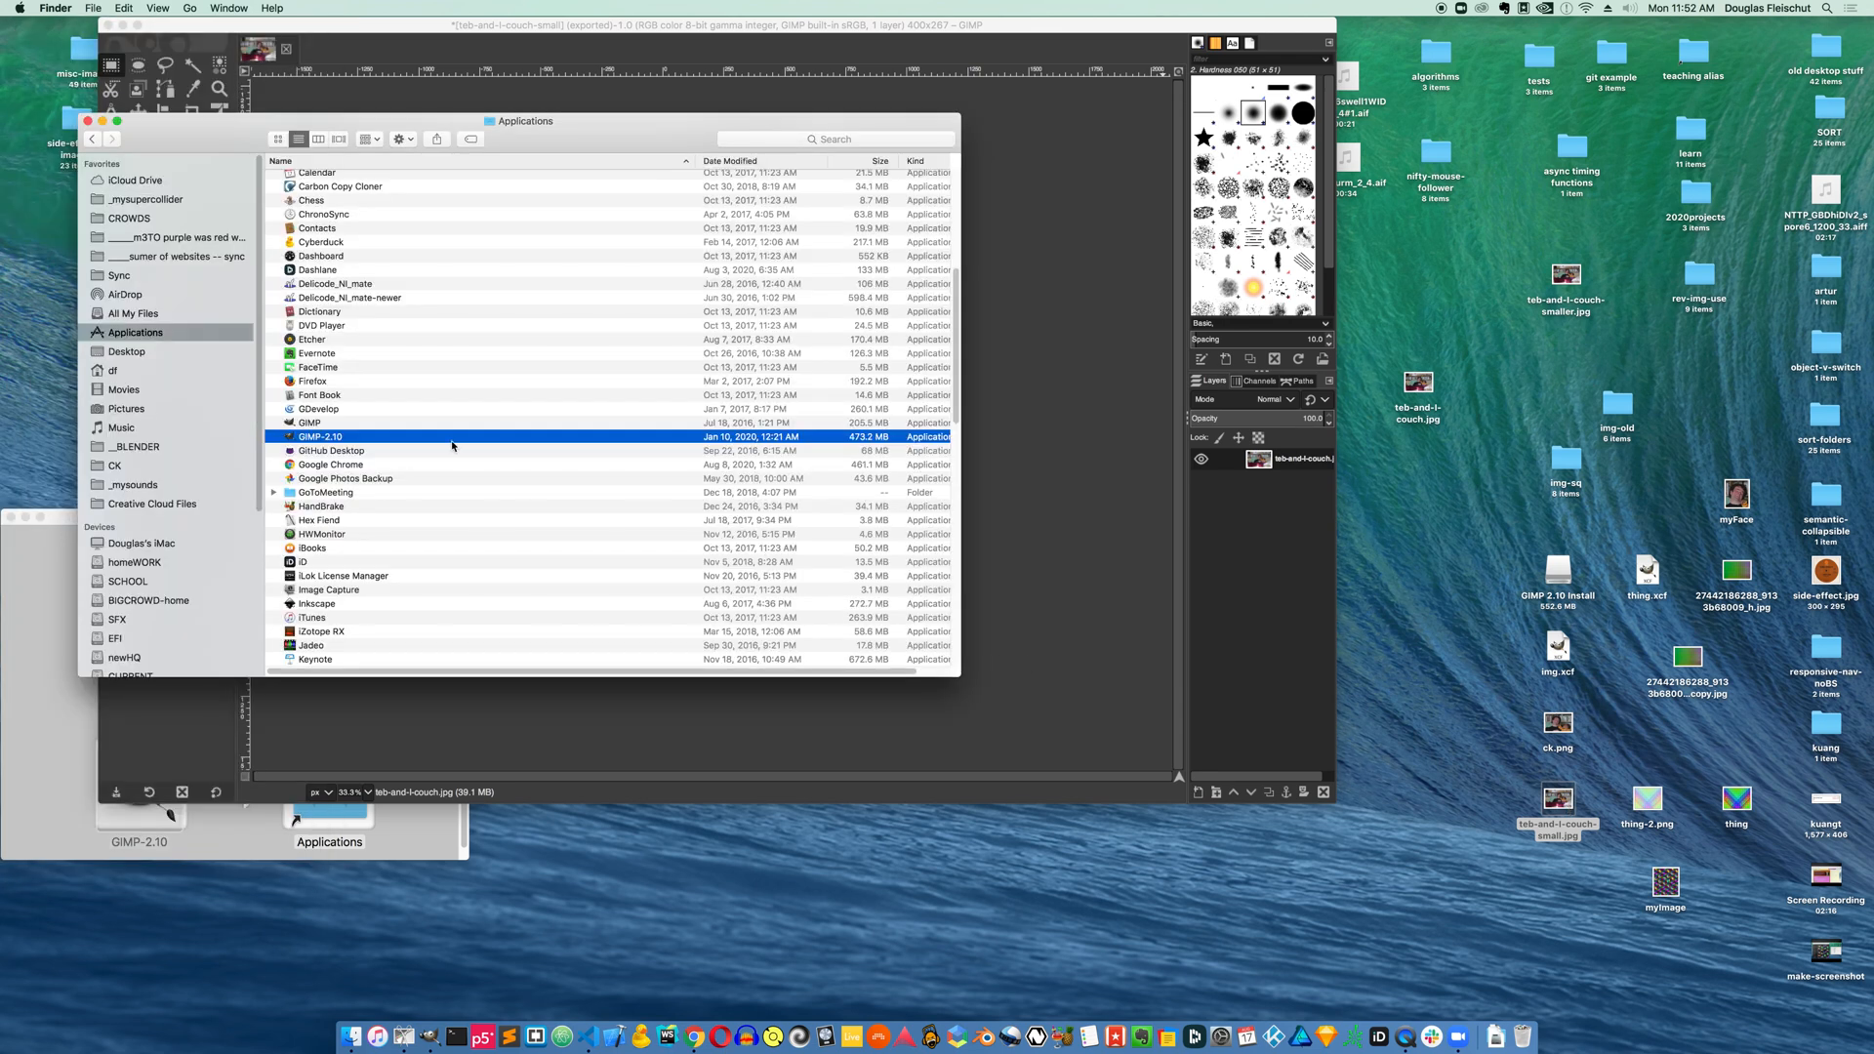
key(super+w)
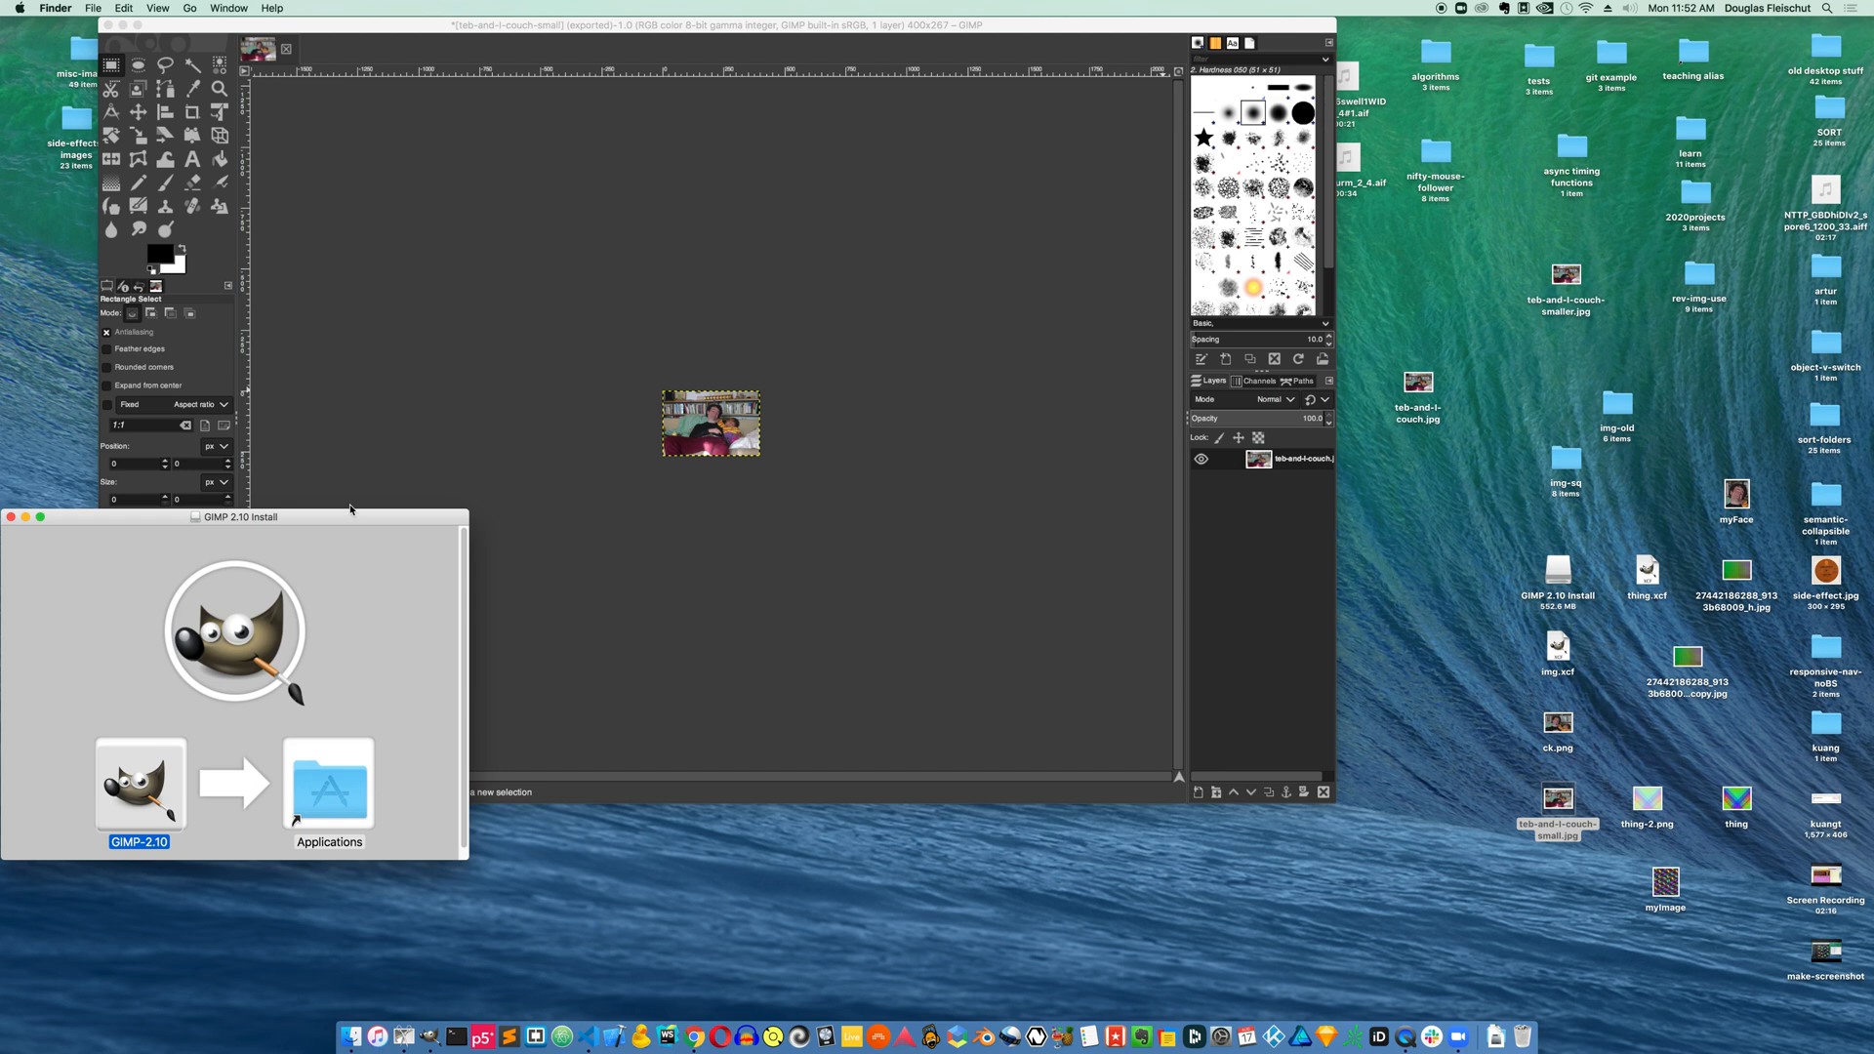
Open teb-and-l-couch.jpg with GIMP through the file's Open With options
click(550, 348)
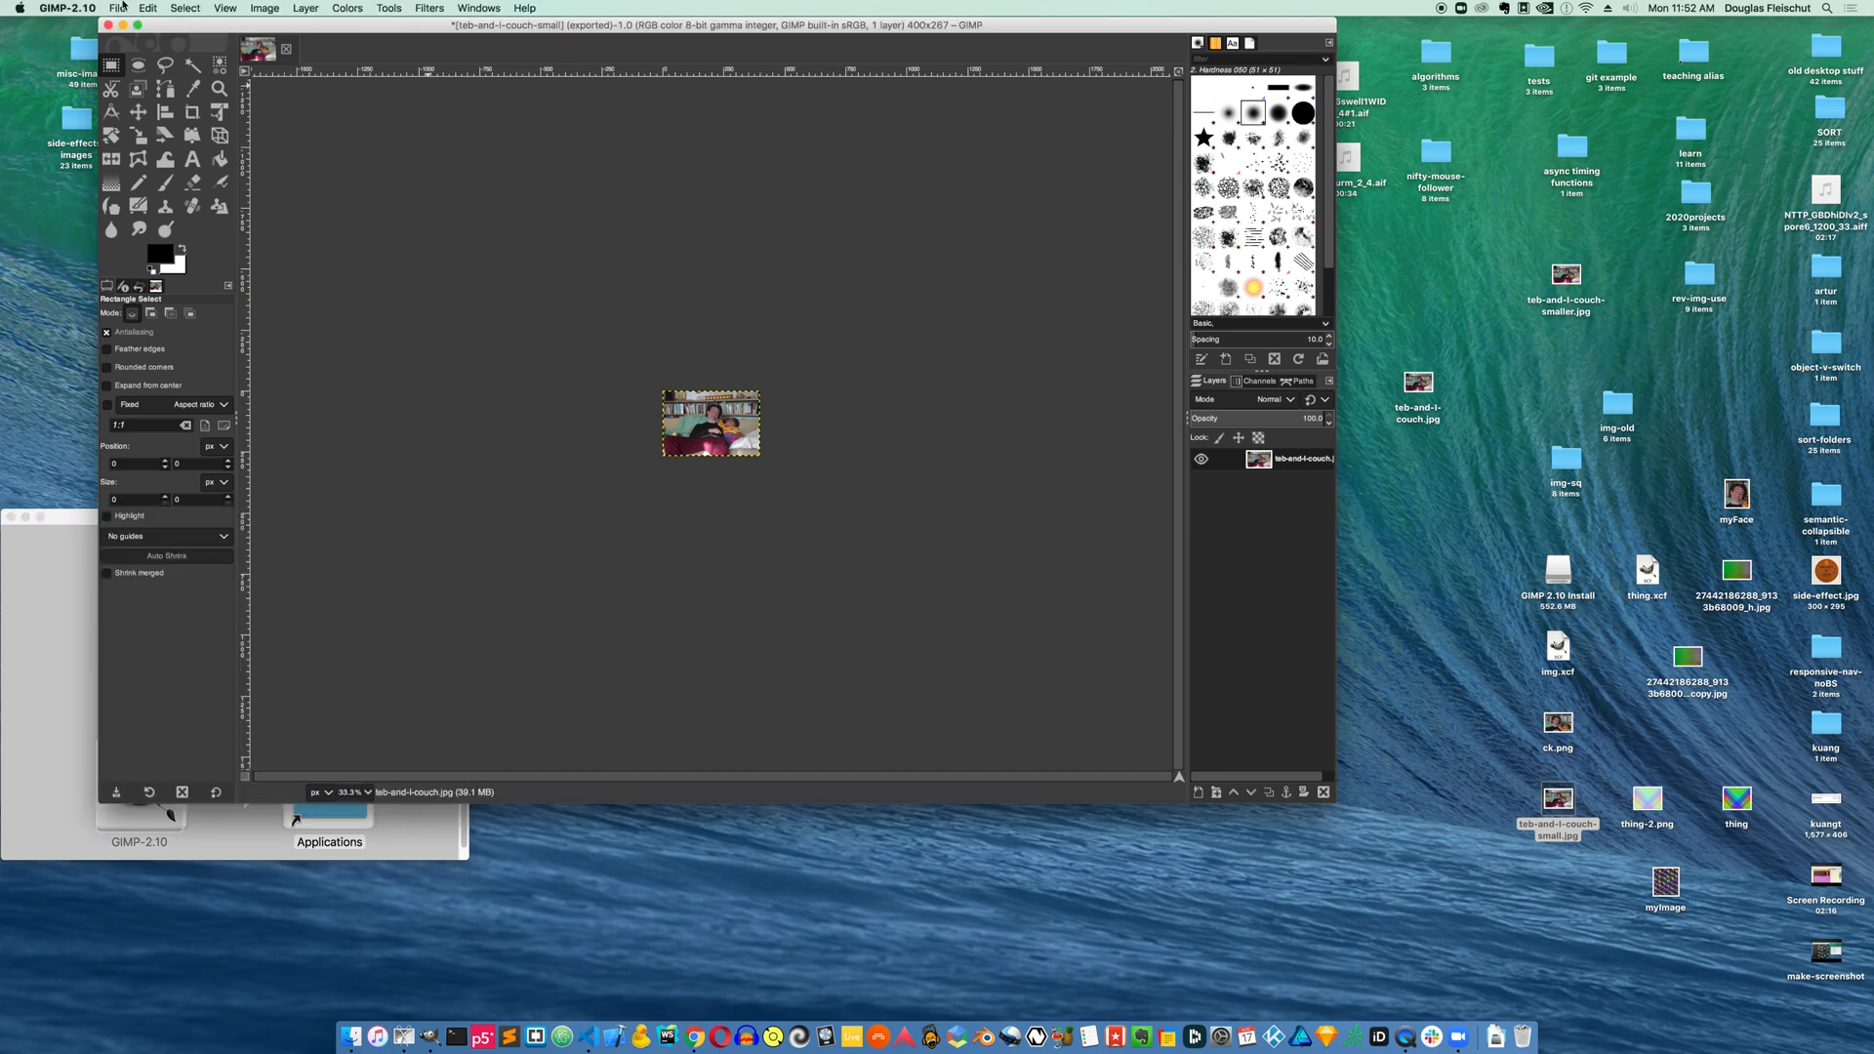
click(117, 8)
click(117, 8)
click(1420, 383)
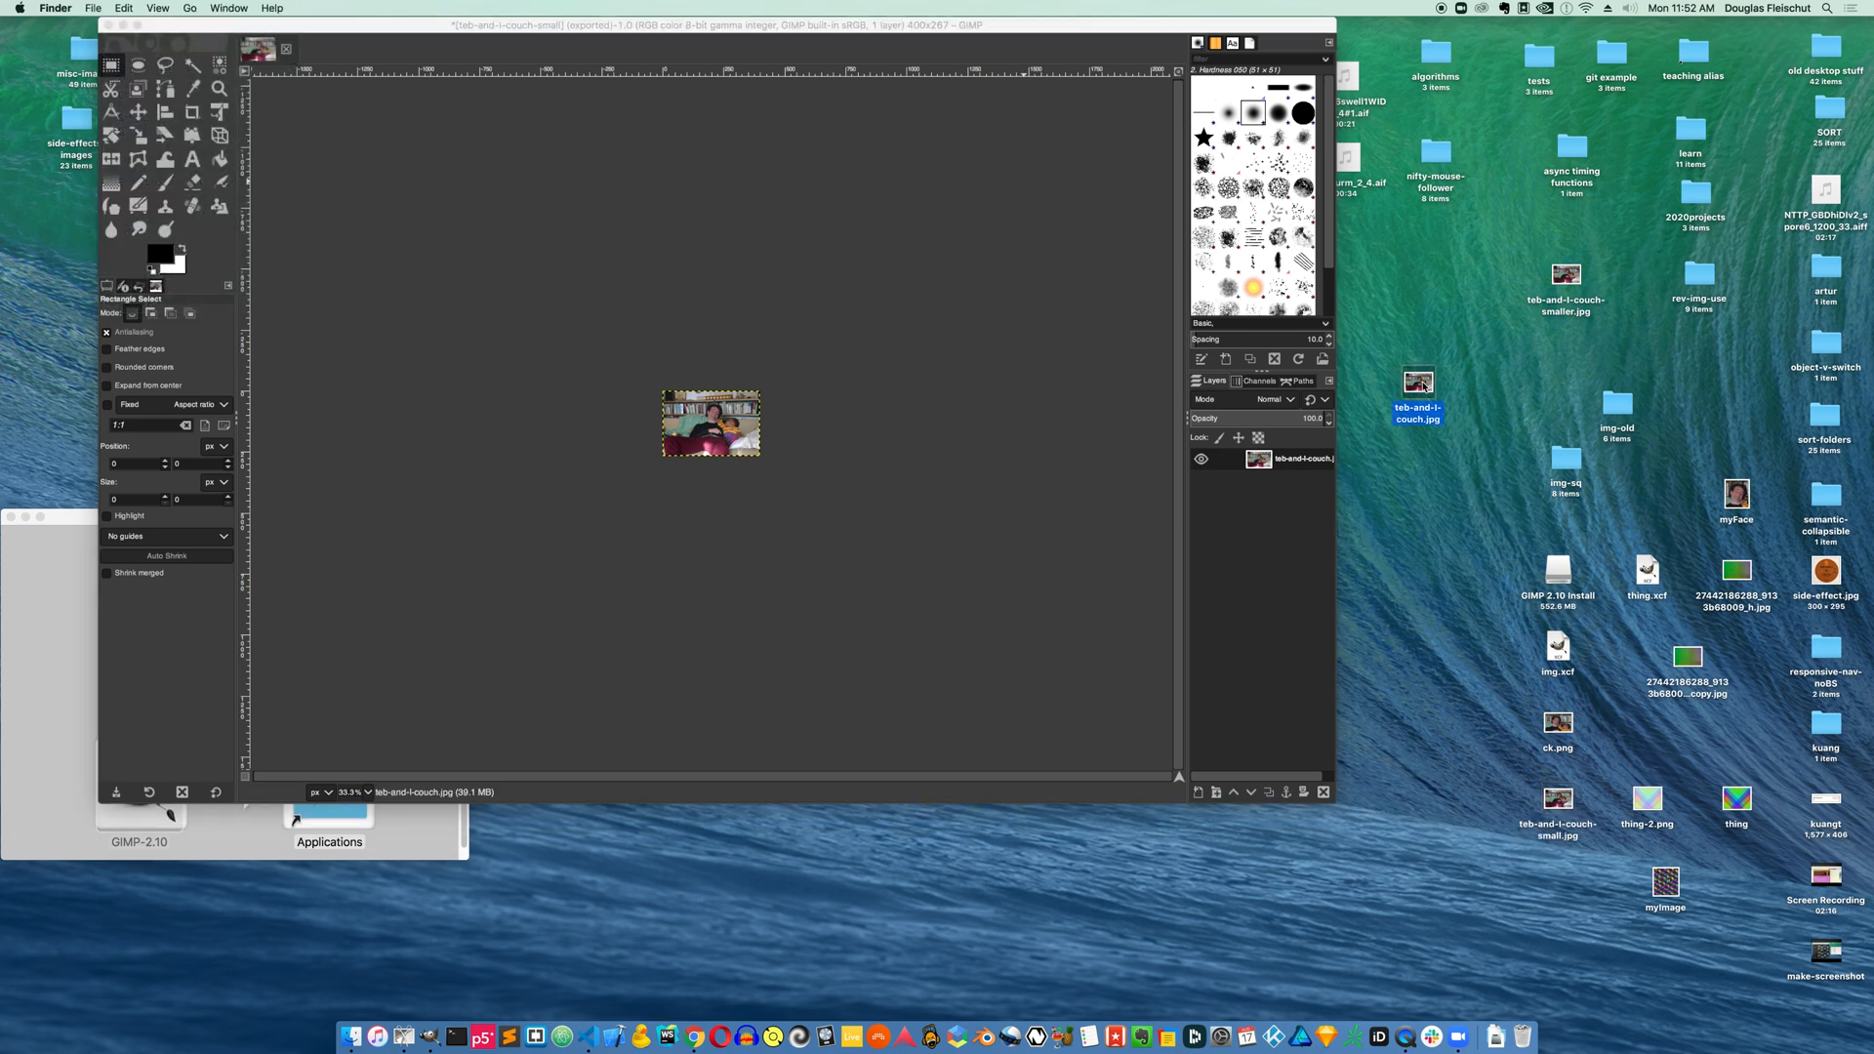
right_click(1423, 386)
mouse_move(1467, 406)
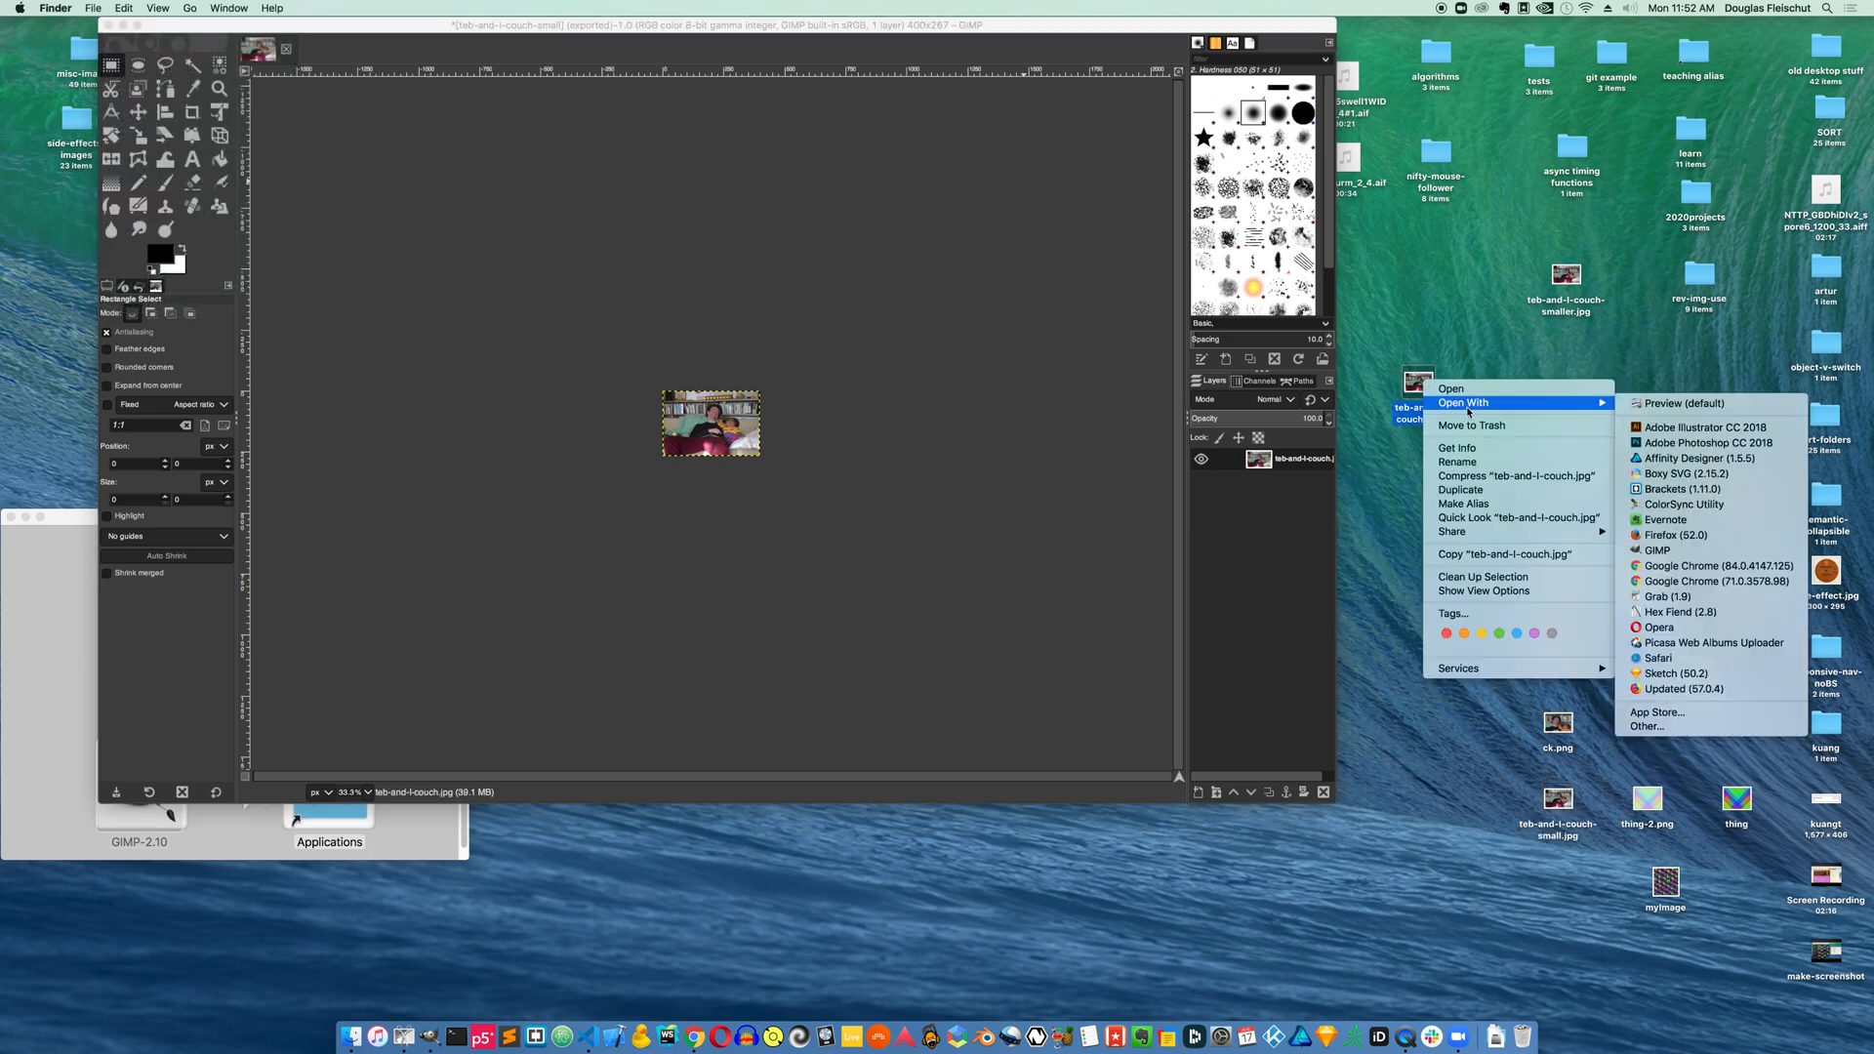
click(1732, 552)
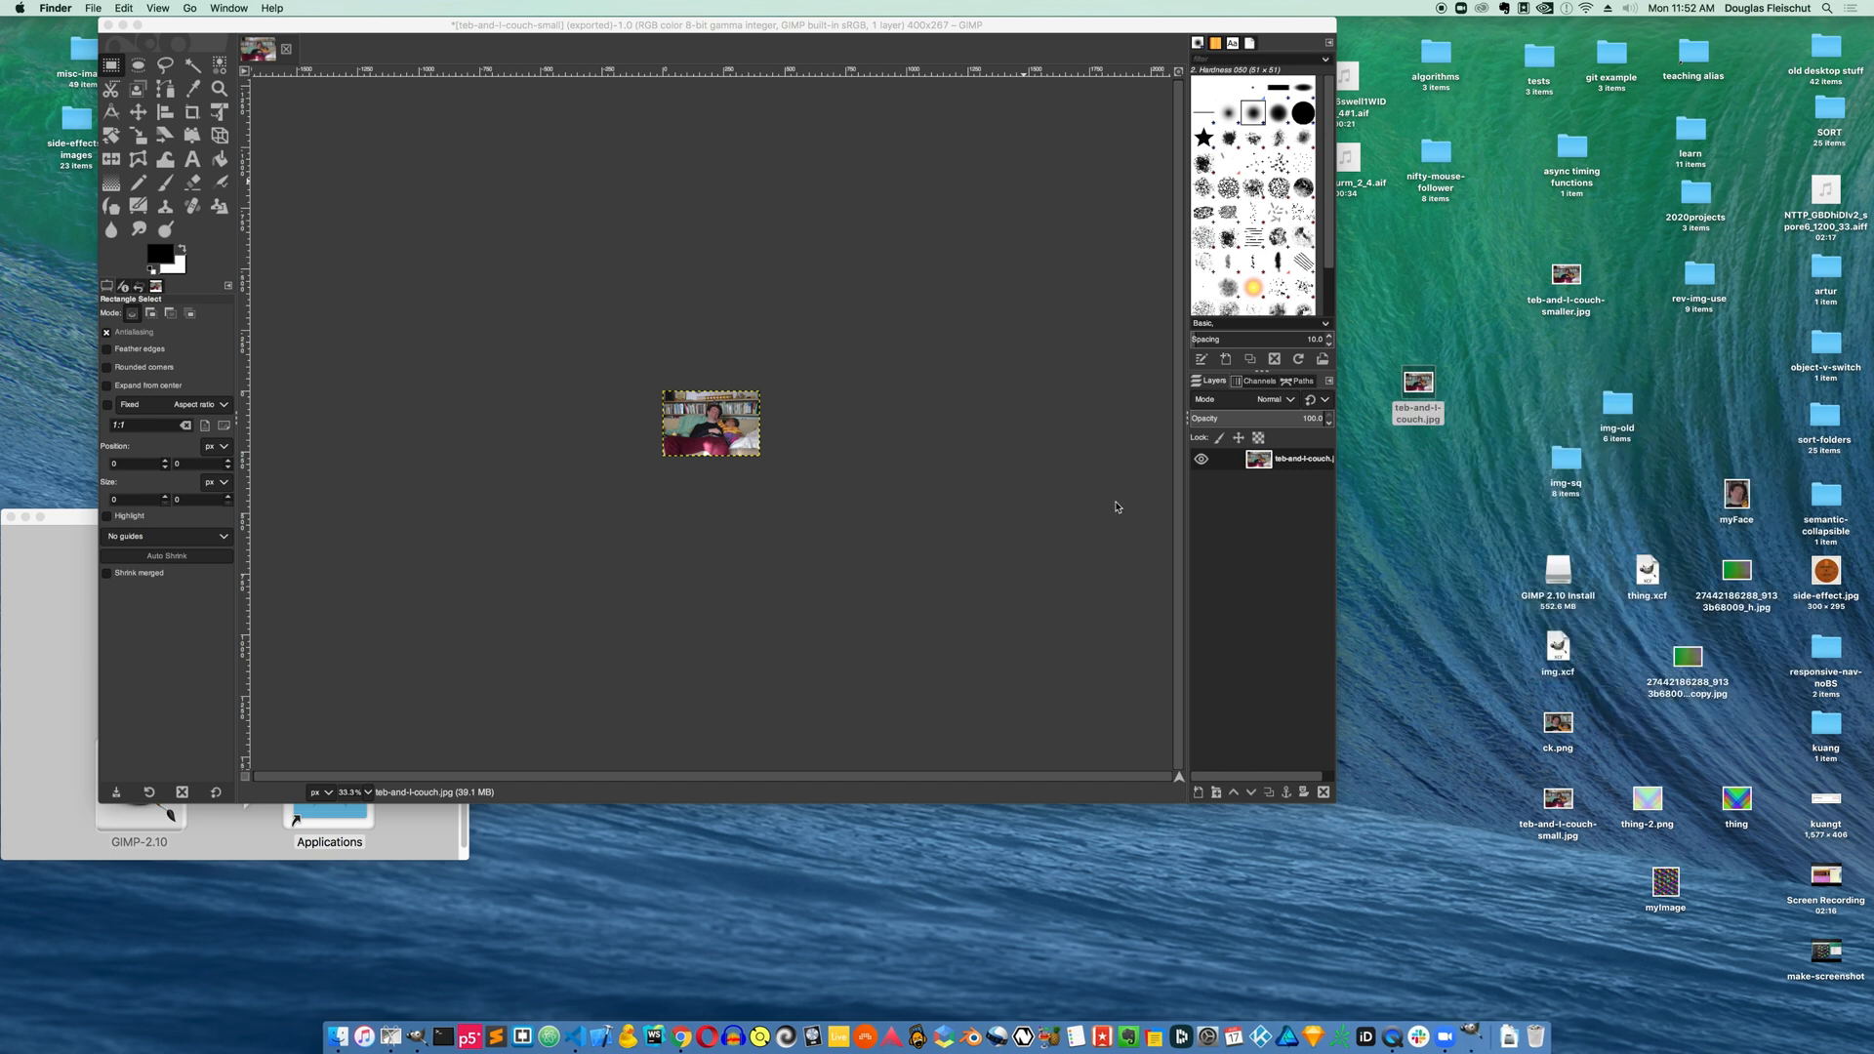
Drag teb-and-l-couch.jpg into the small image as a new layer and close the image window
click(1419, 383)
drag(1418, 383, 911, 305)
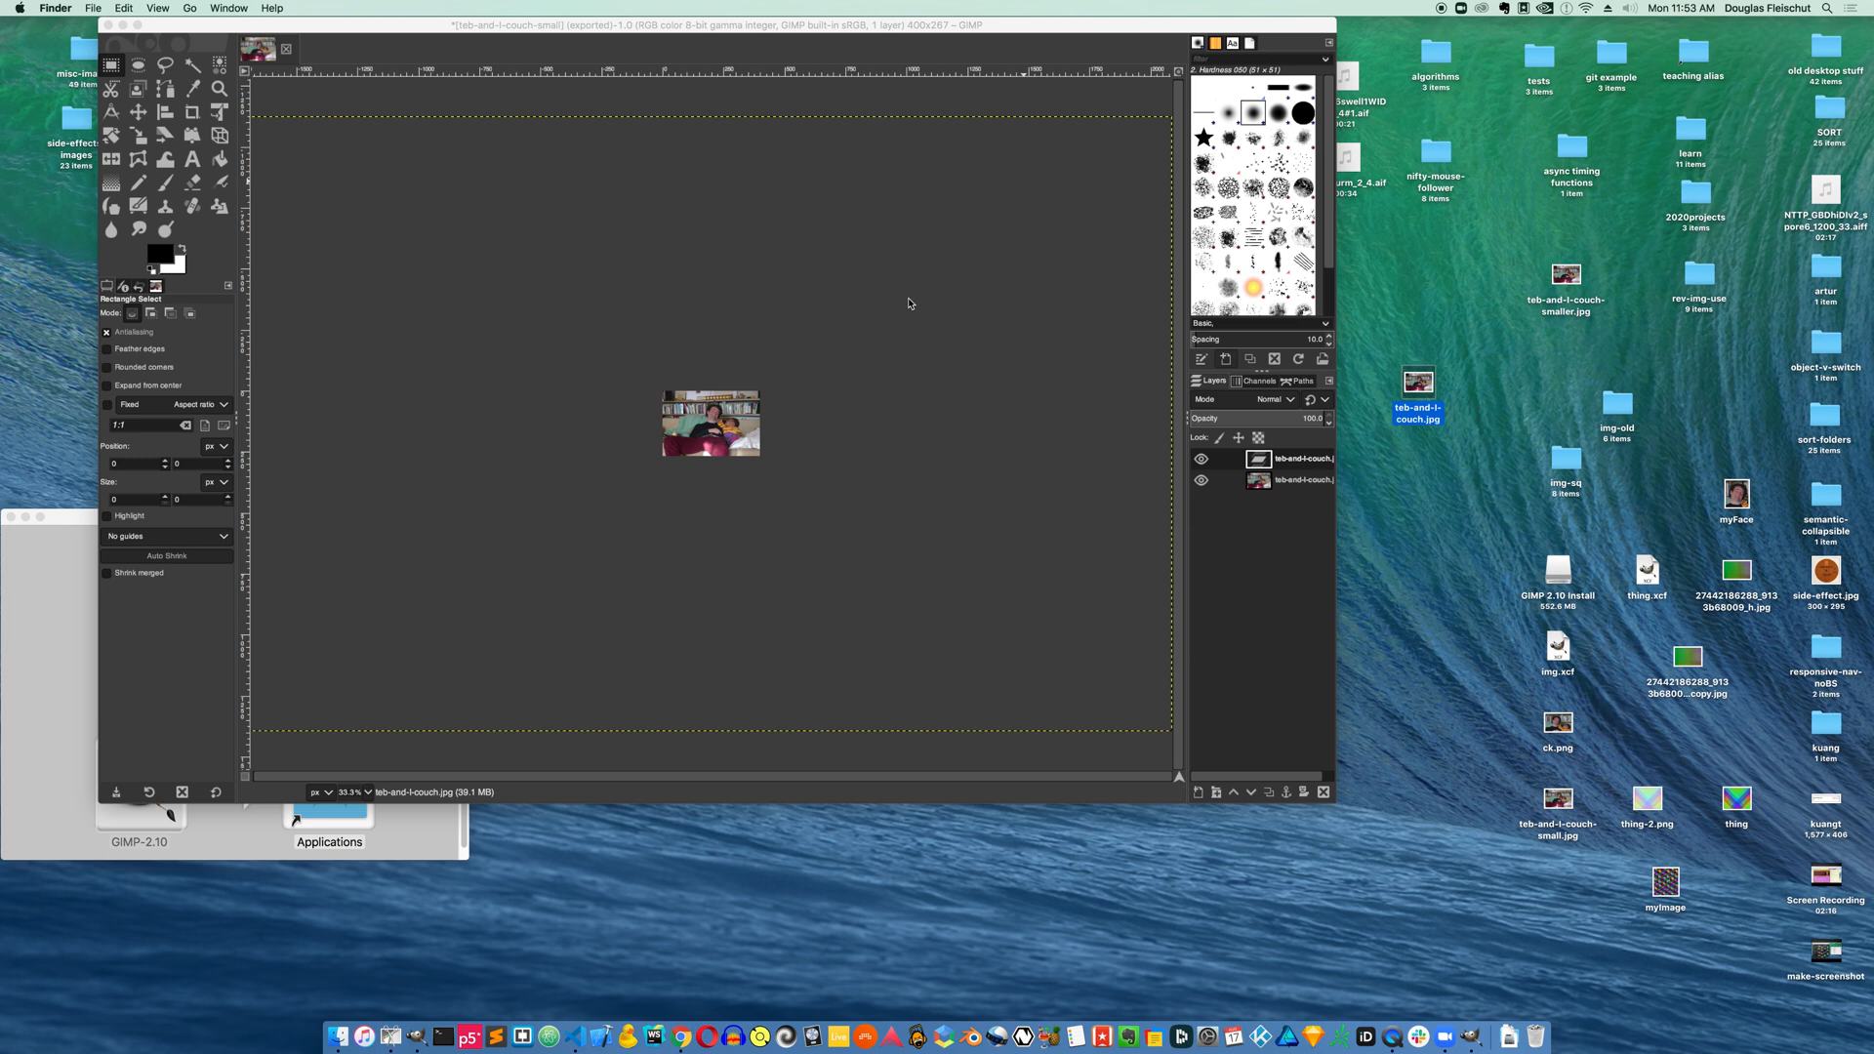
click(690, 24)
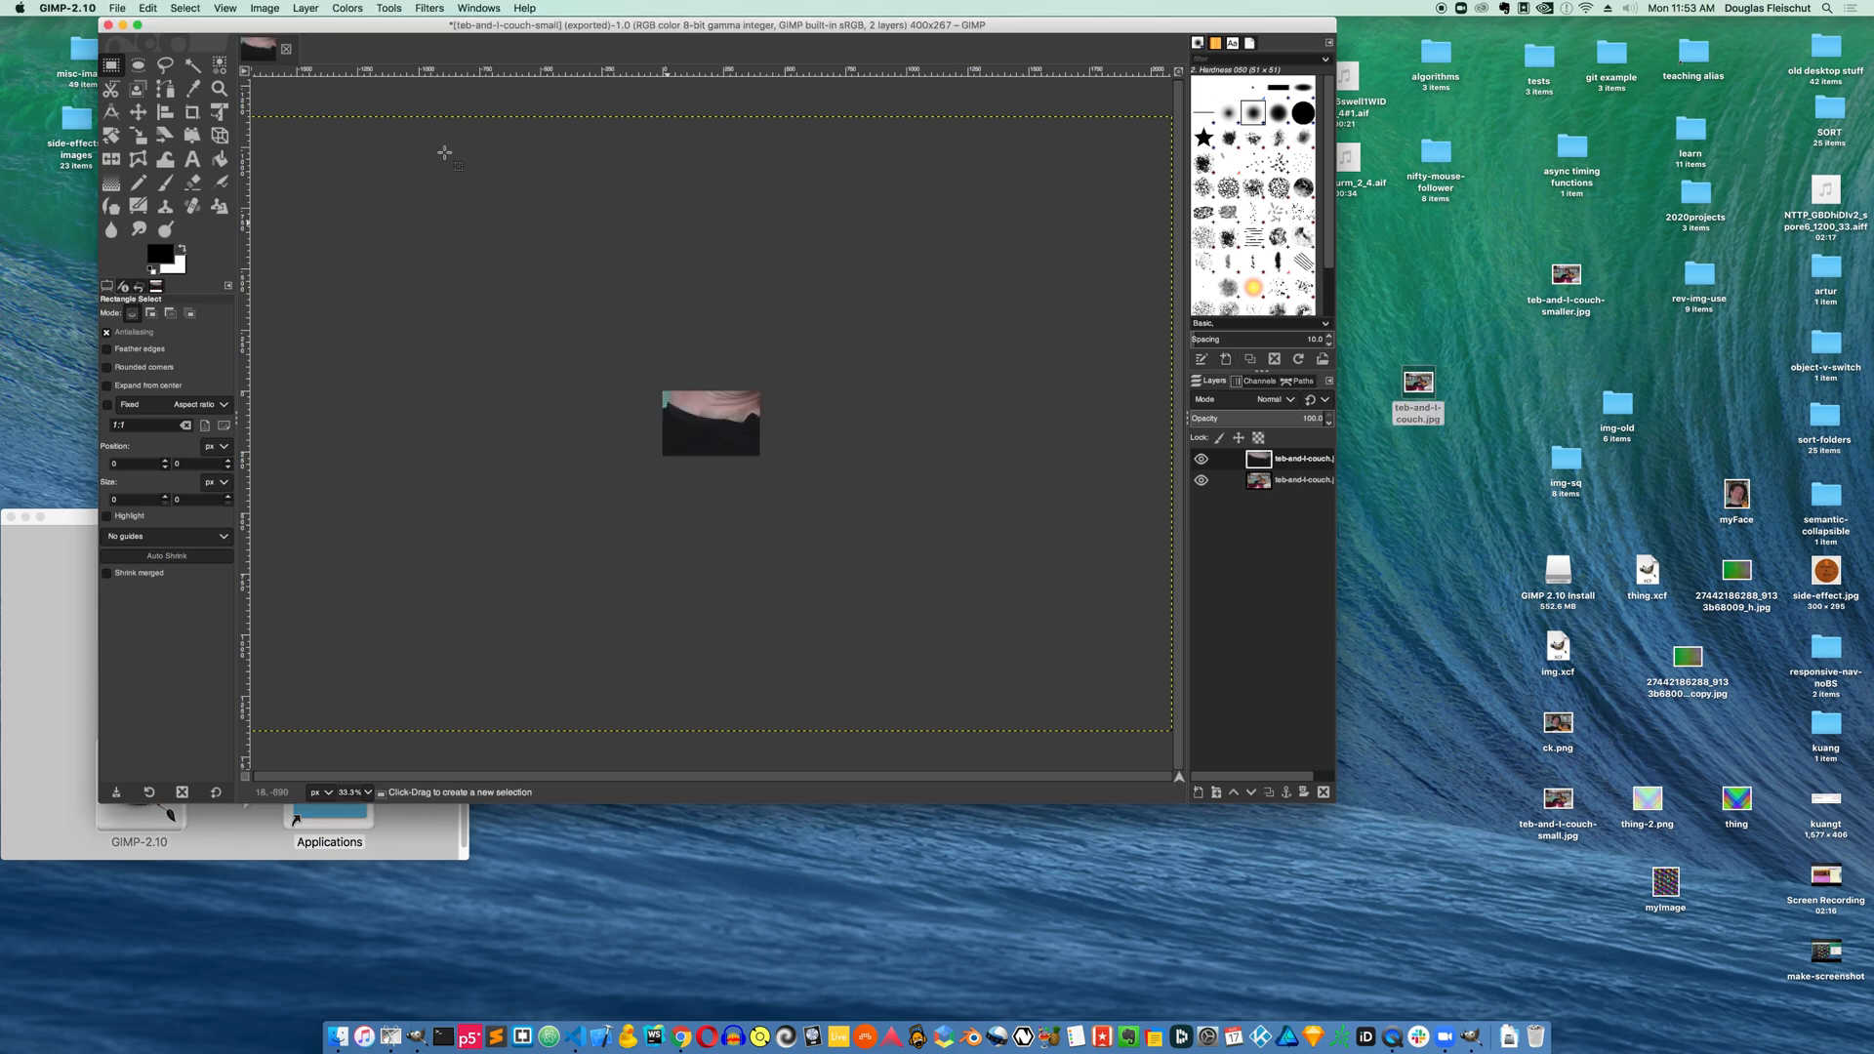
click(107, 26)
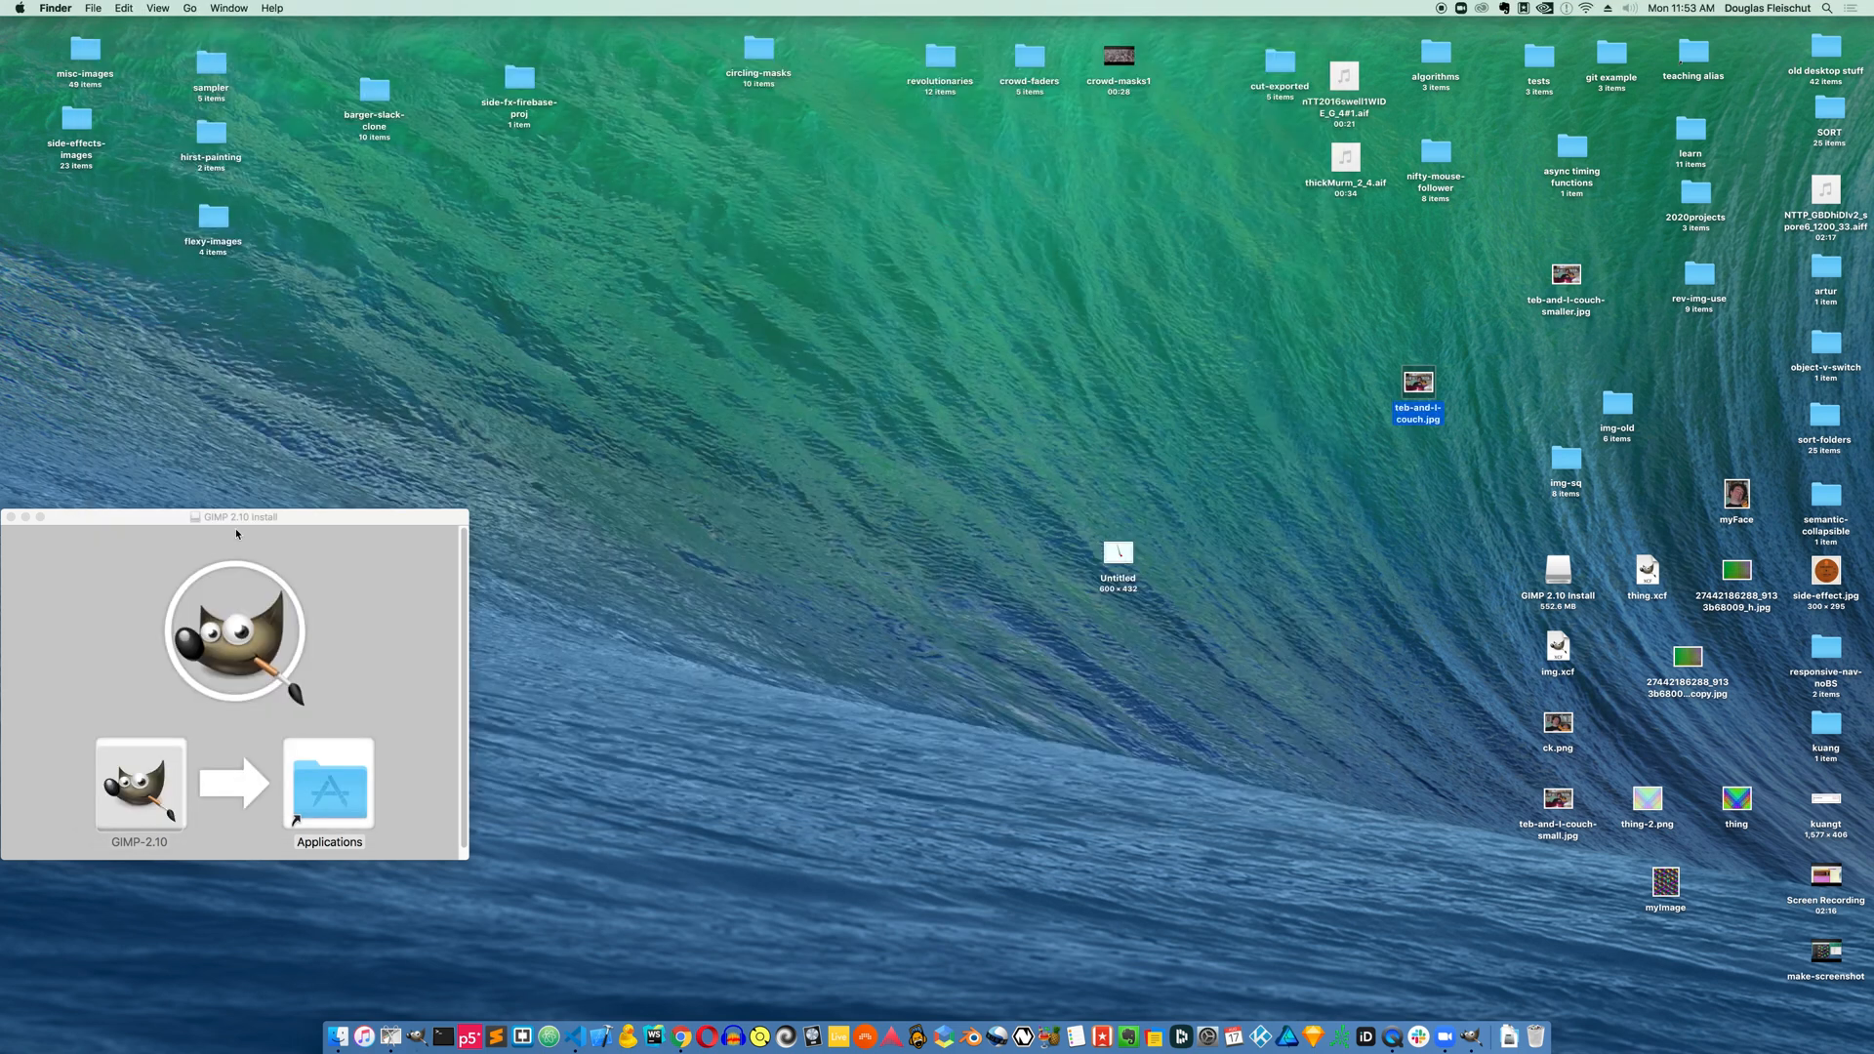
Close the GIMP 2.10 Install window
click(75, 520)
click(9, 518)
key(super+o)
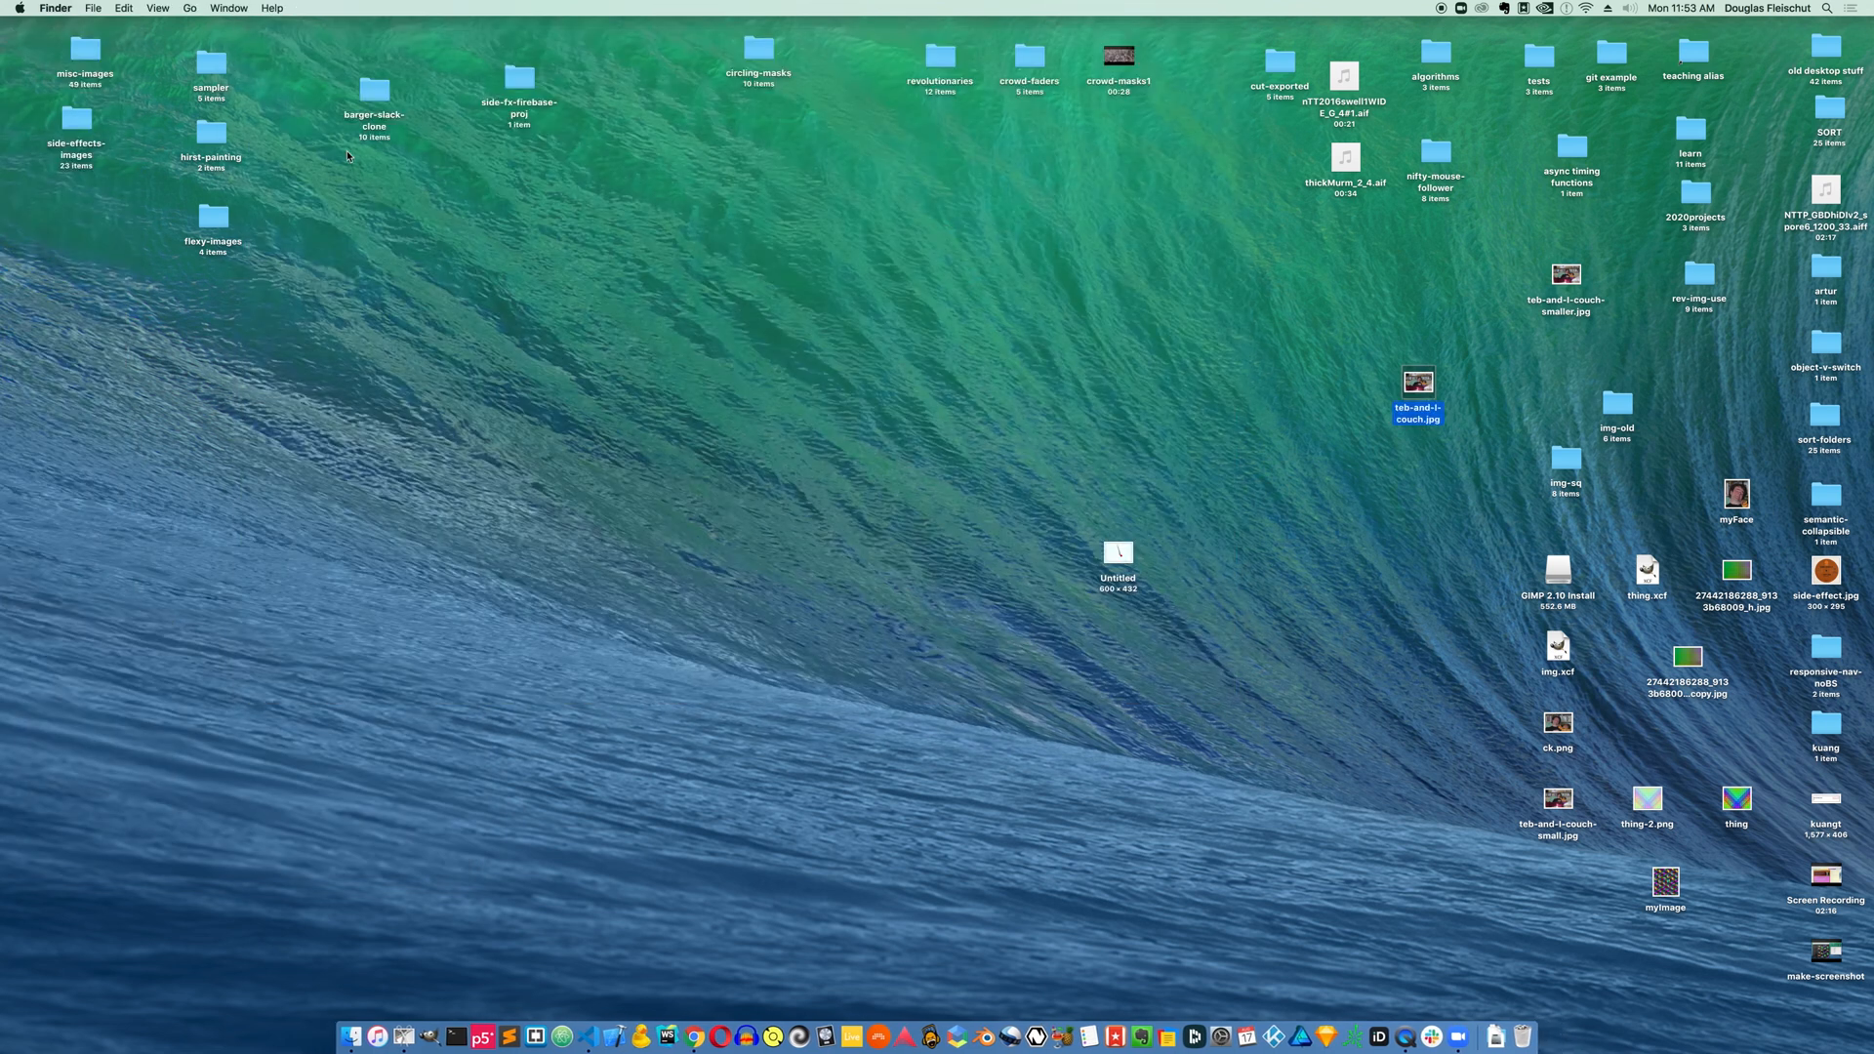
Relaunch GIMP from Recent Items and open teb-and-l-couch.jpg in it
click(19, 8)
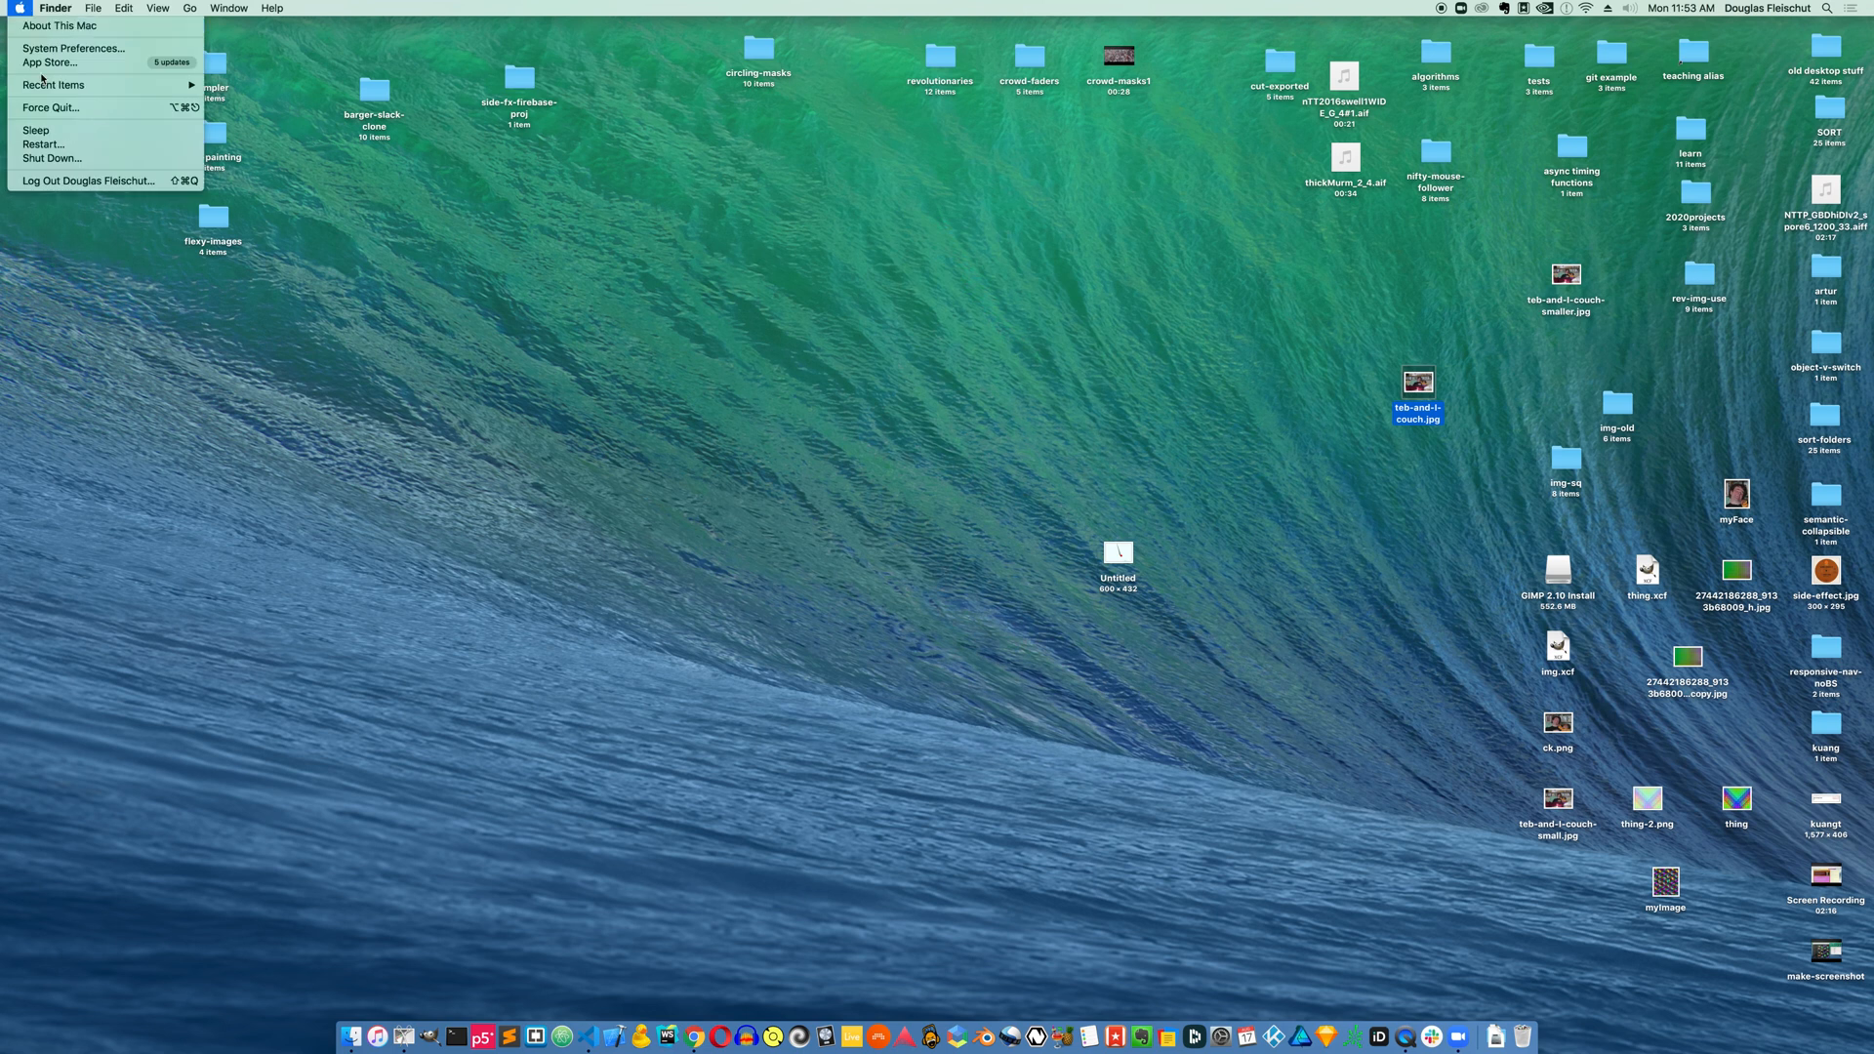
mouse_move(41, 86)
click(368, 146)
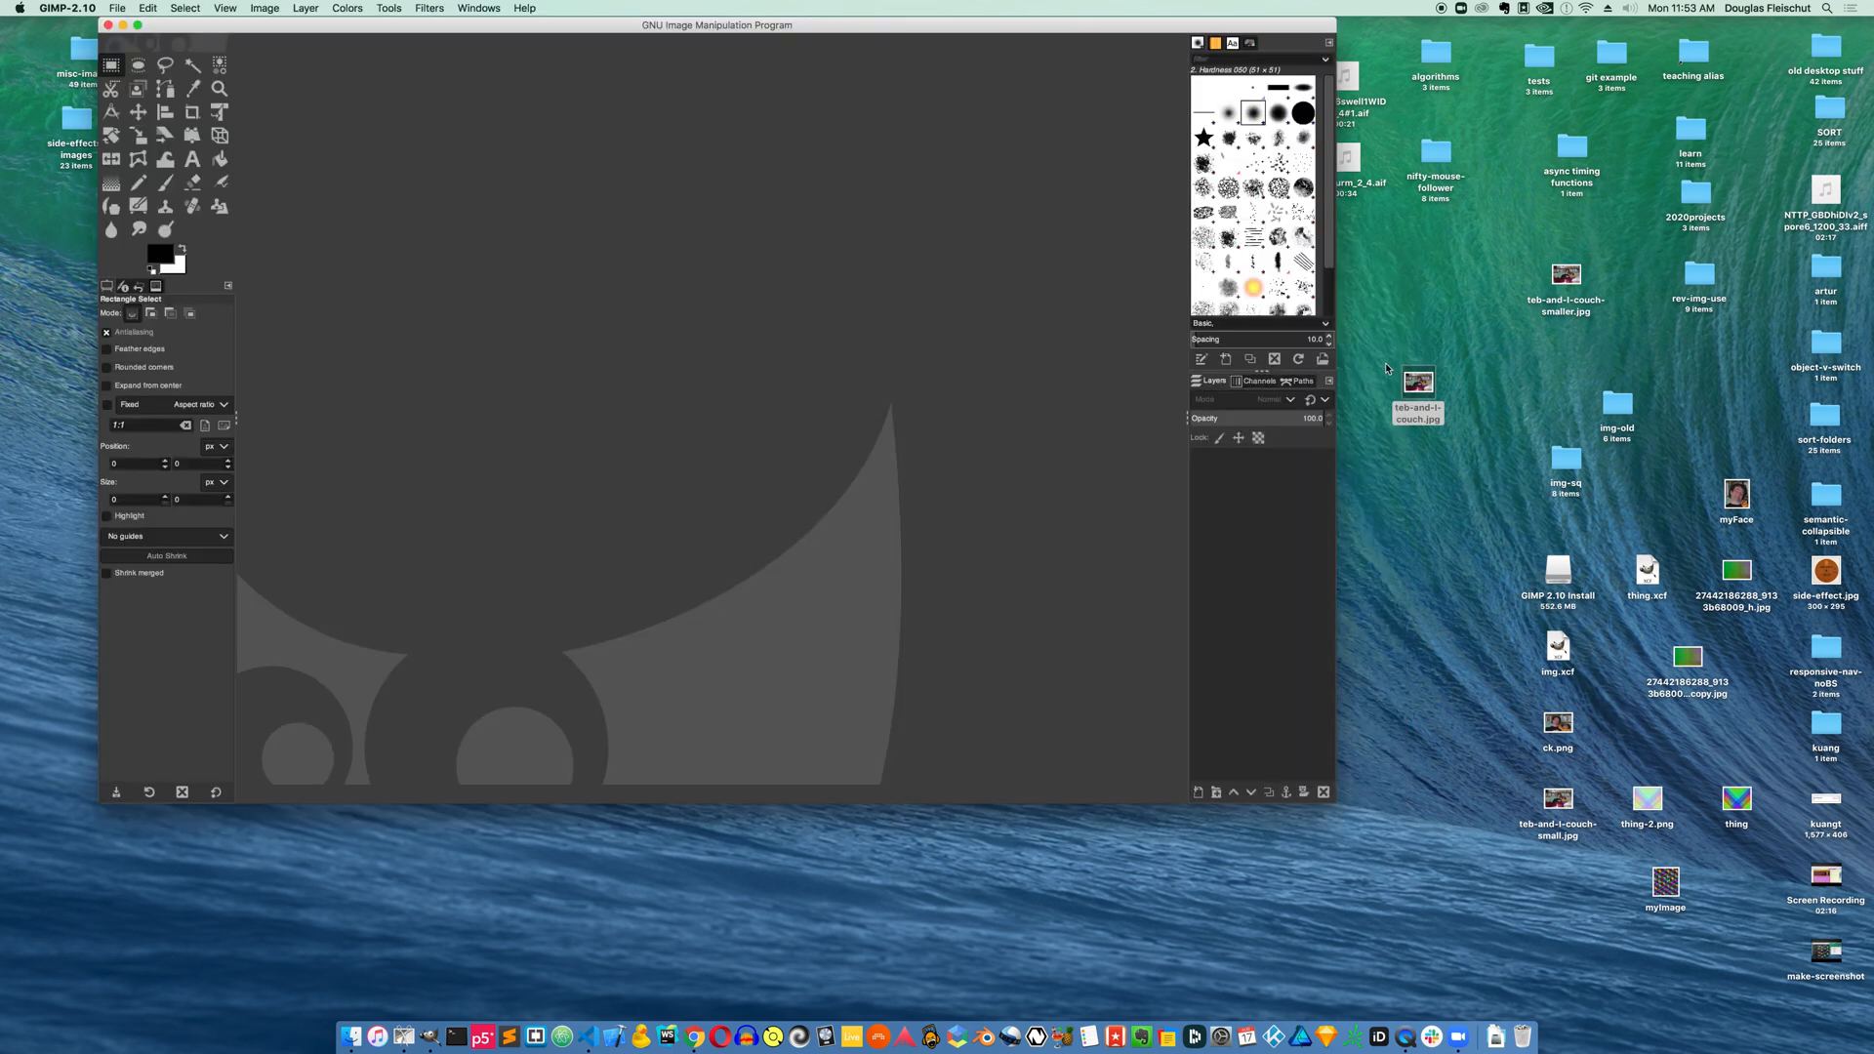
drag(1422, 382, 711, 318)
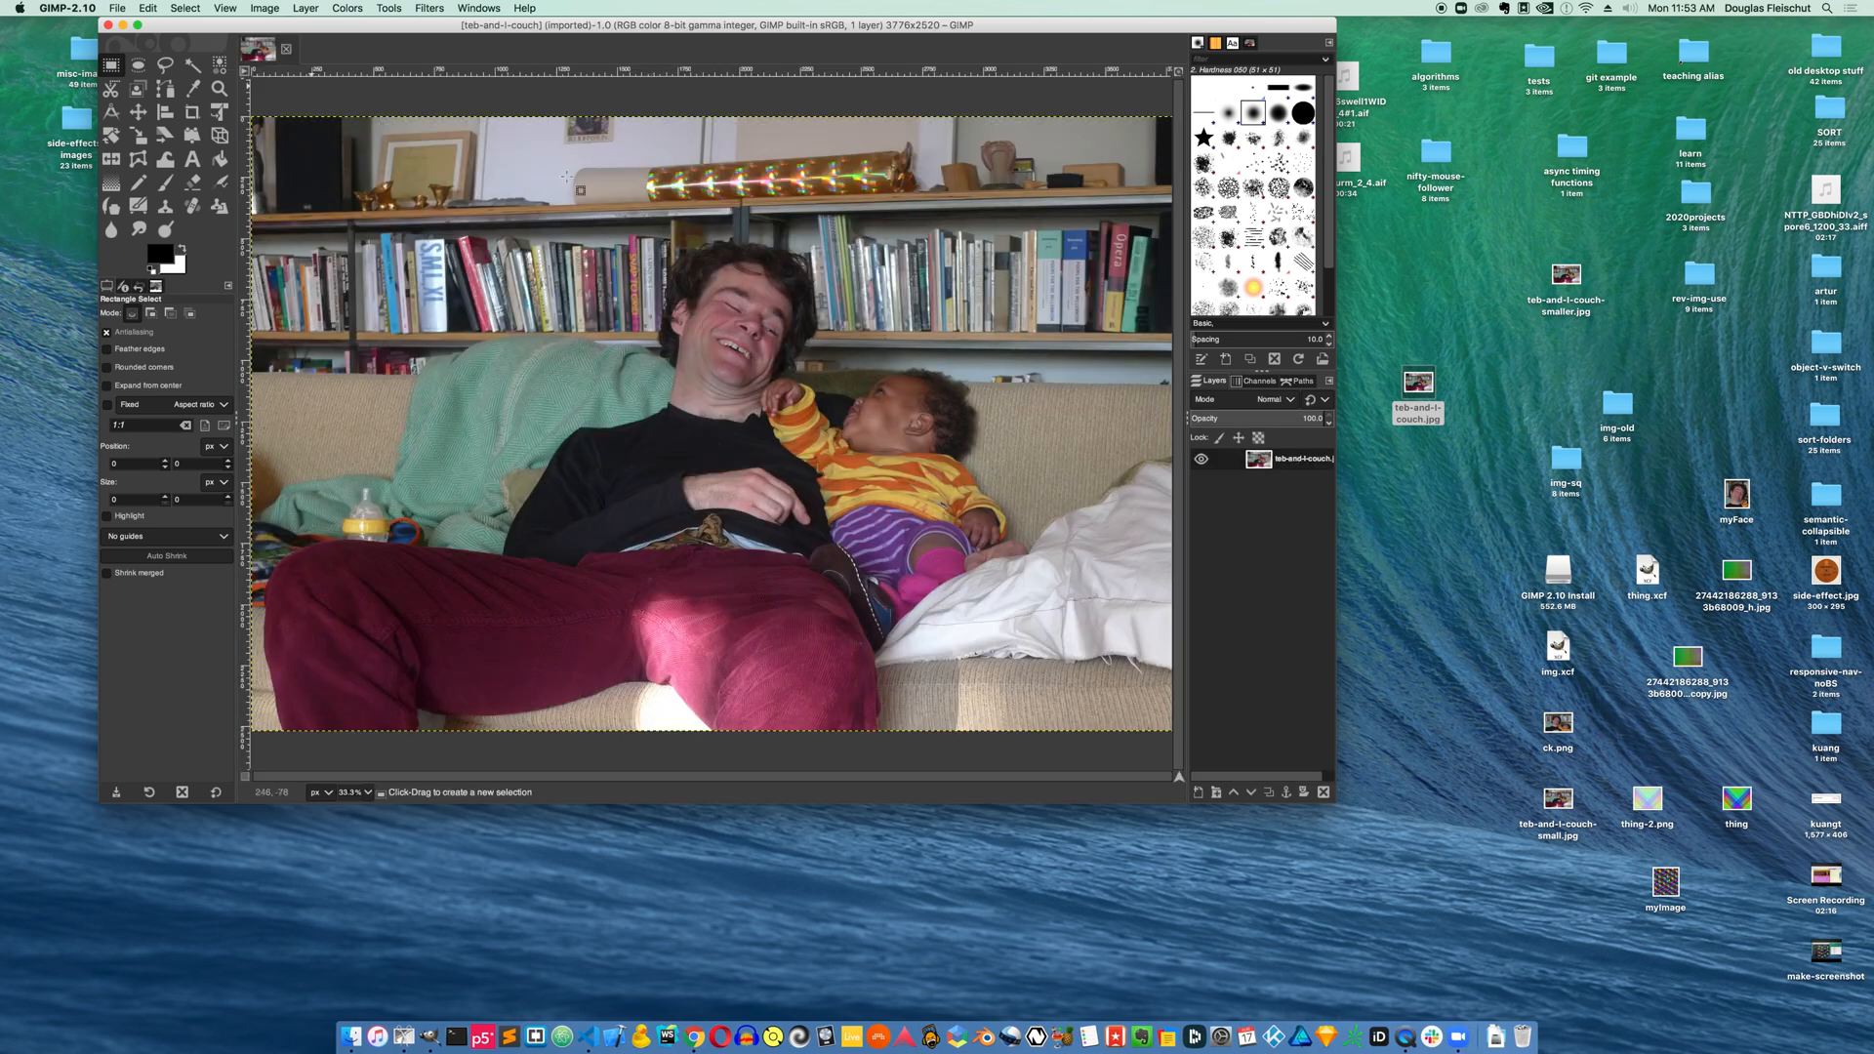
Select a rectangle about 1710 × 1163 px around the two faces and copy it
drag(579, 202, 996, 481)
key(super+c)
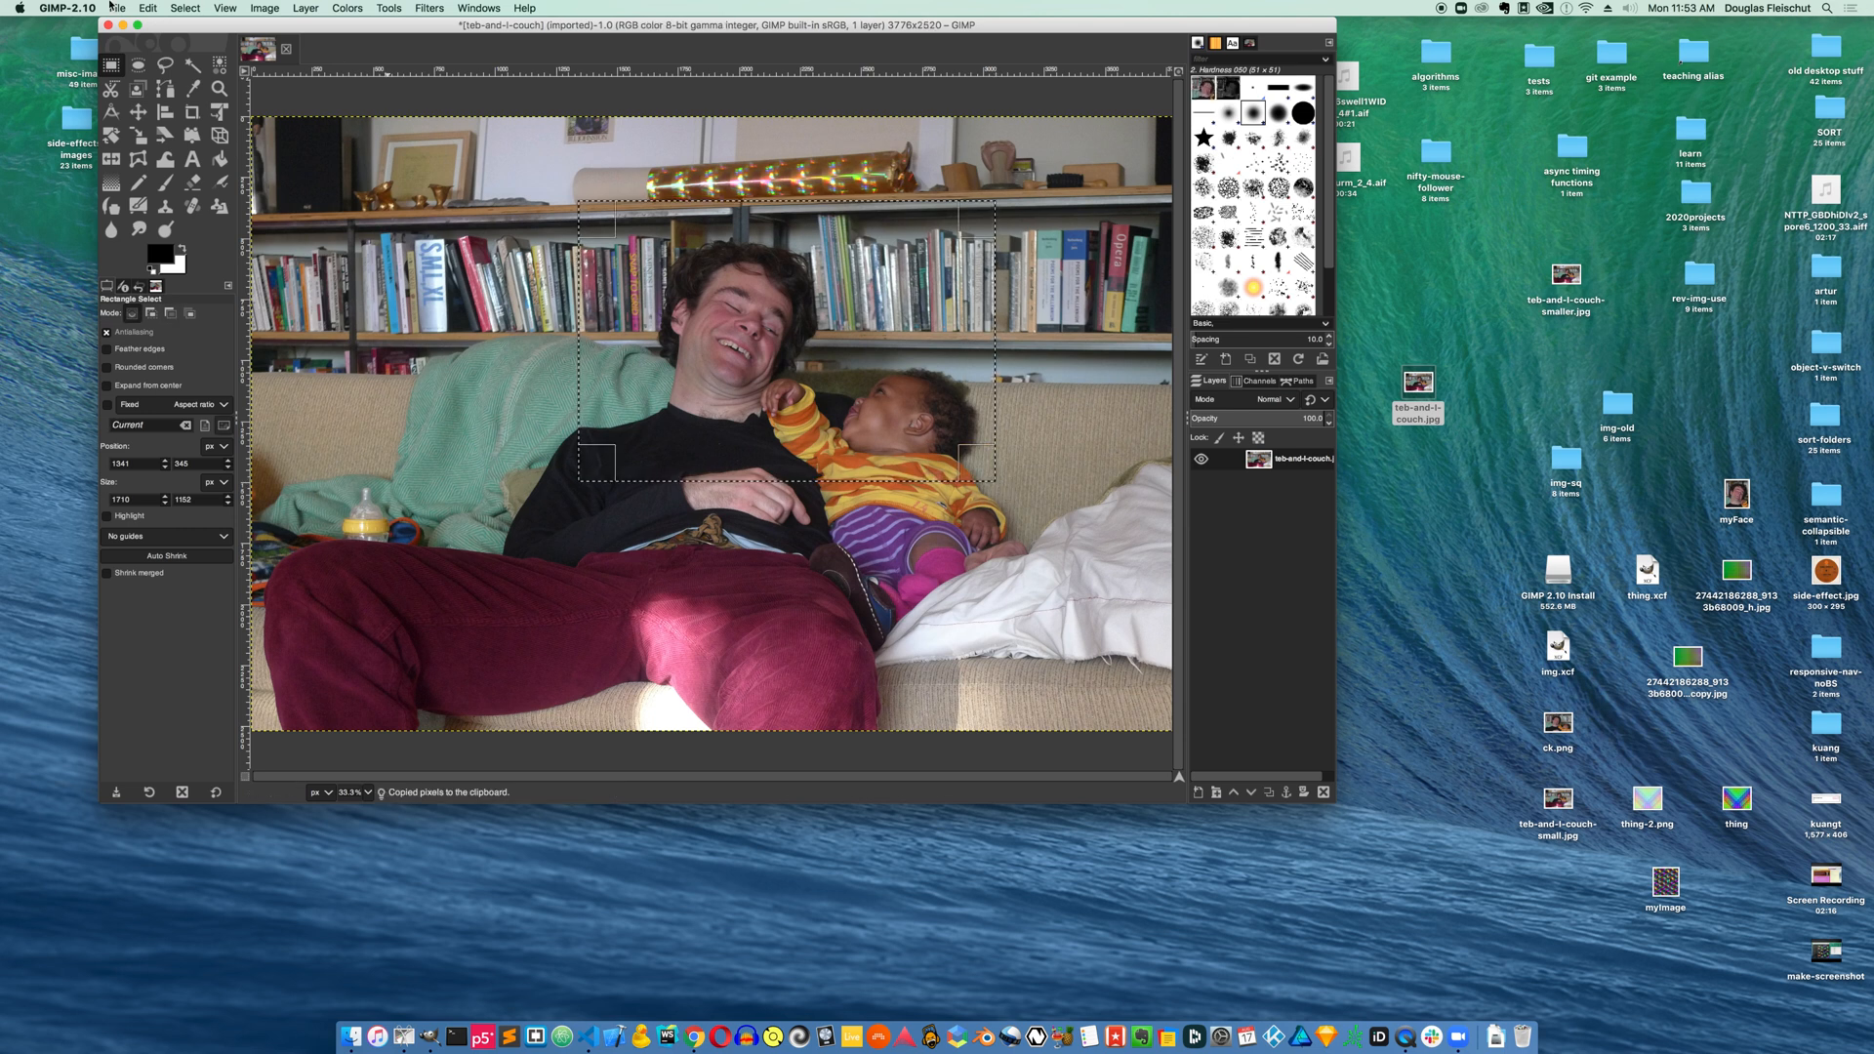
click(113, 7)
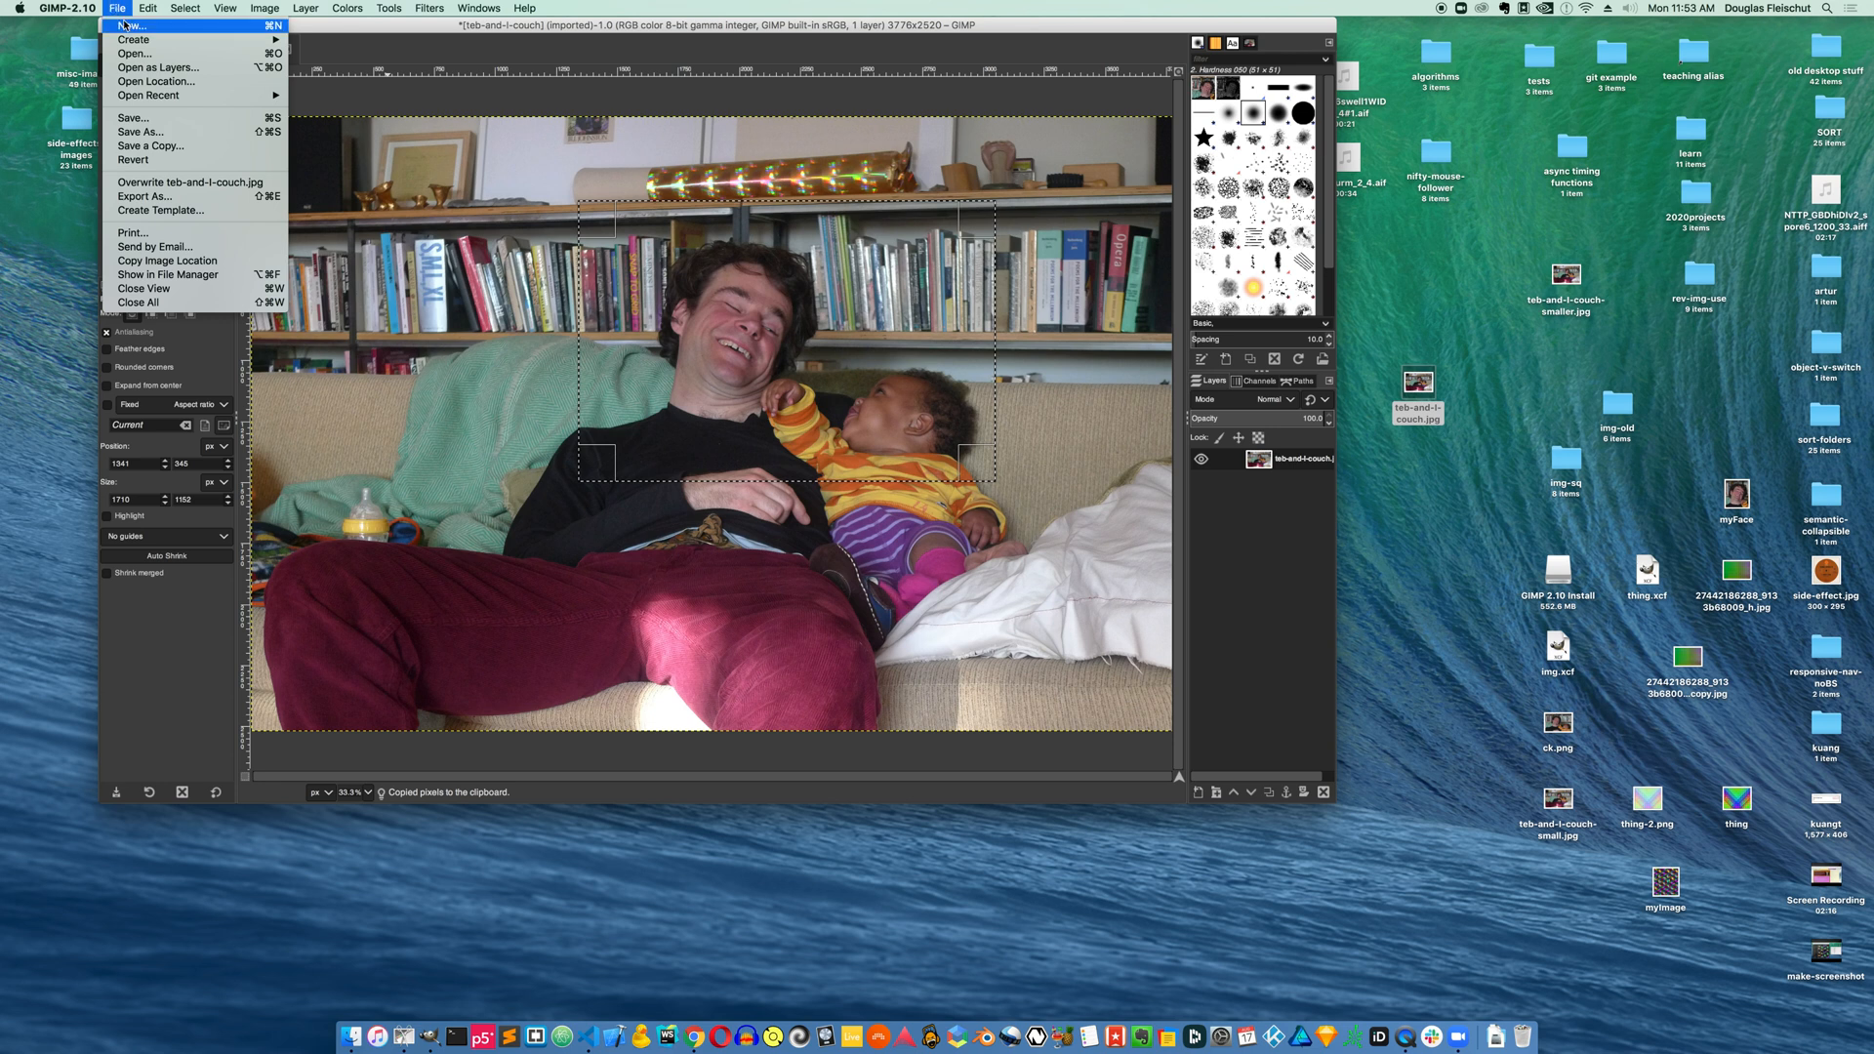
mouse_move(247, 8)
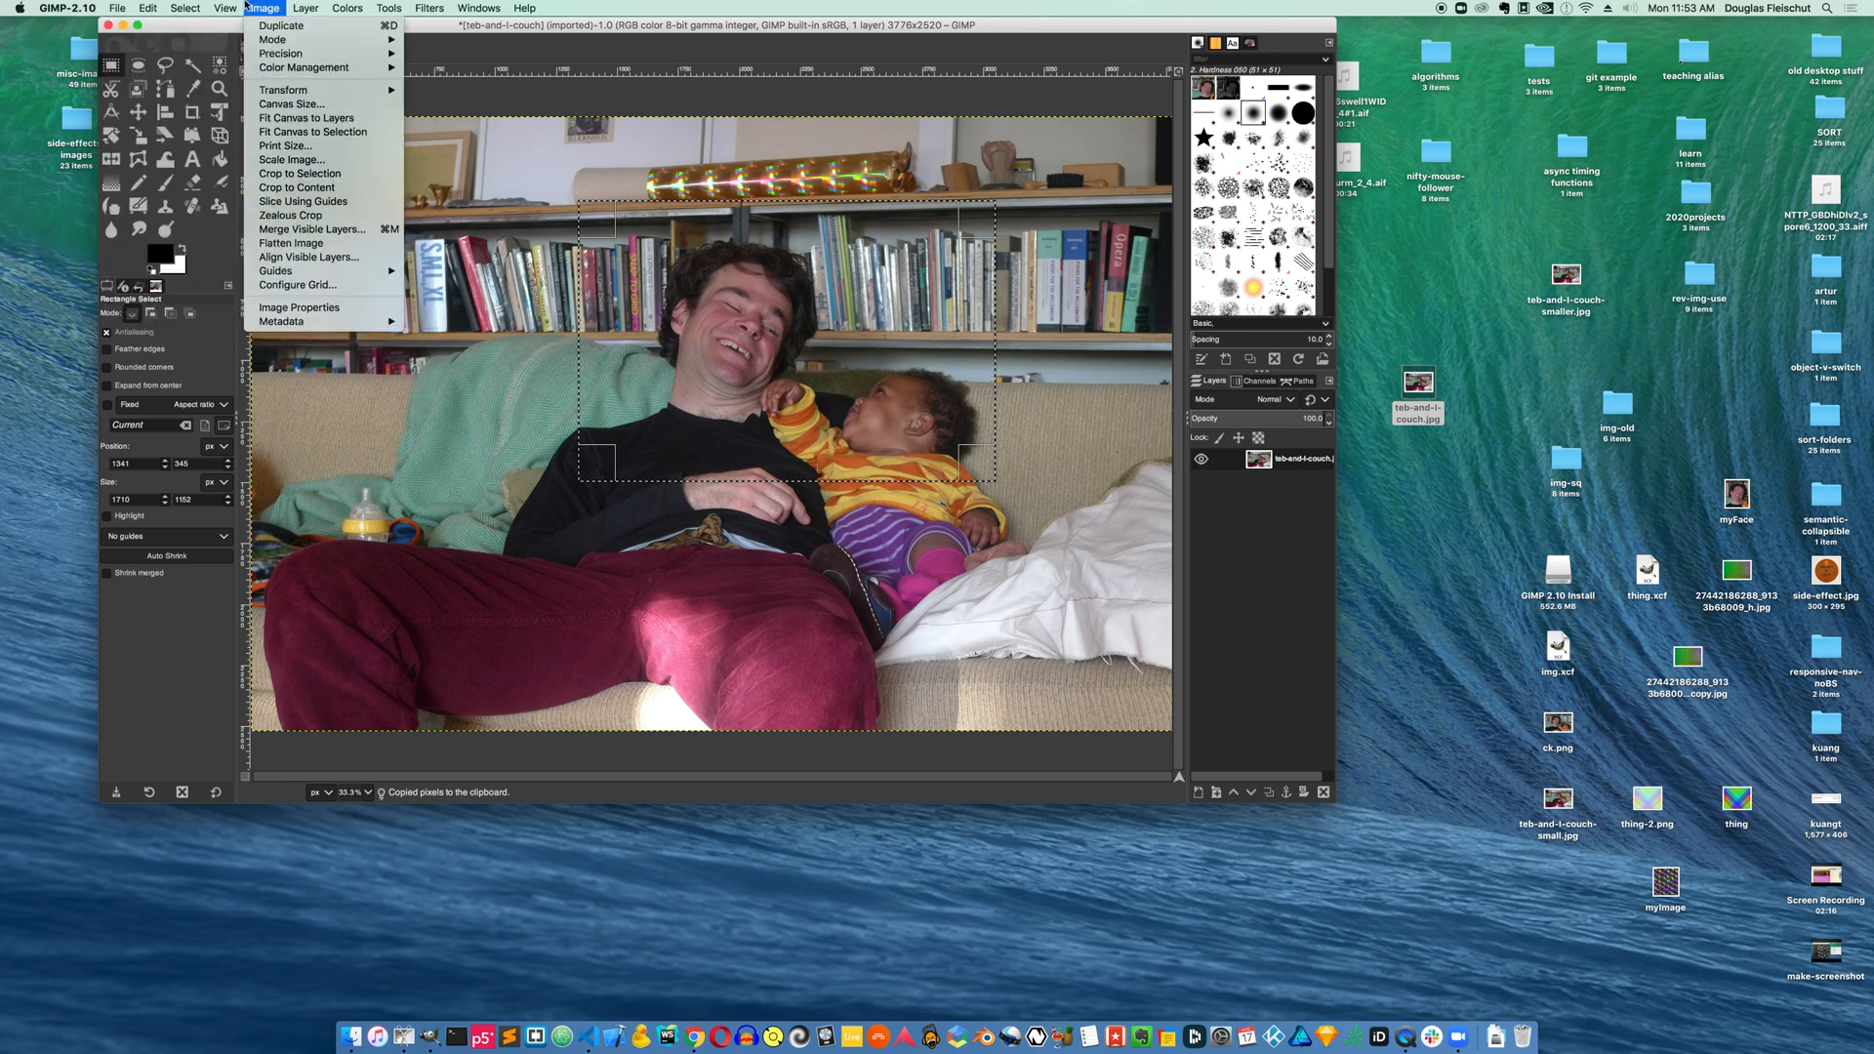
mouse_move(119, 12)
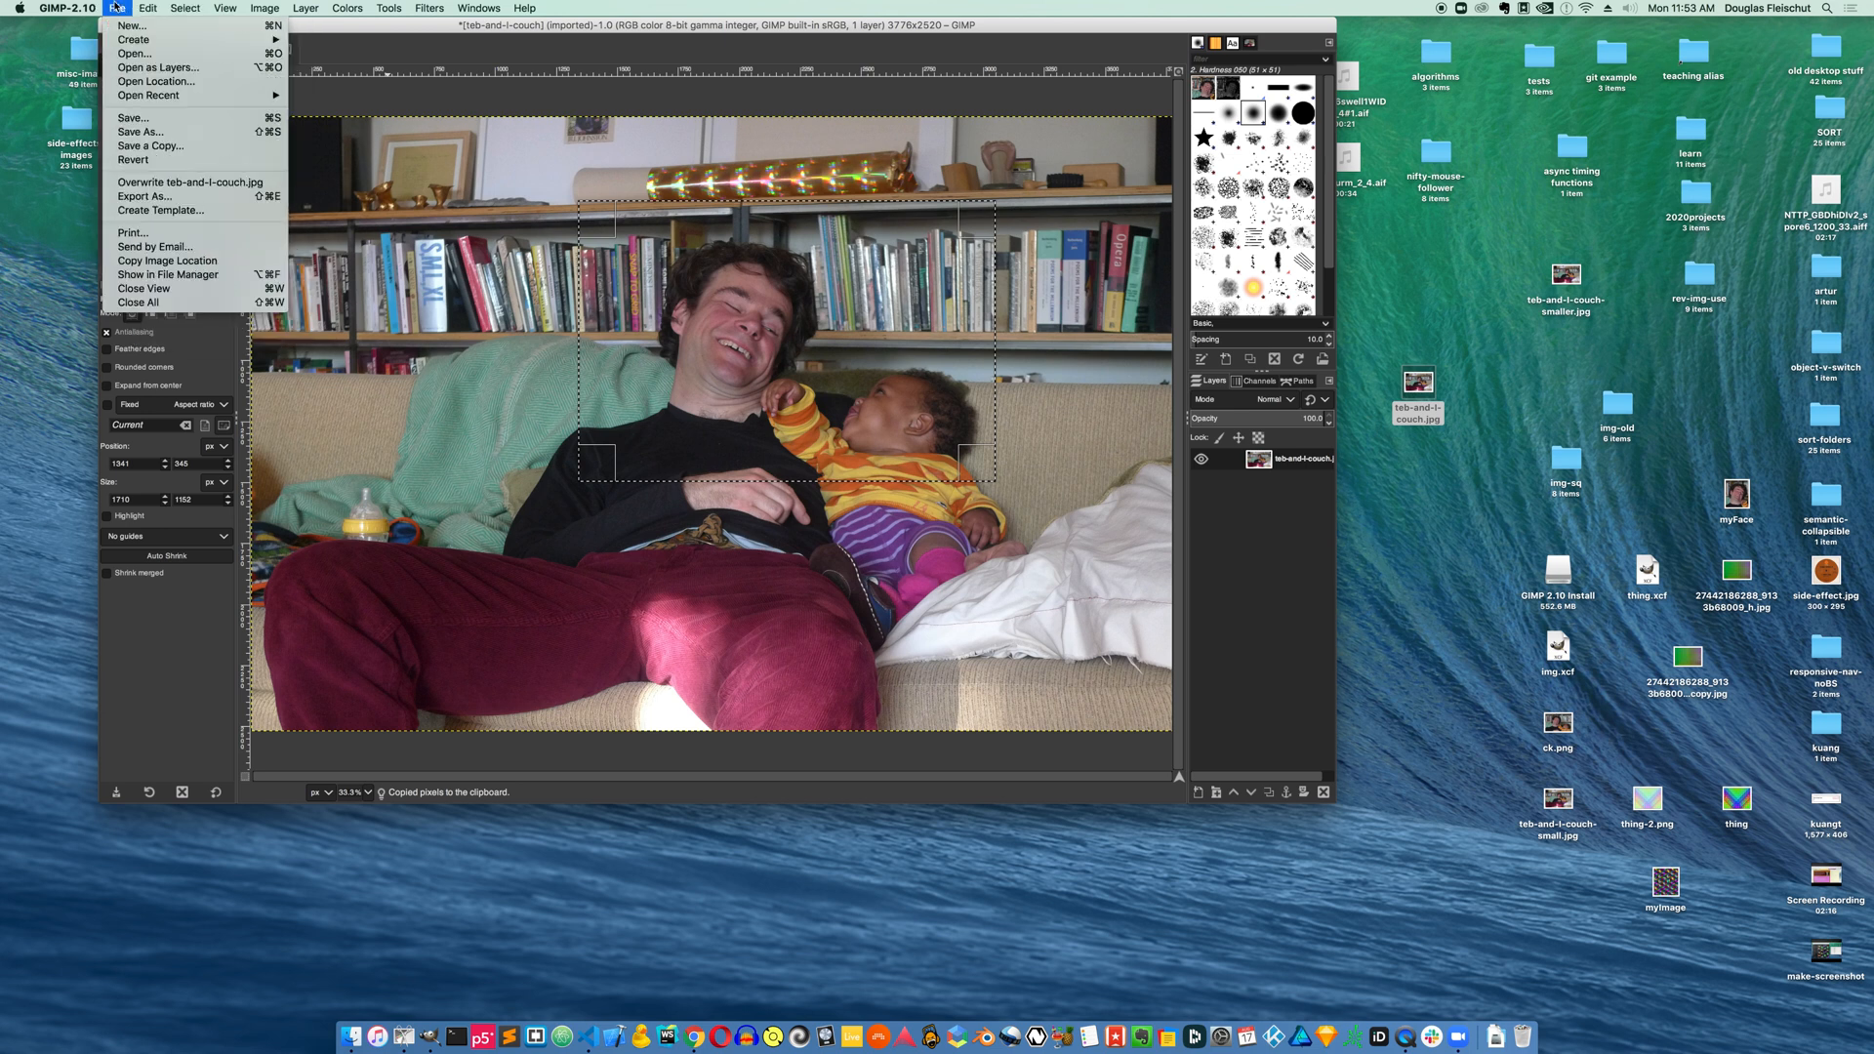
click(409, 98)
Create a new image 800 px wide and 800 px high
key(super+n)
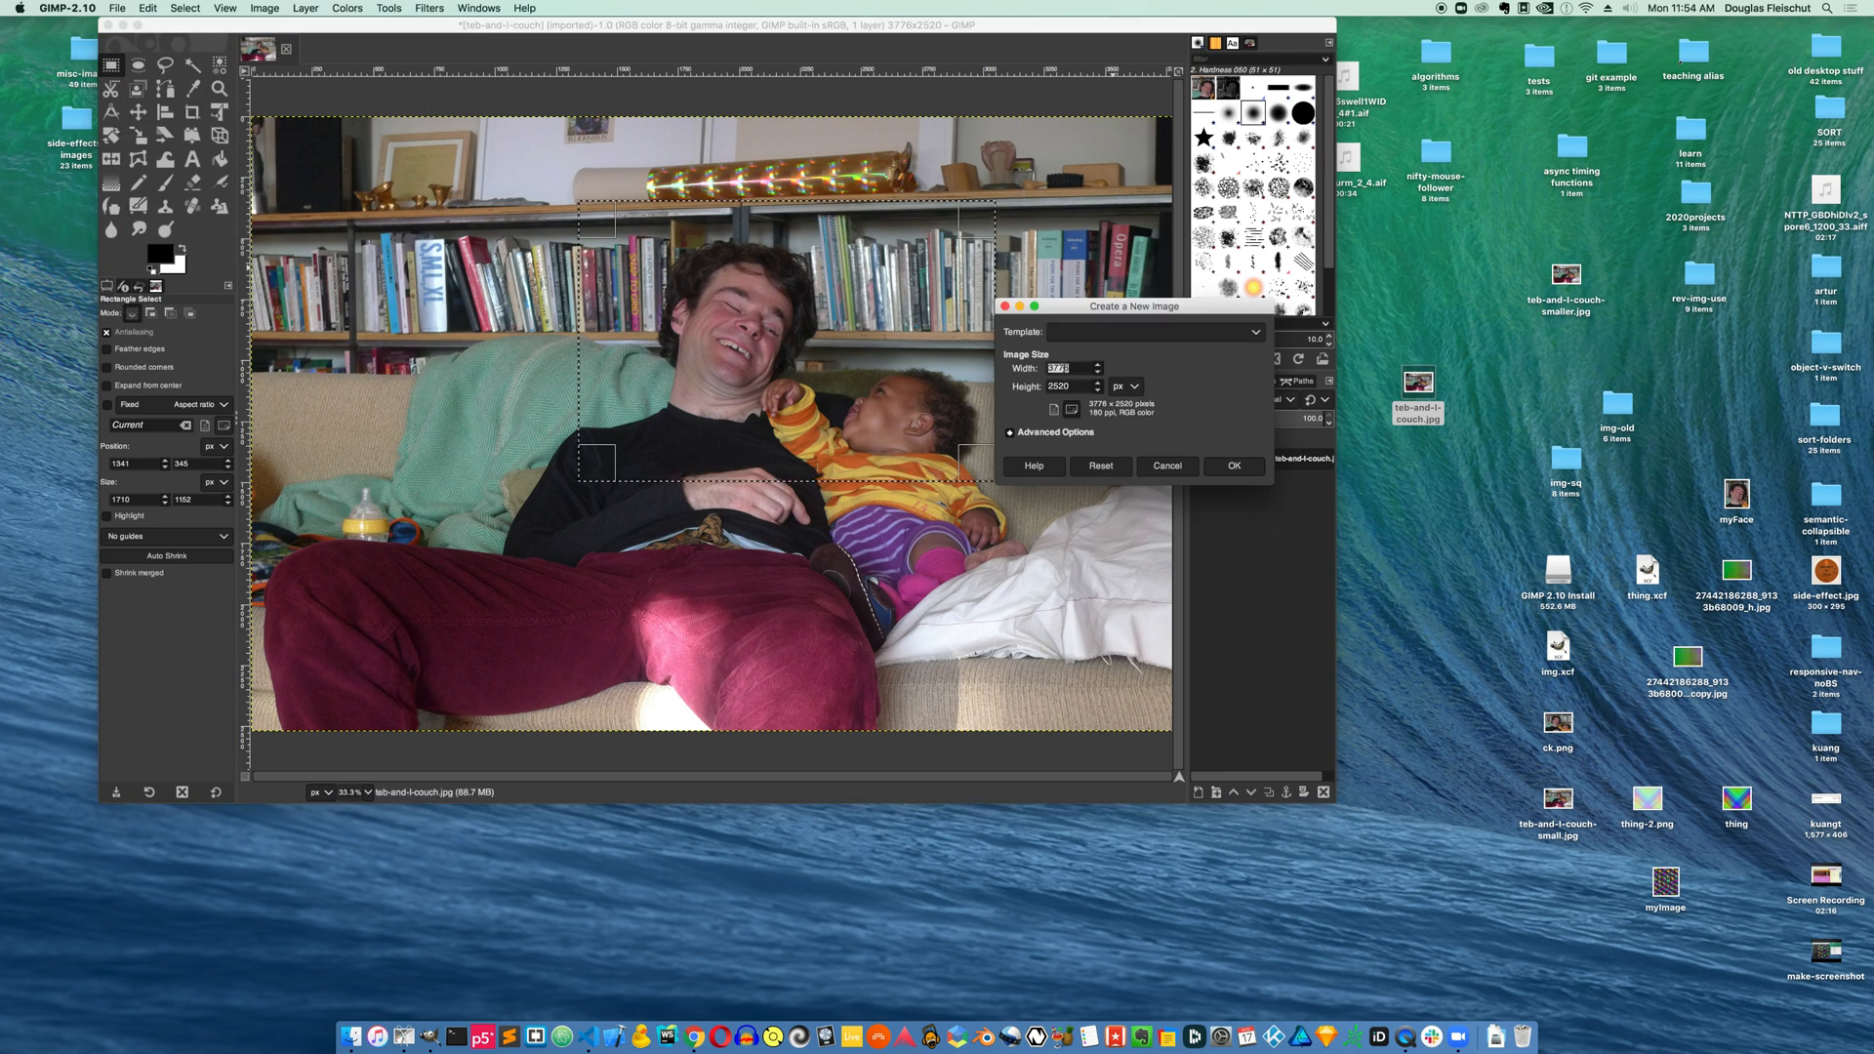
text(800)
key(Tab)
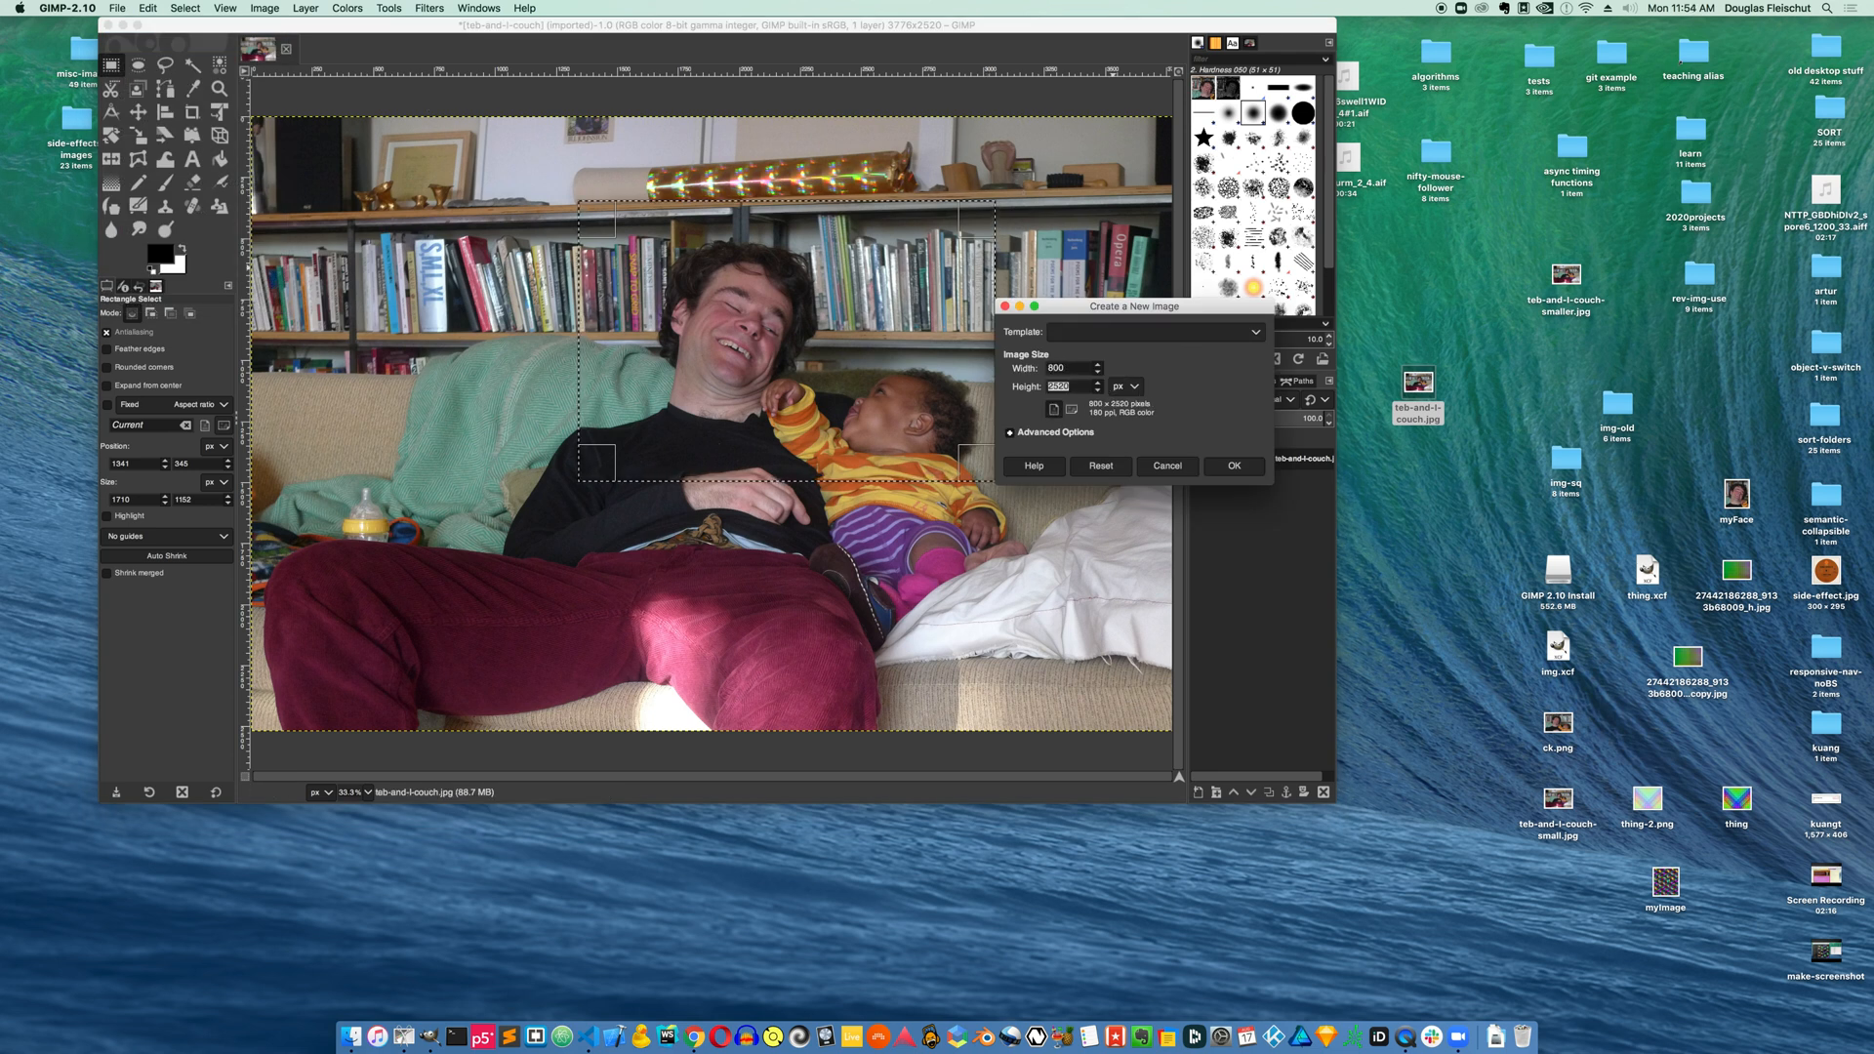
text(800)
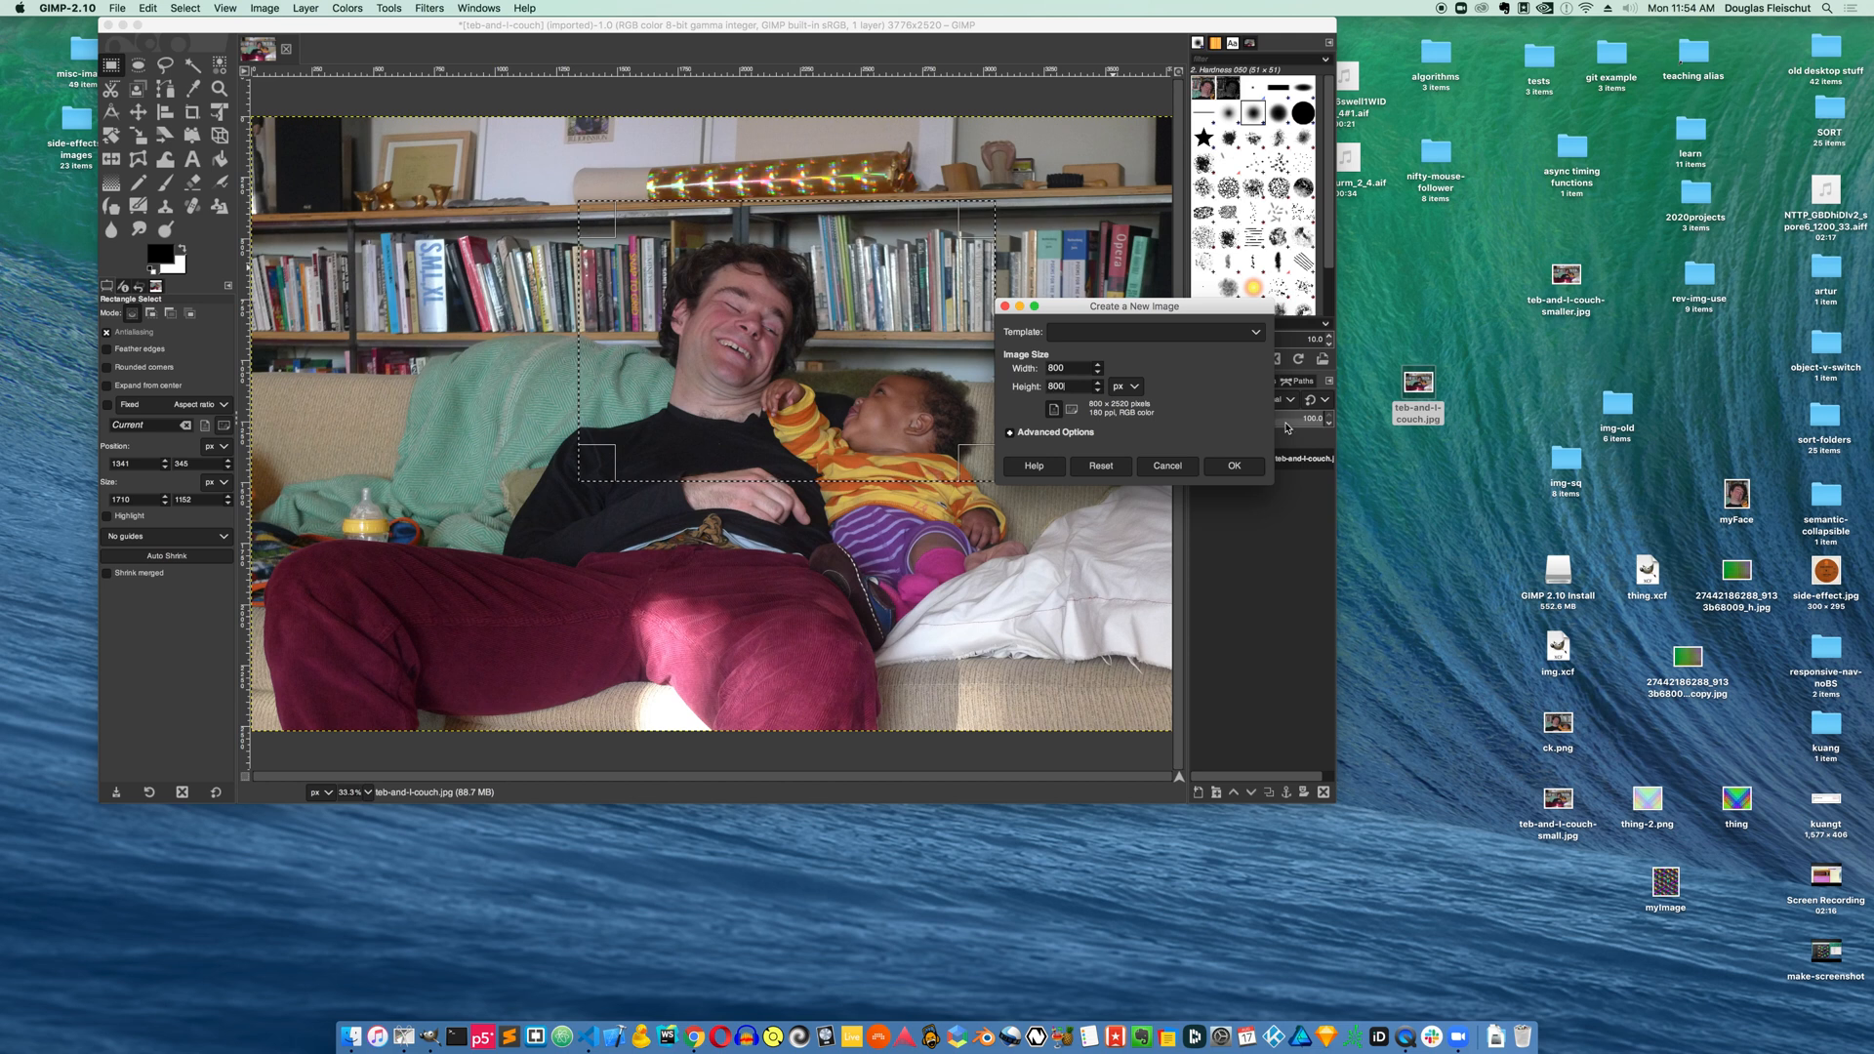
click(1235, 465)
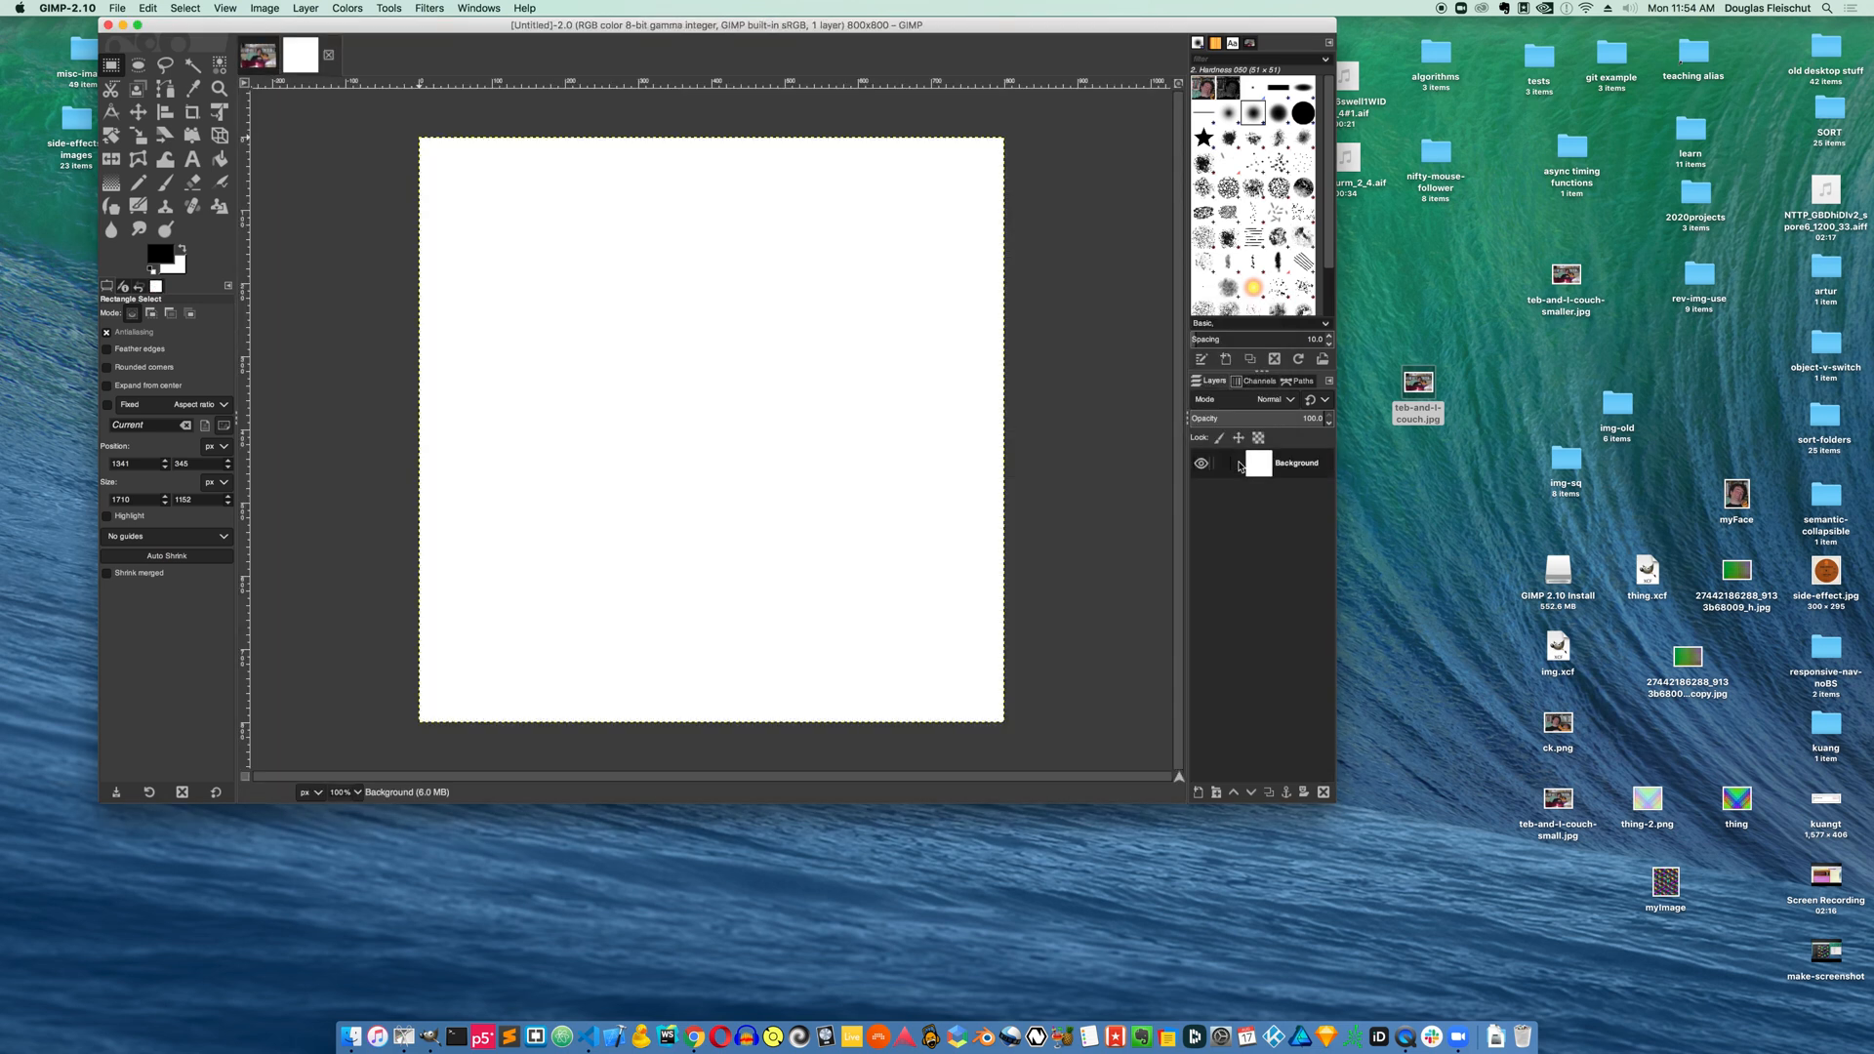
Paste the copied face region into the new 800 × 800 image
key(super+v)
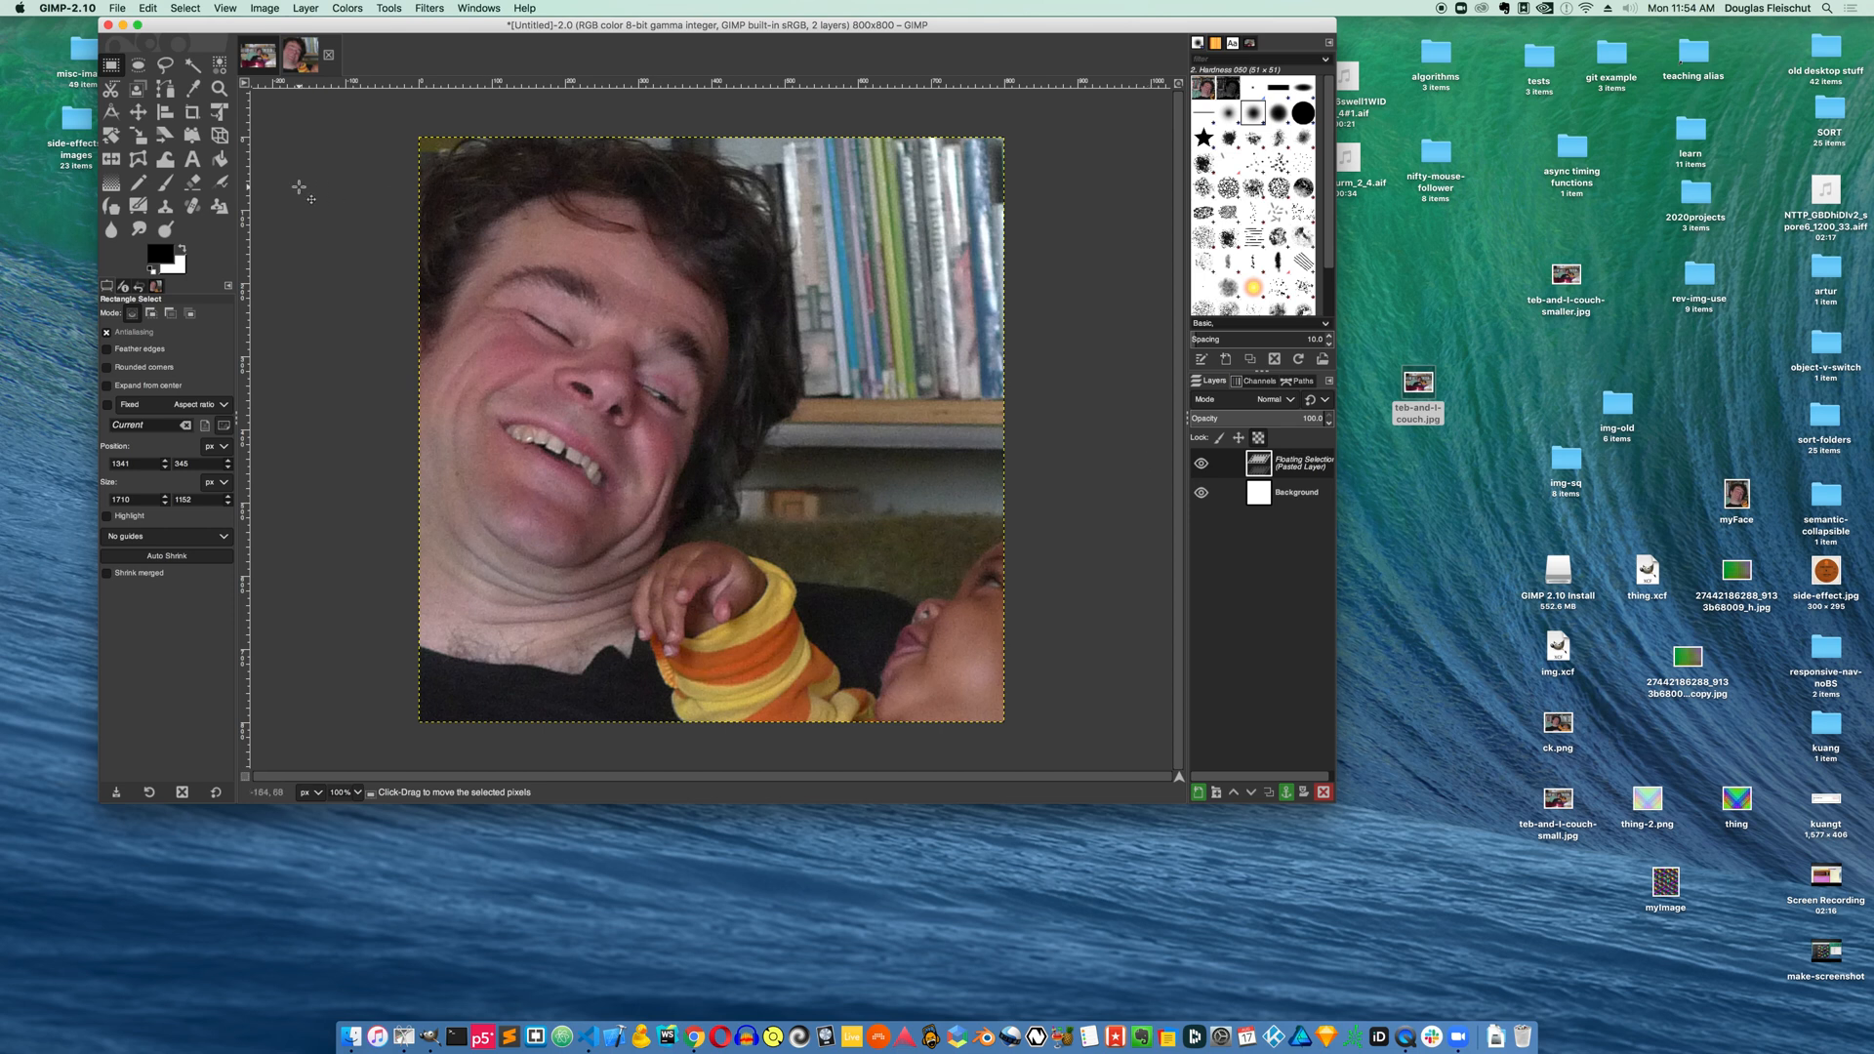
click(160, 6)
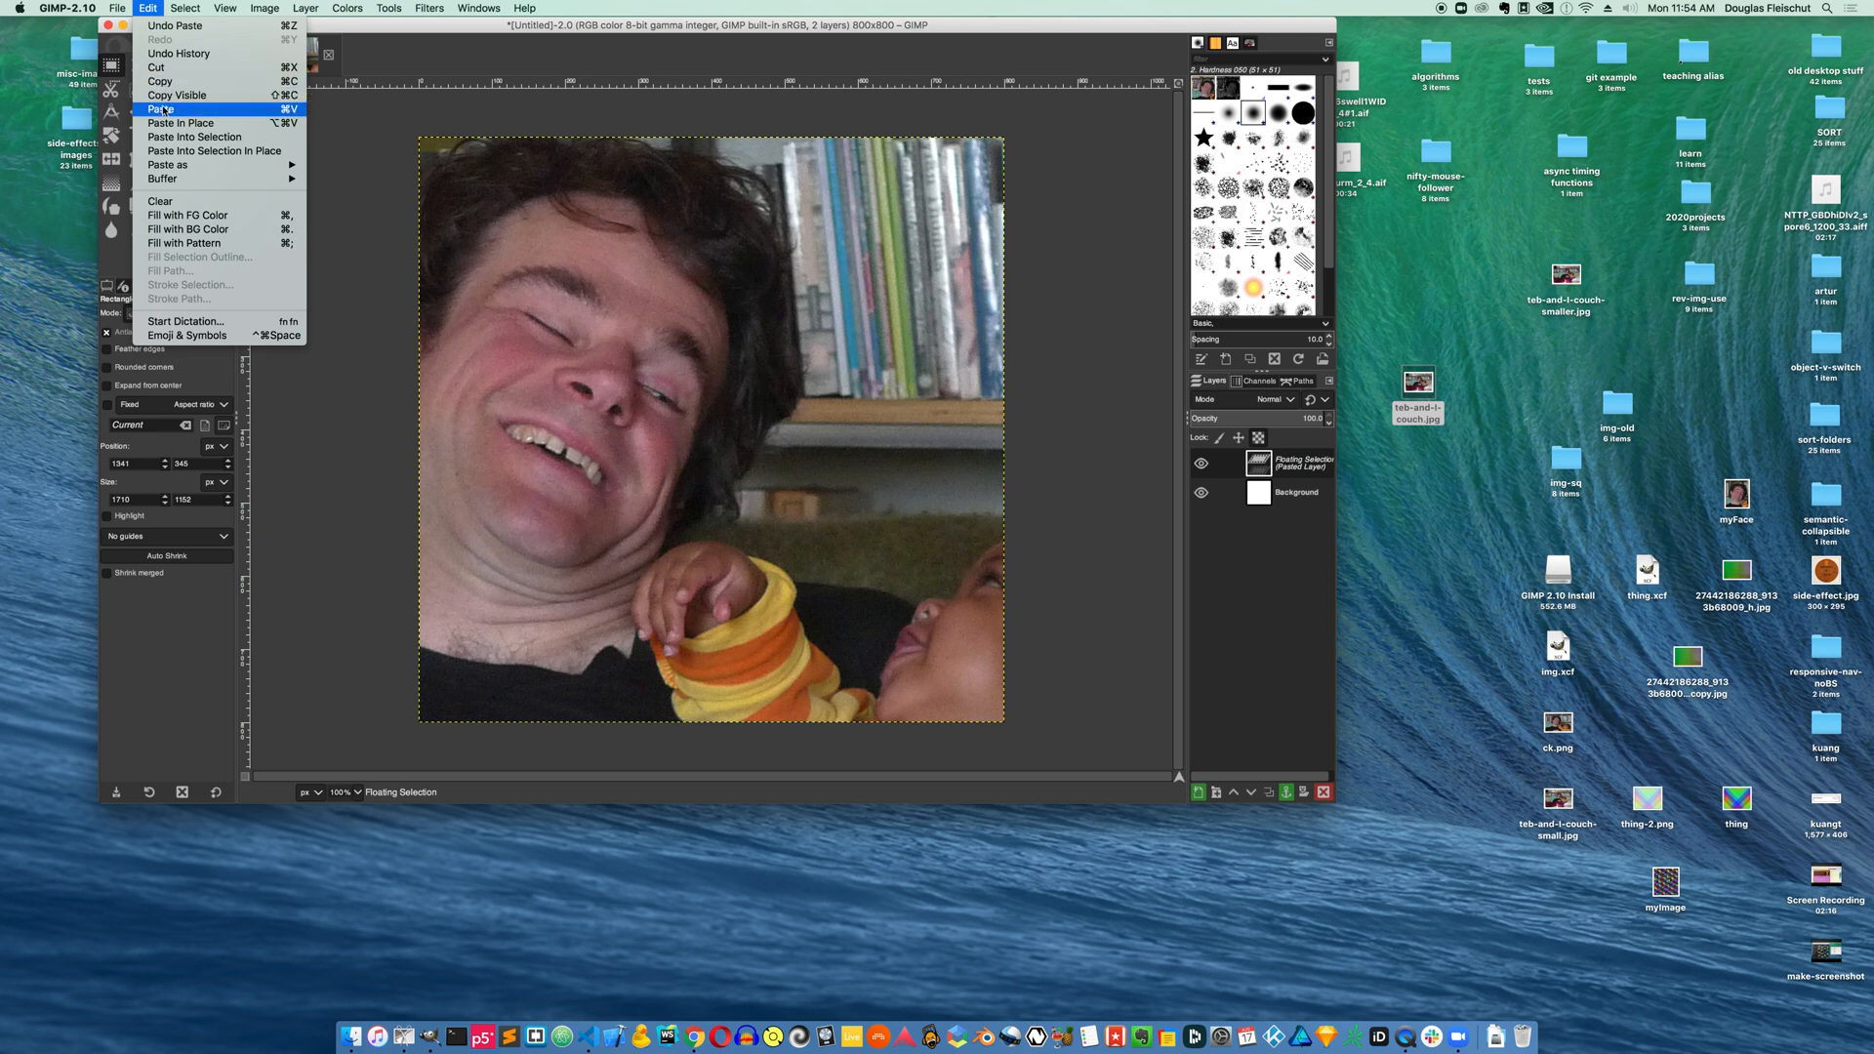
click(162, 109)
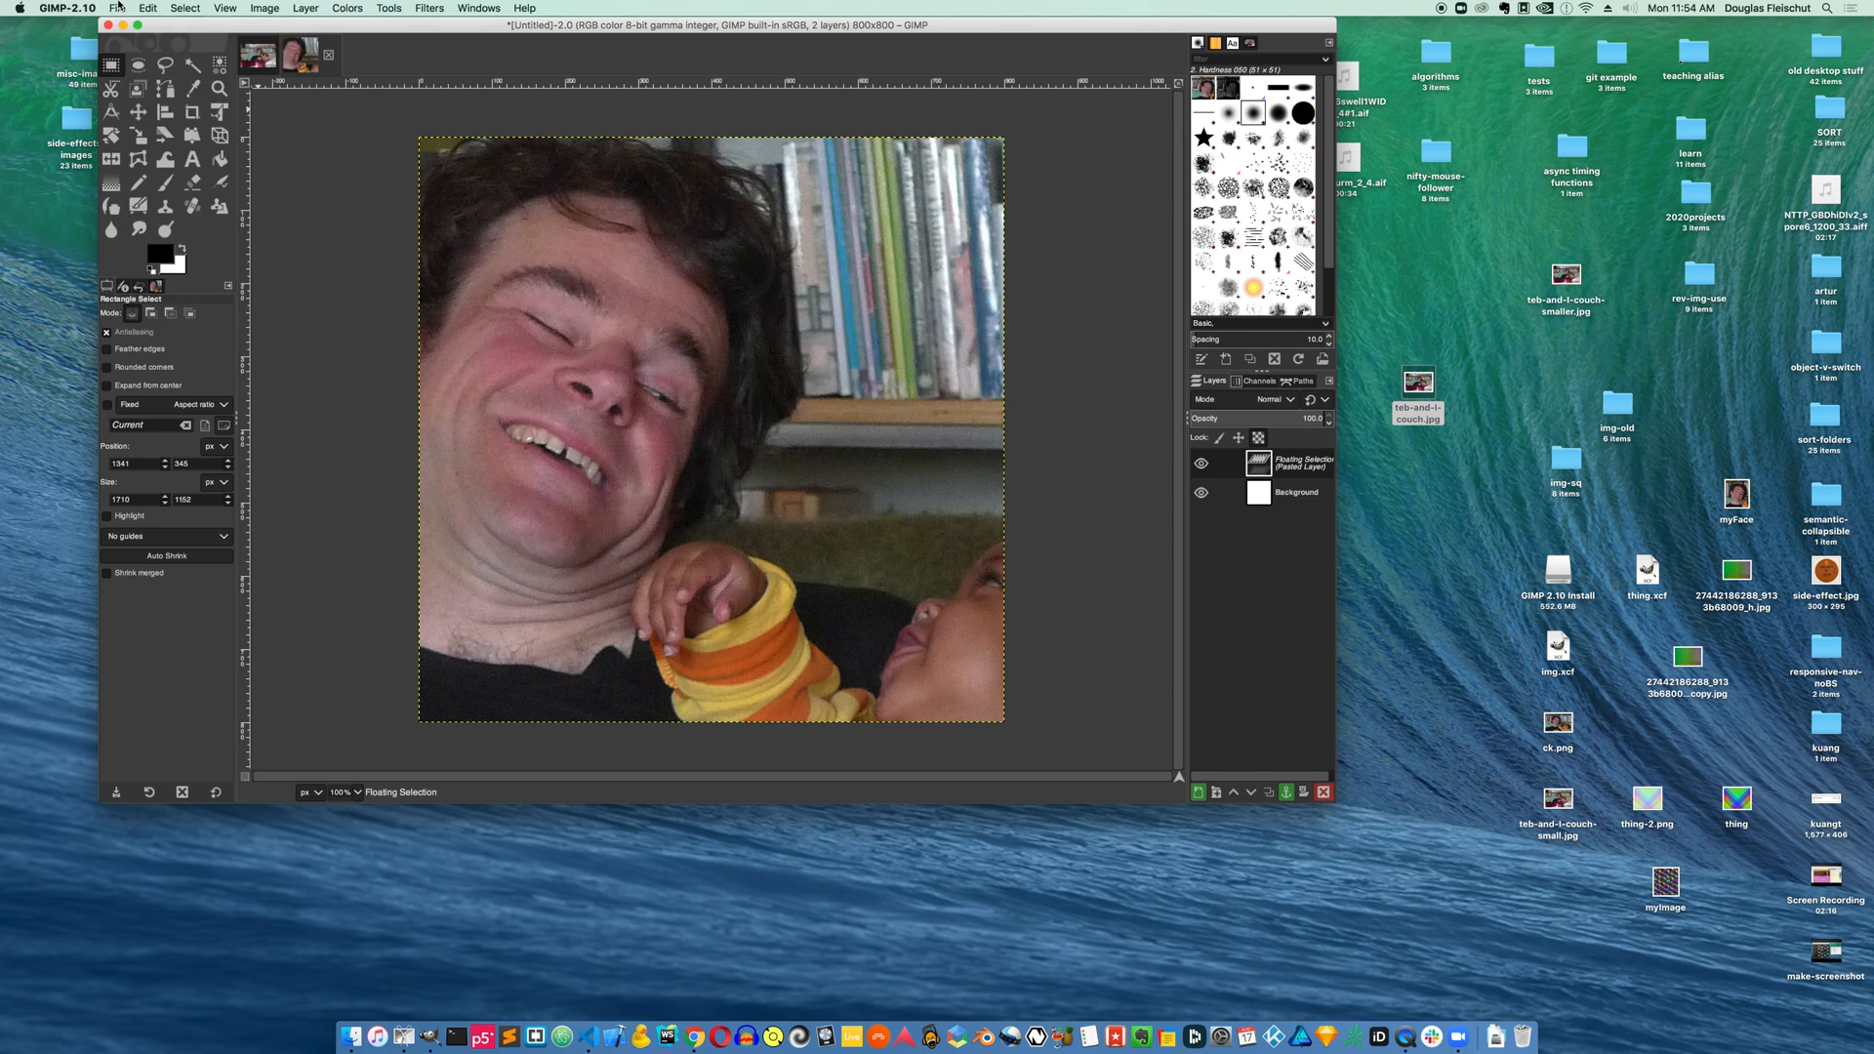
Export the new image to the Desktop as Untitled.png
click(117, 8)
click(142, 196)
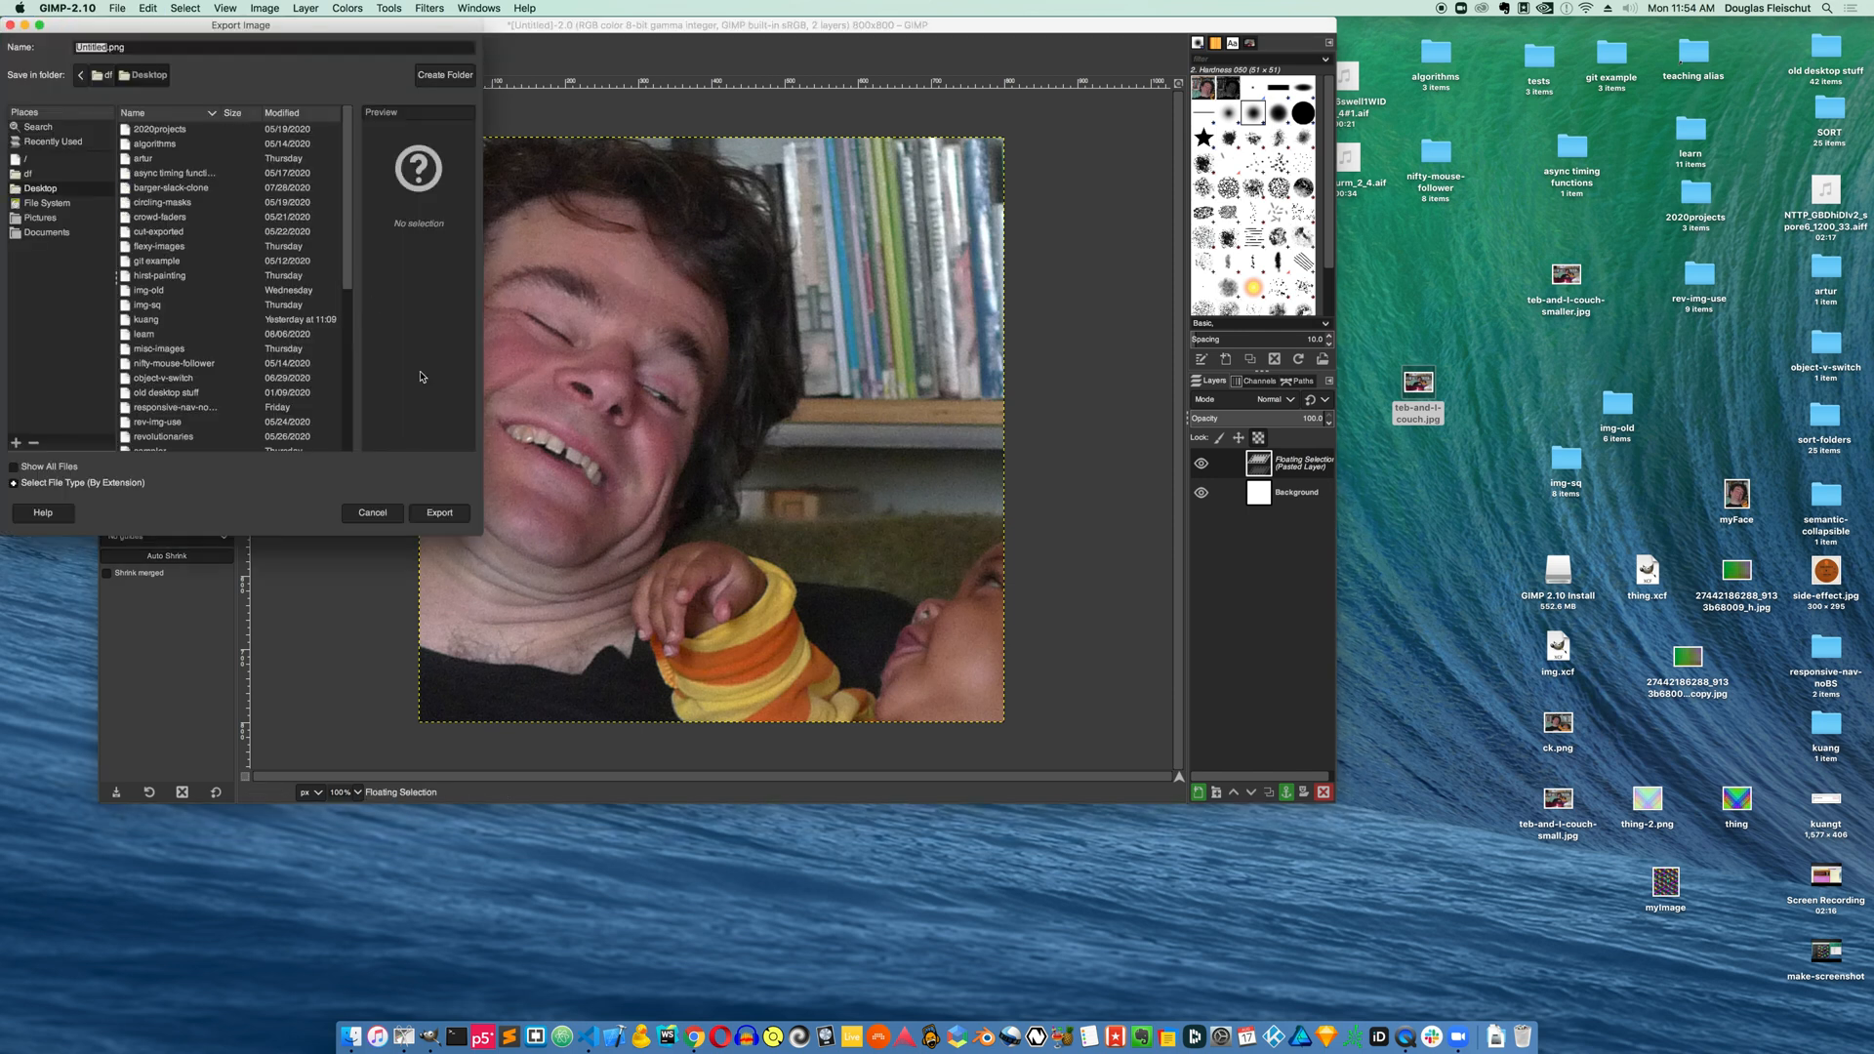
click(438, 511)
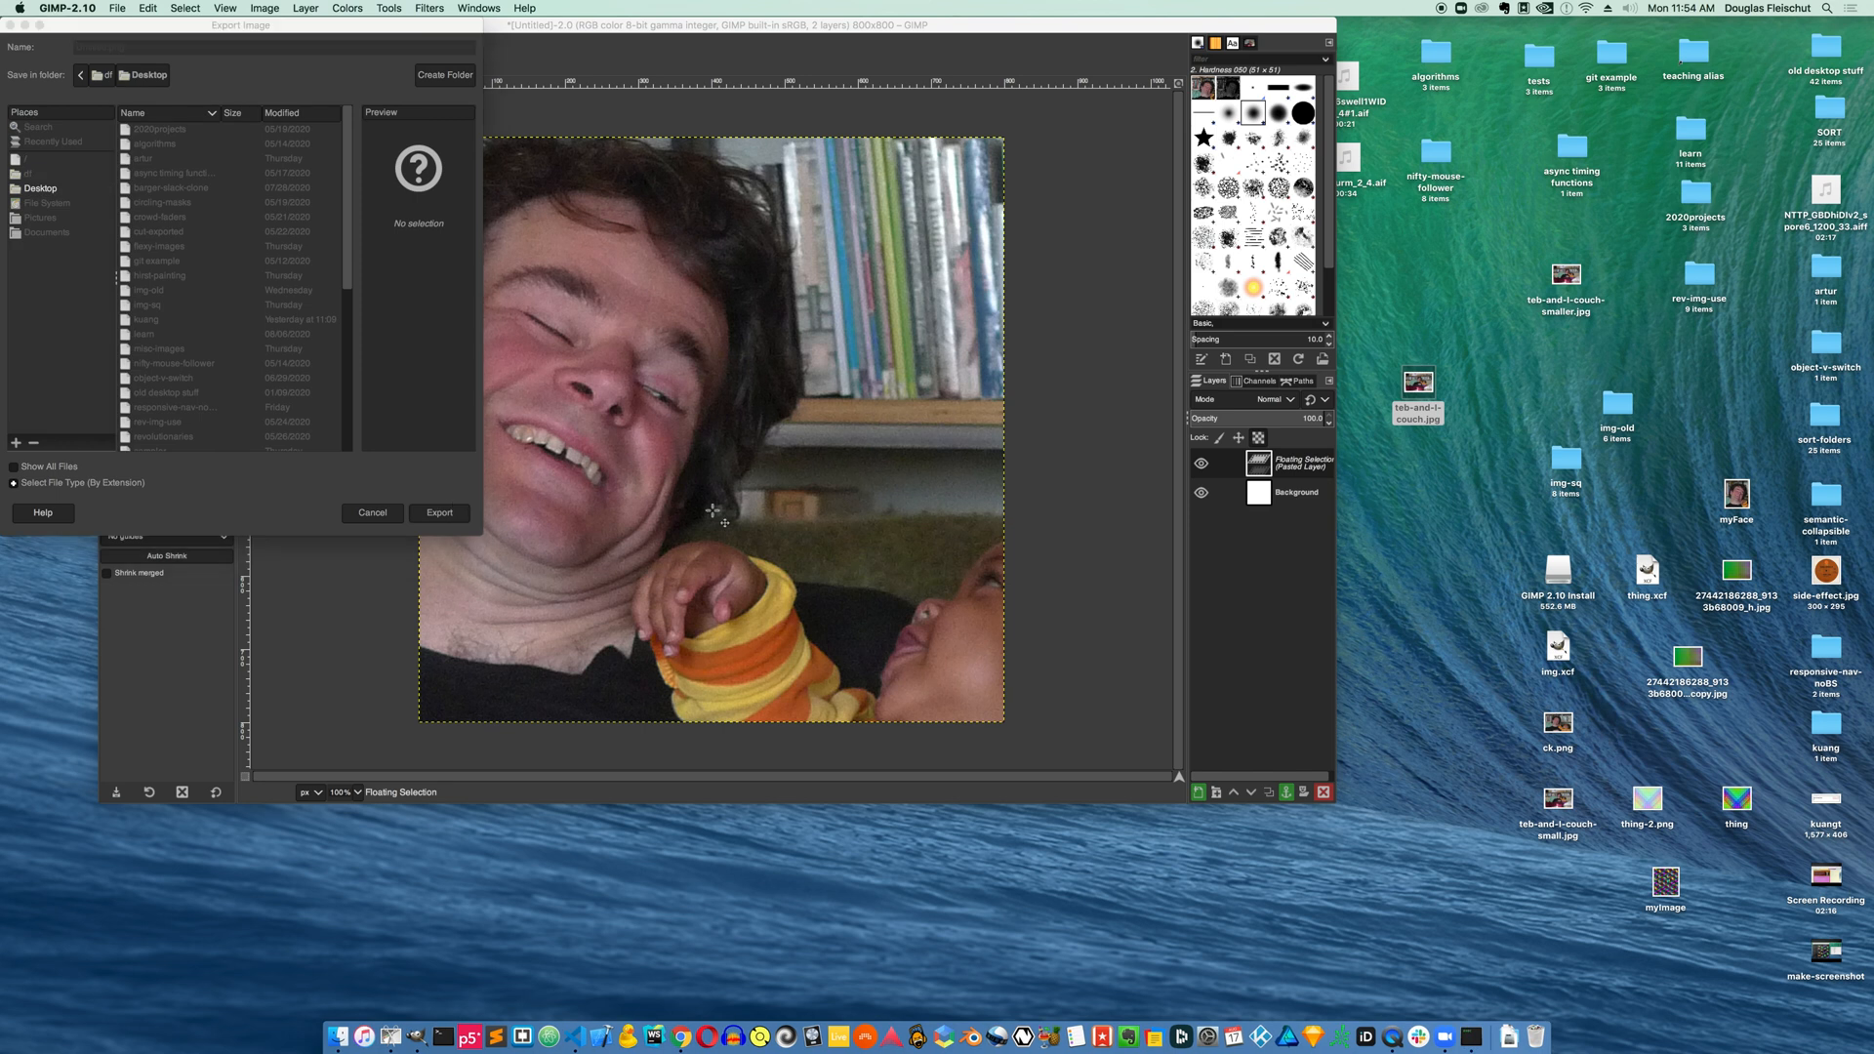
click(1002, 667)
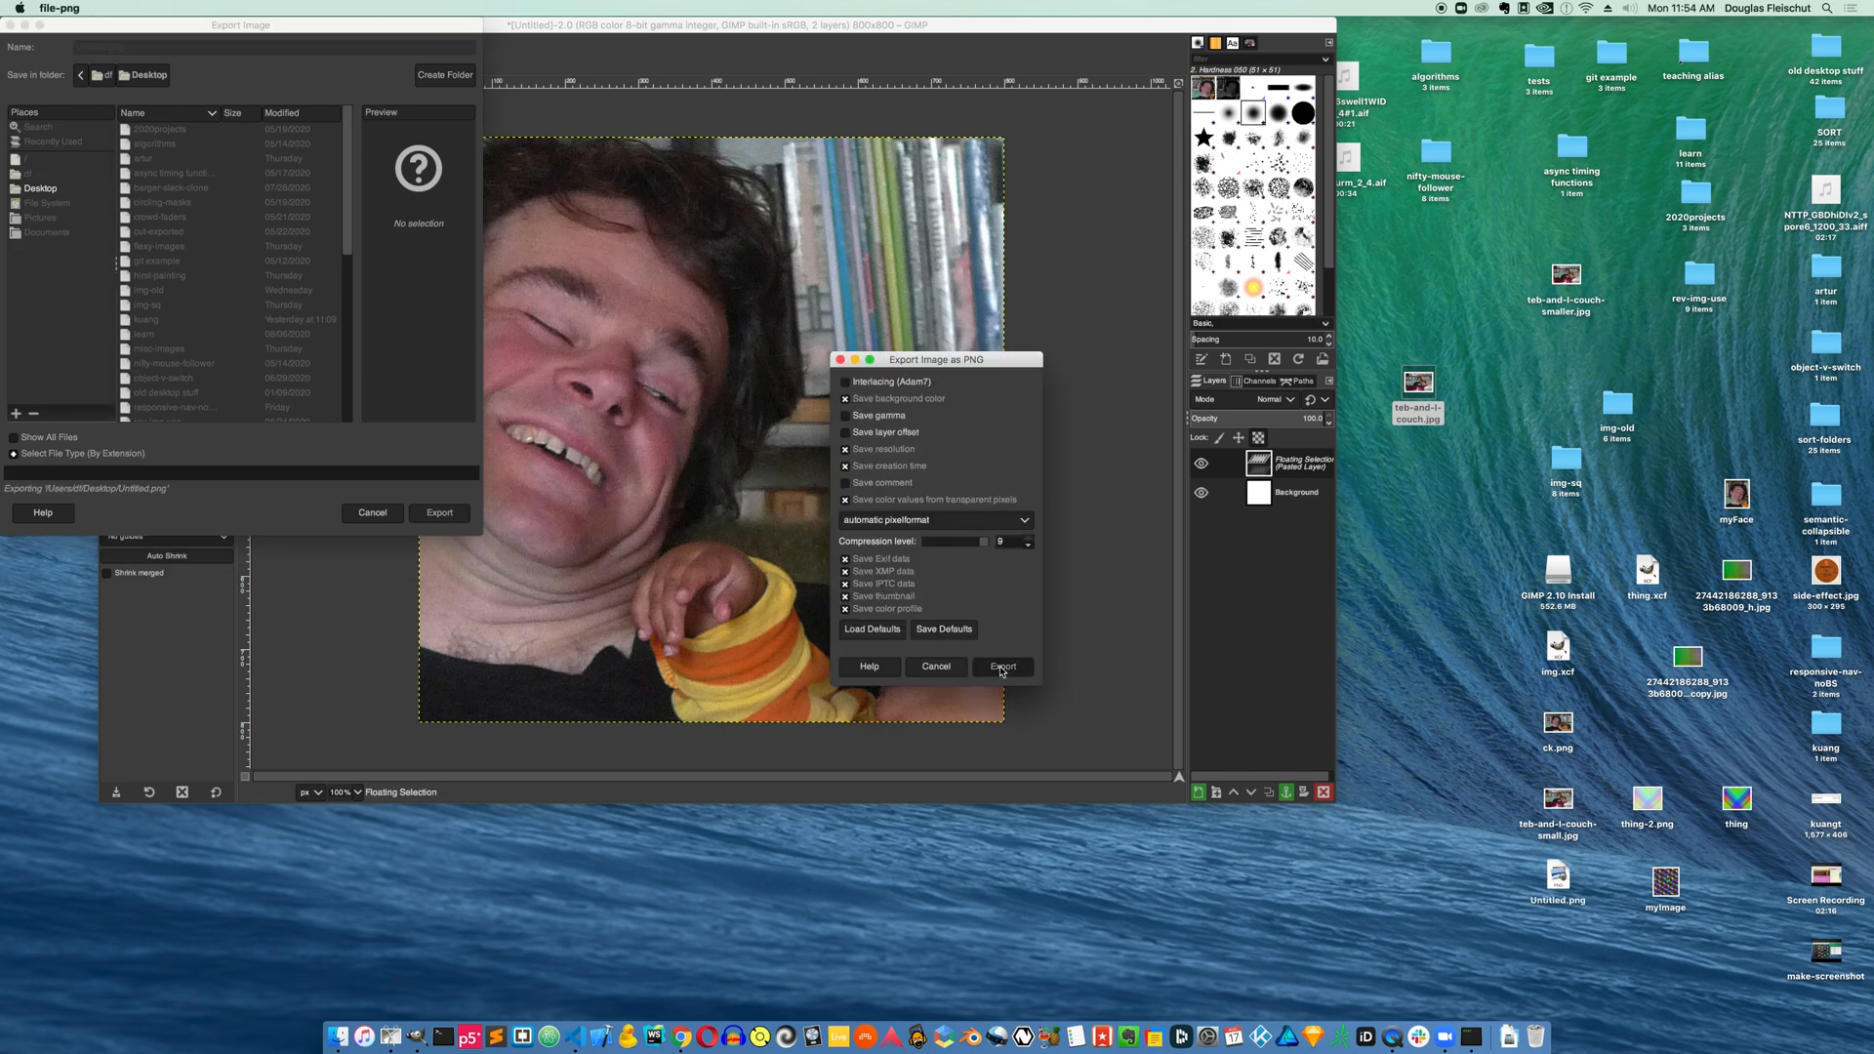
Preview the exported Untitled.png on the desktop and inspect its file information
click(1556, 875)
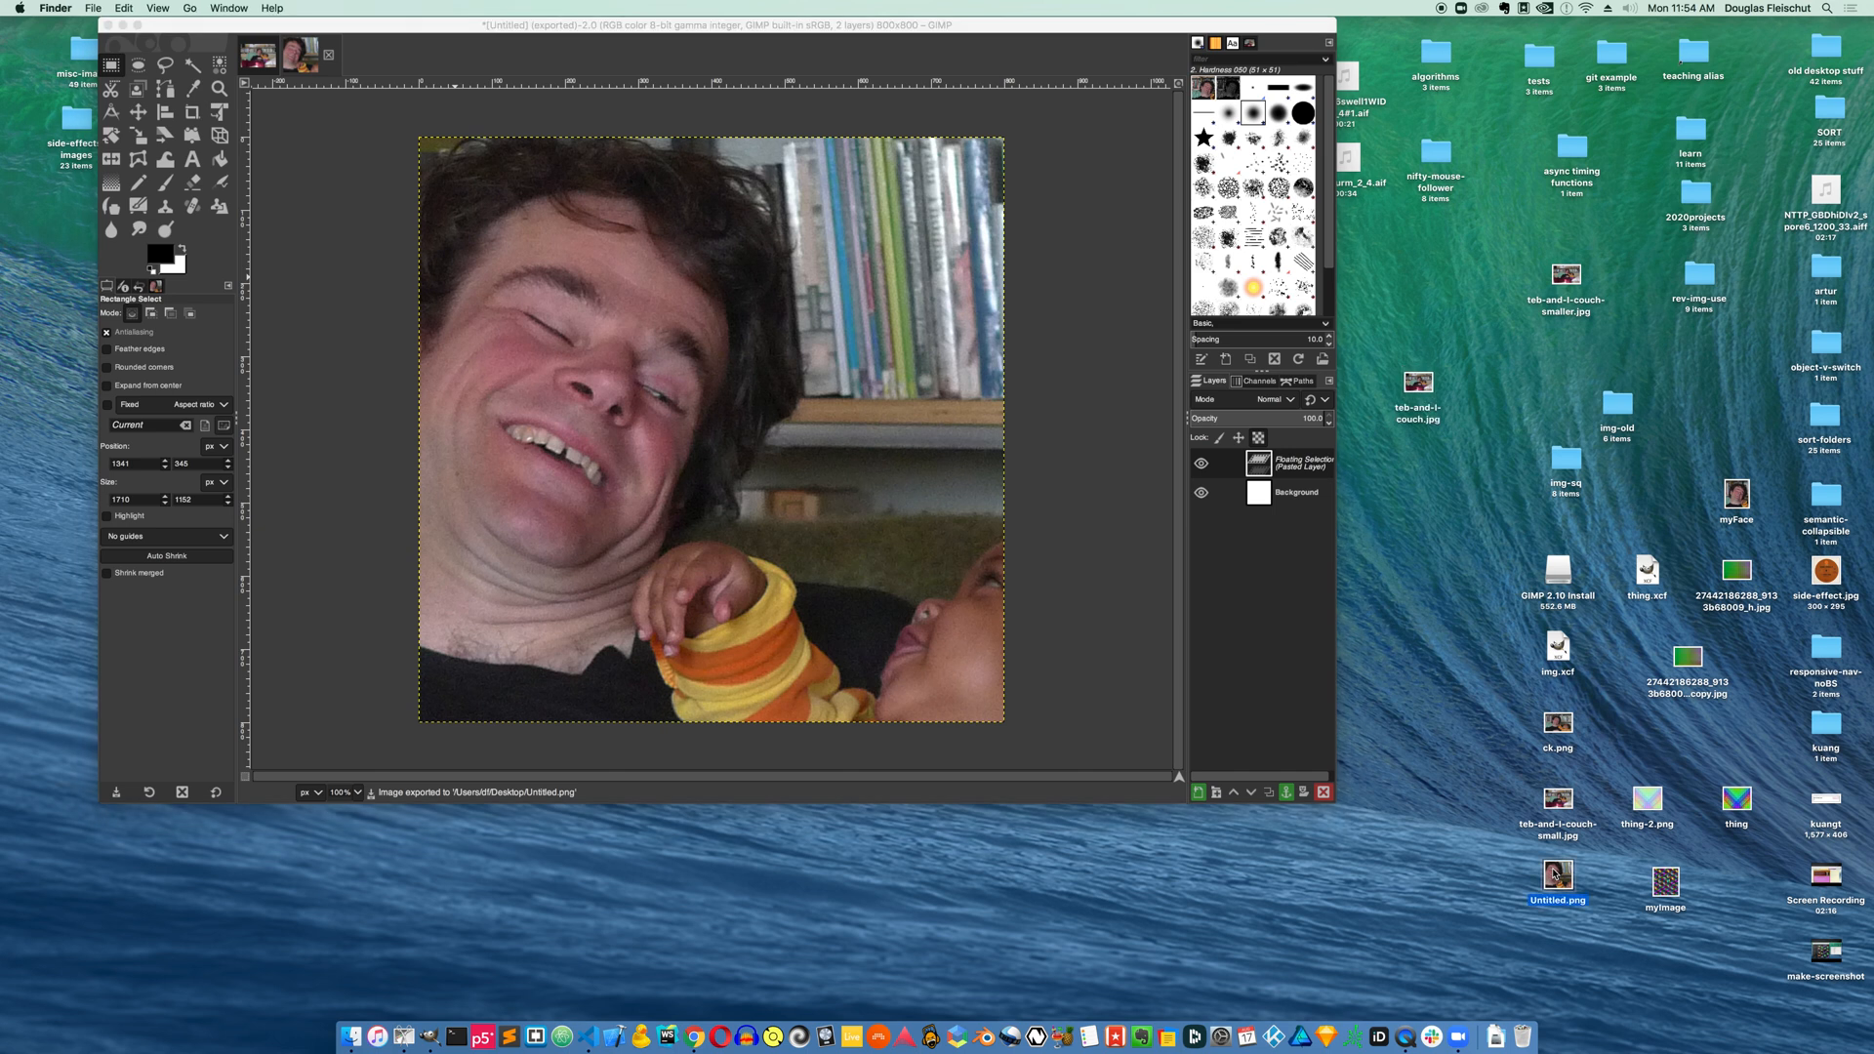
key(space)
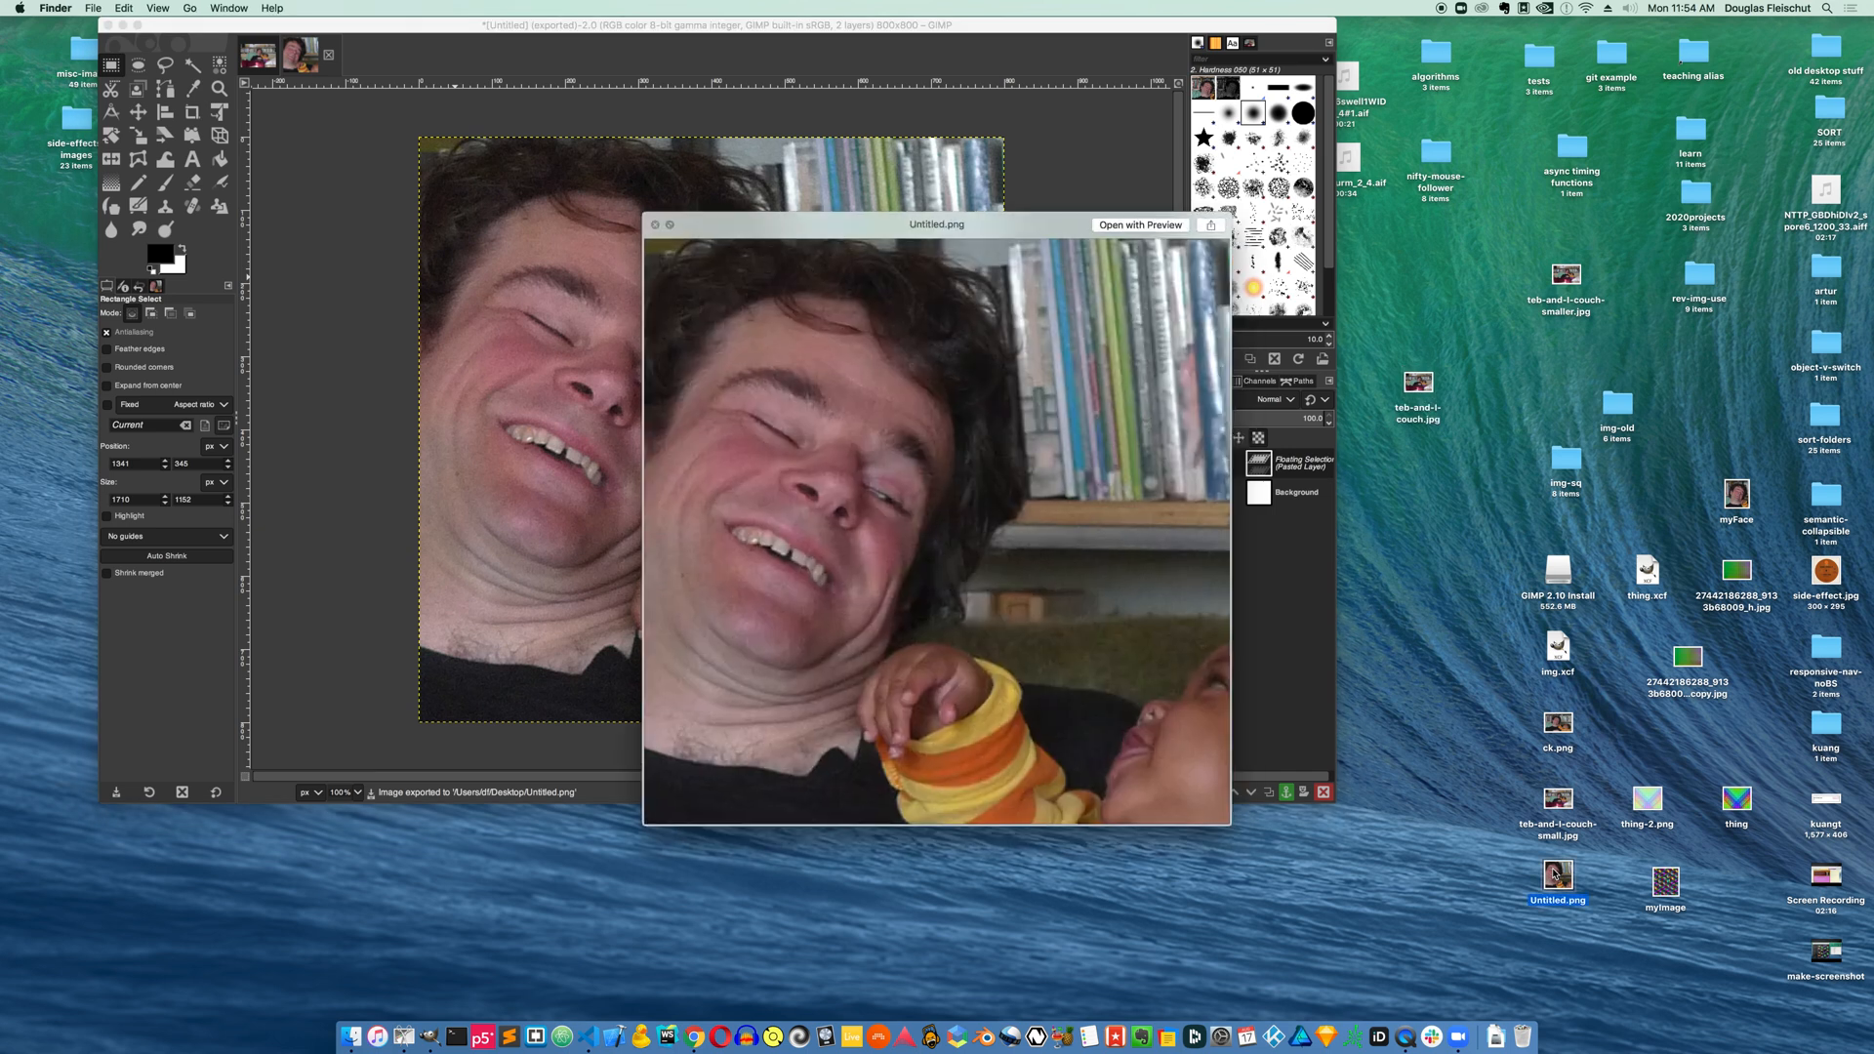
key(space)
key(super+i)
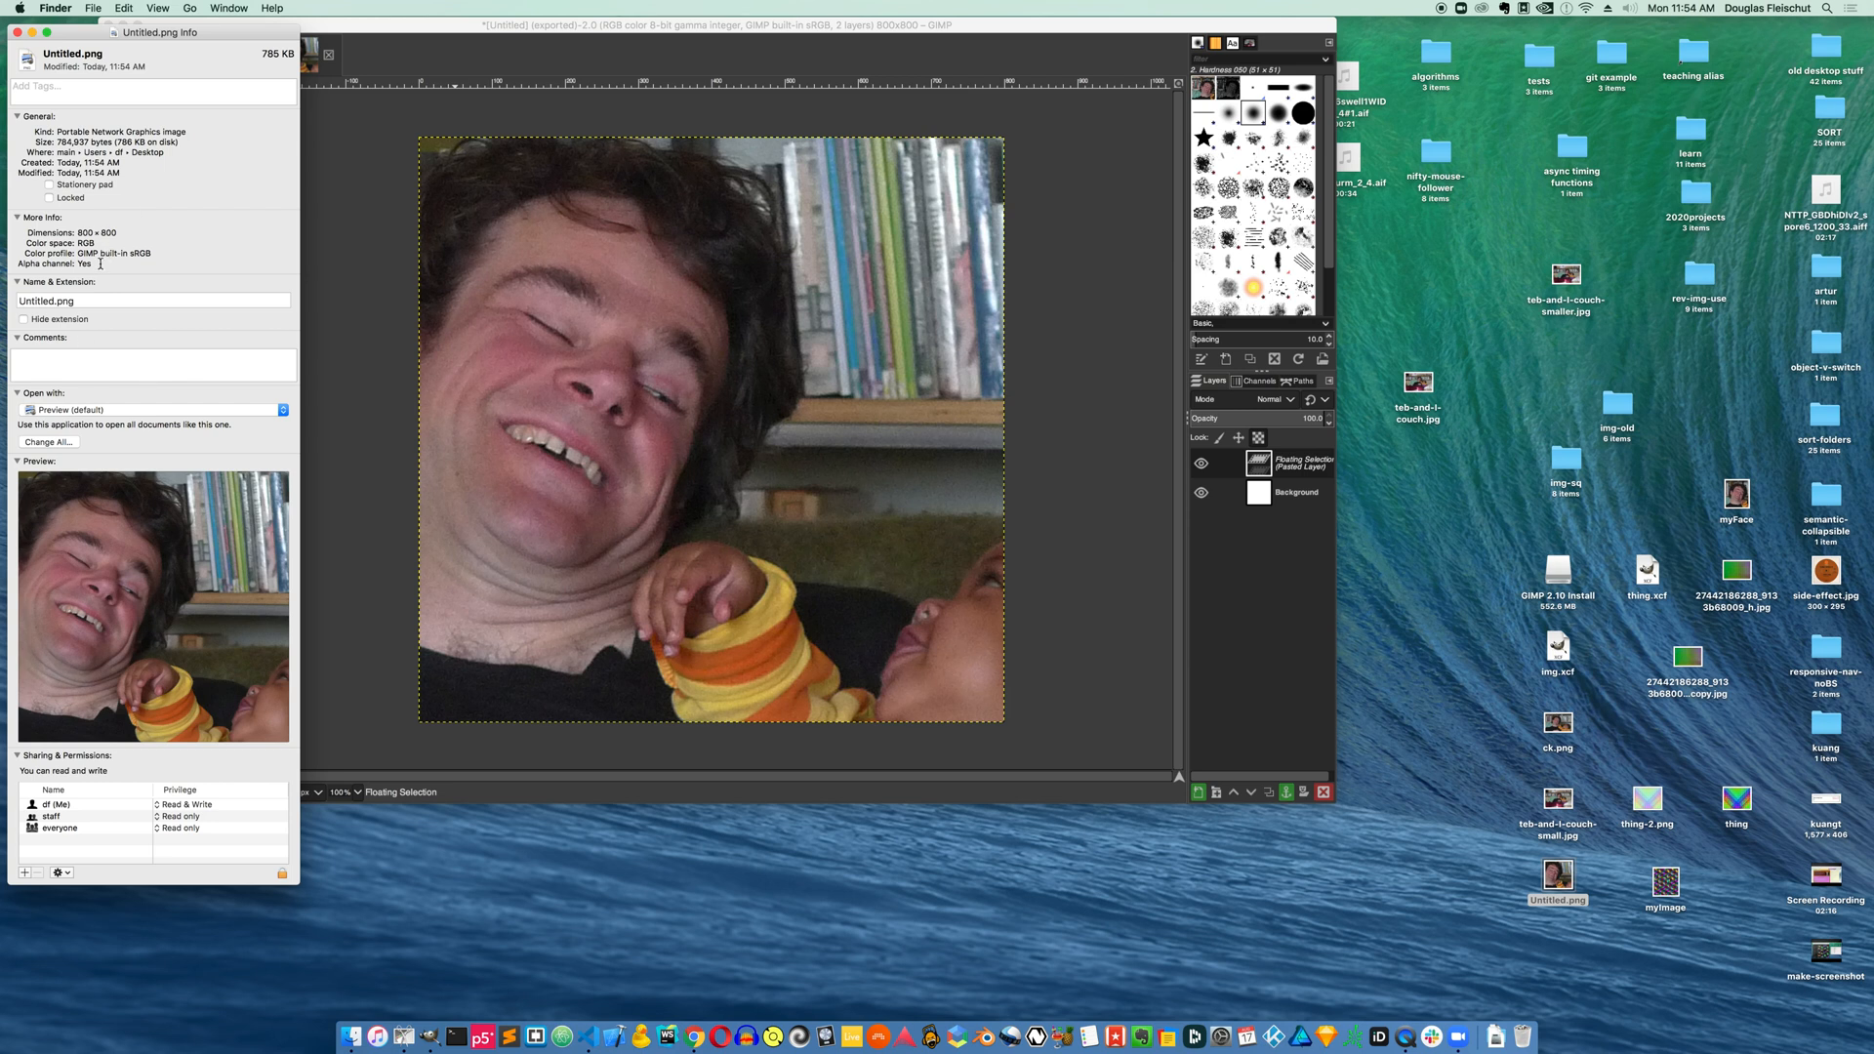
click(16, 32)
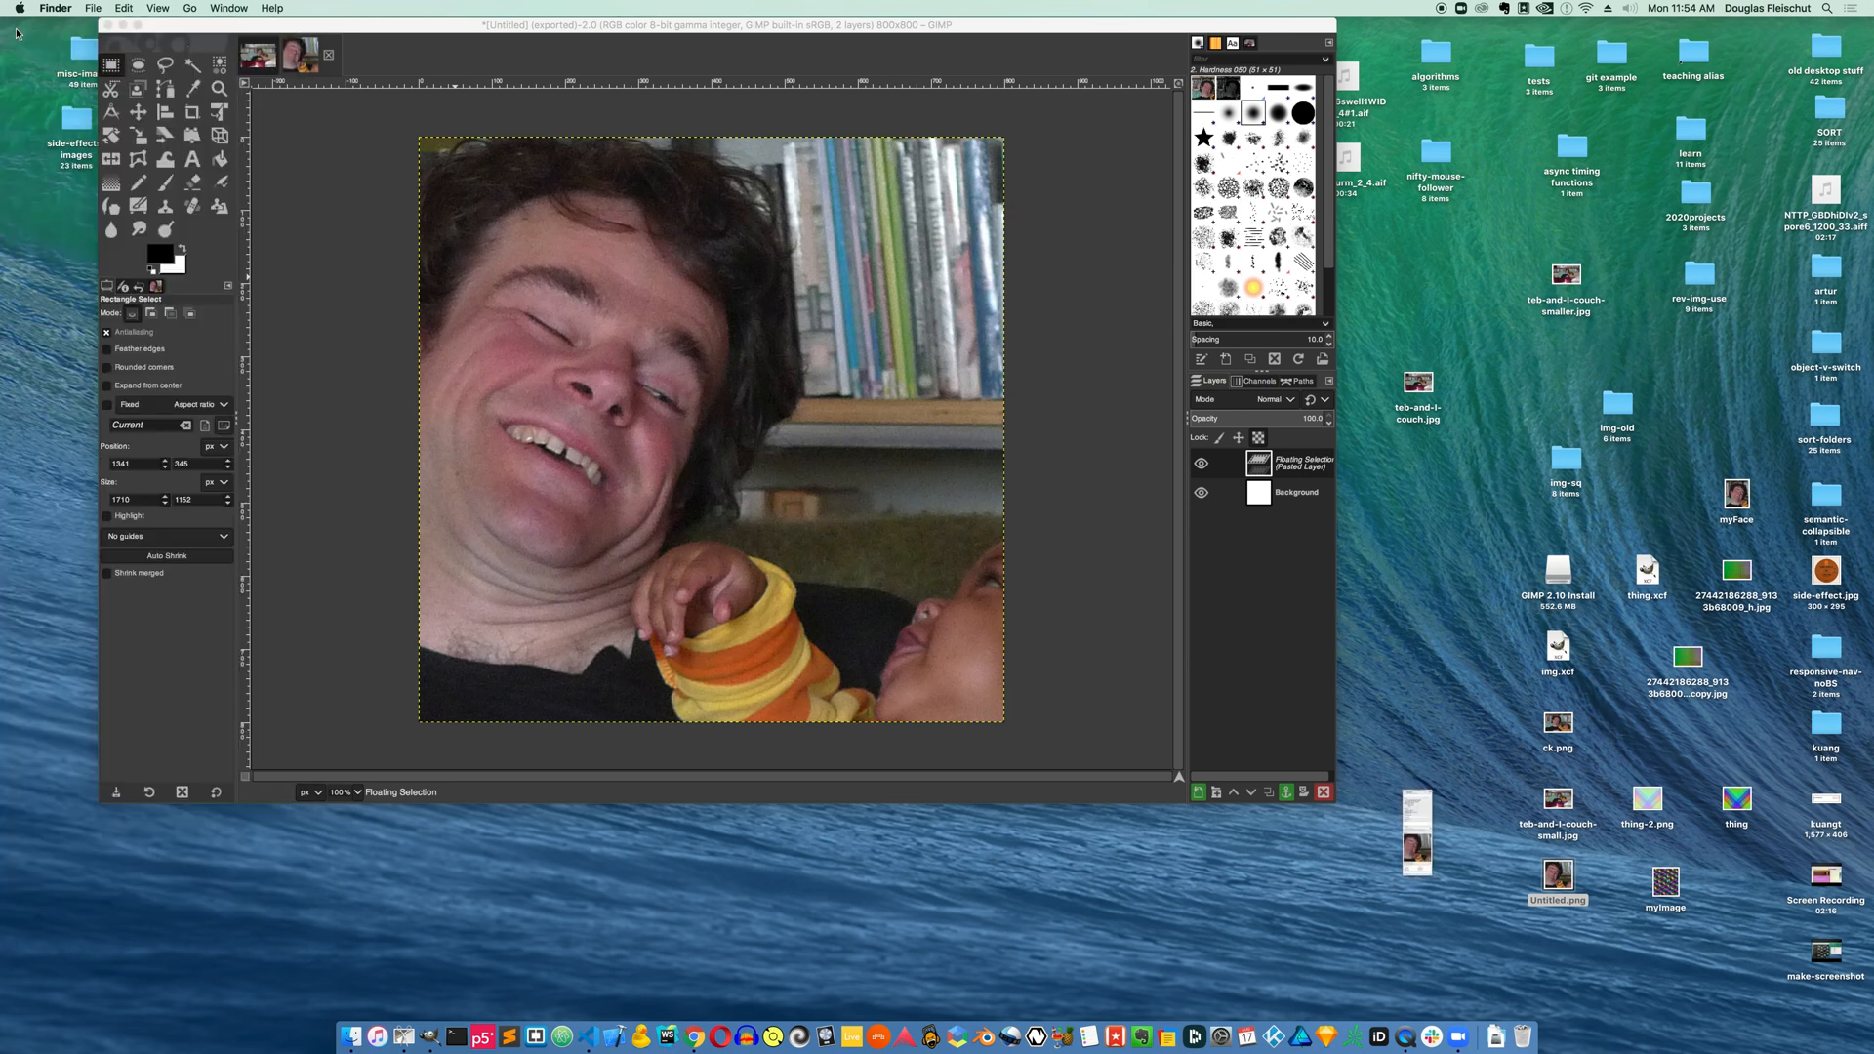
Return to GIMP and start creating another new image
click(344, 36)
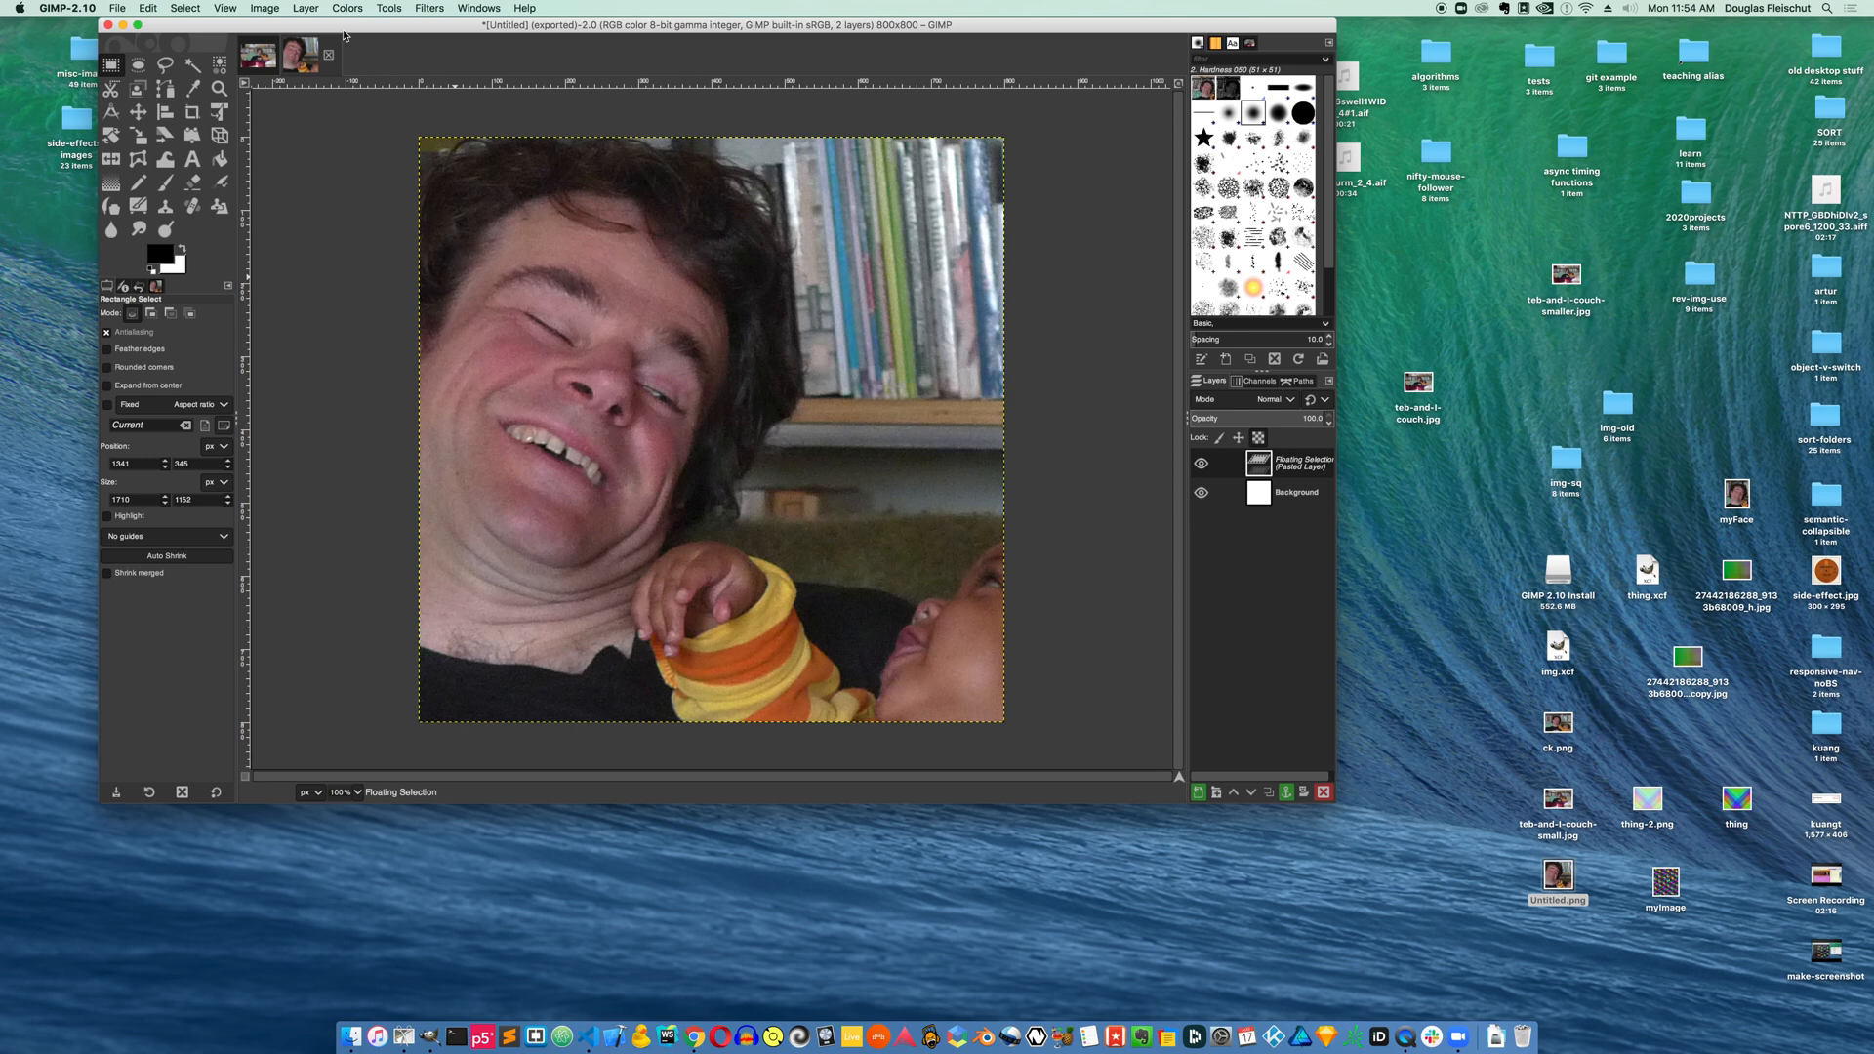
key(super+n)
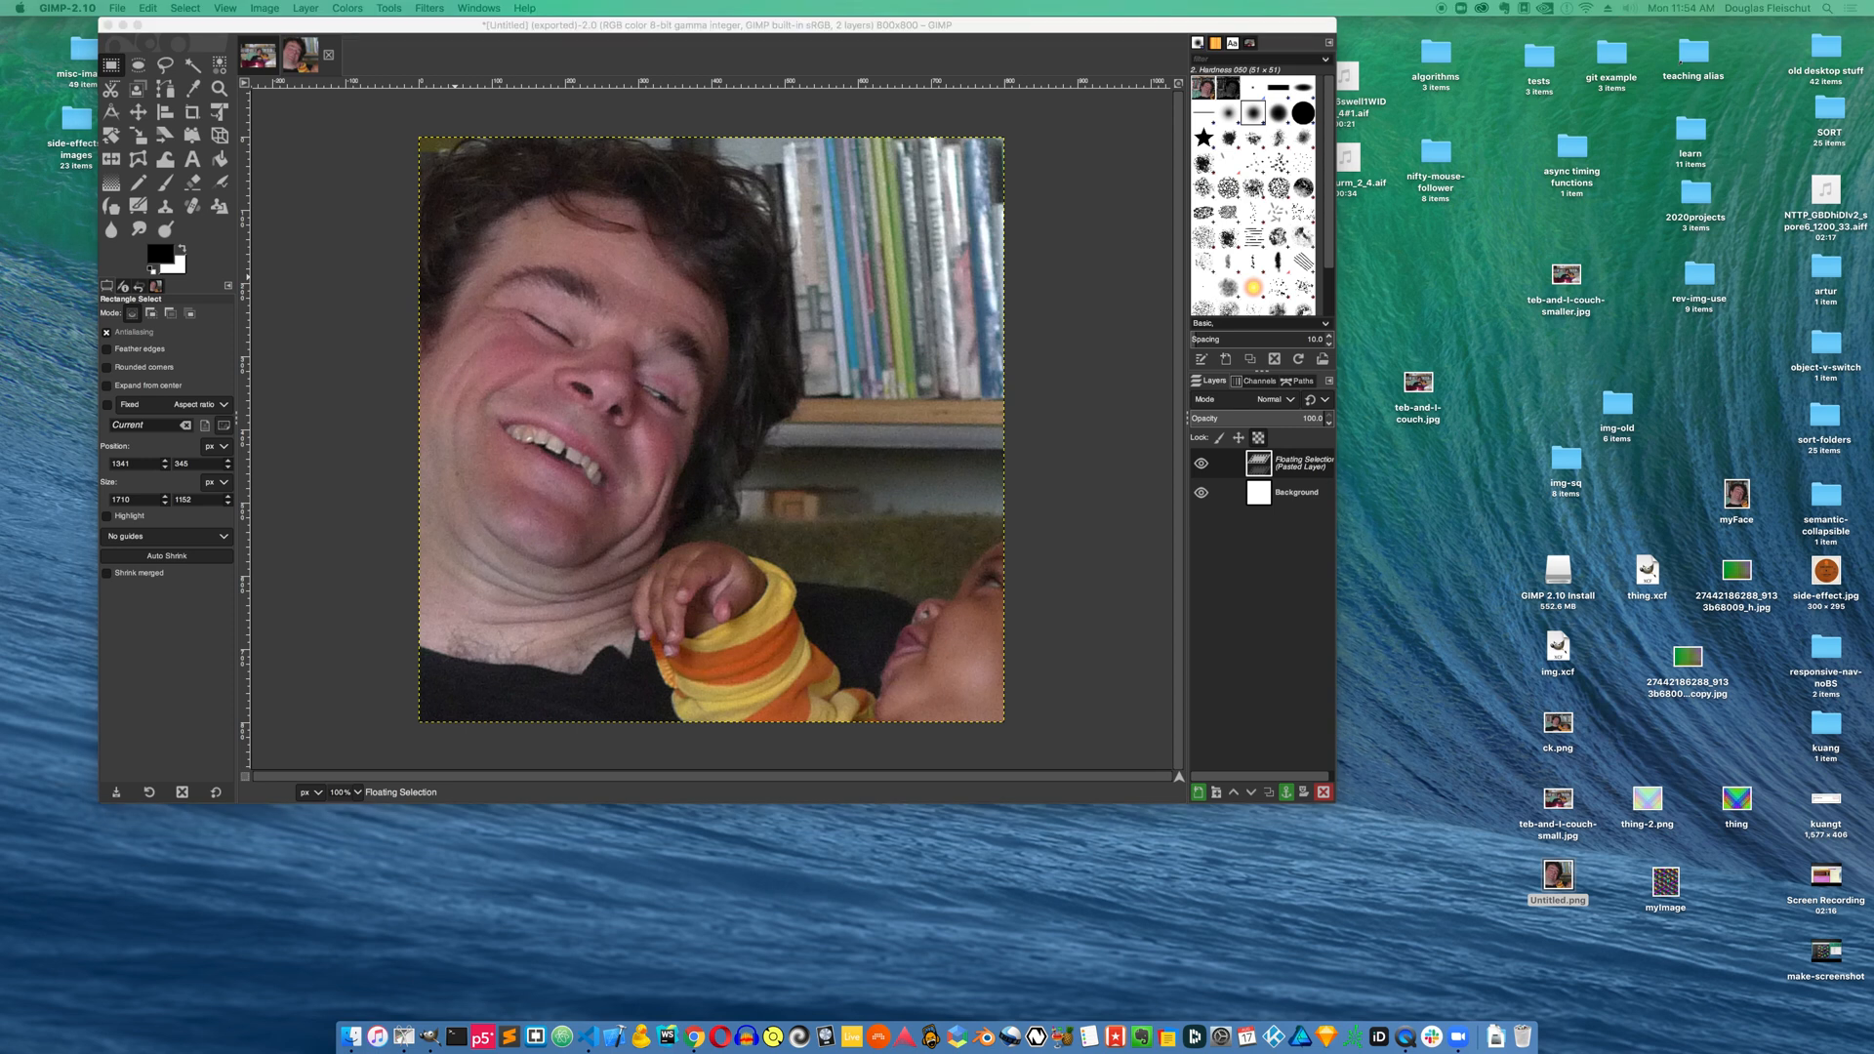